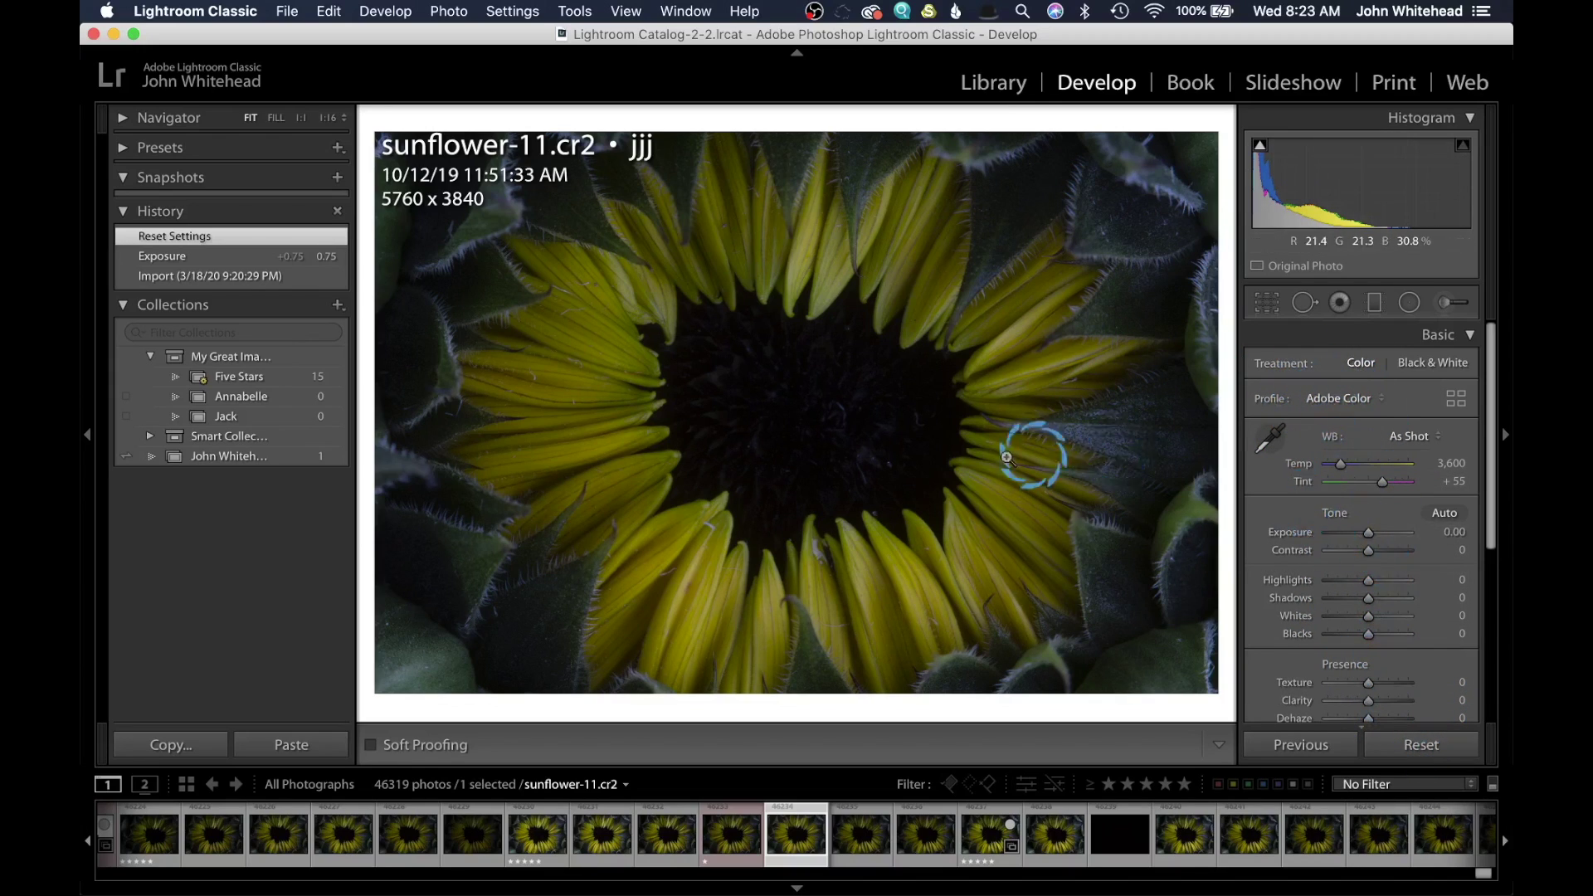
Apply the Adobe Color profile to the sunflower photo and adjust the Auto white balance with Tint at +48.
{"action": "left_click", "coordinate": [1345, 399]}
{"action": "left_click", "coordinate": [1352, 405]}
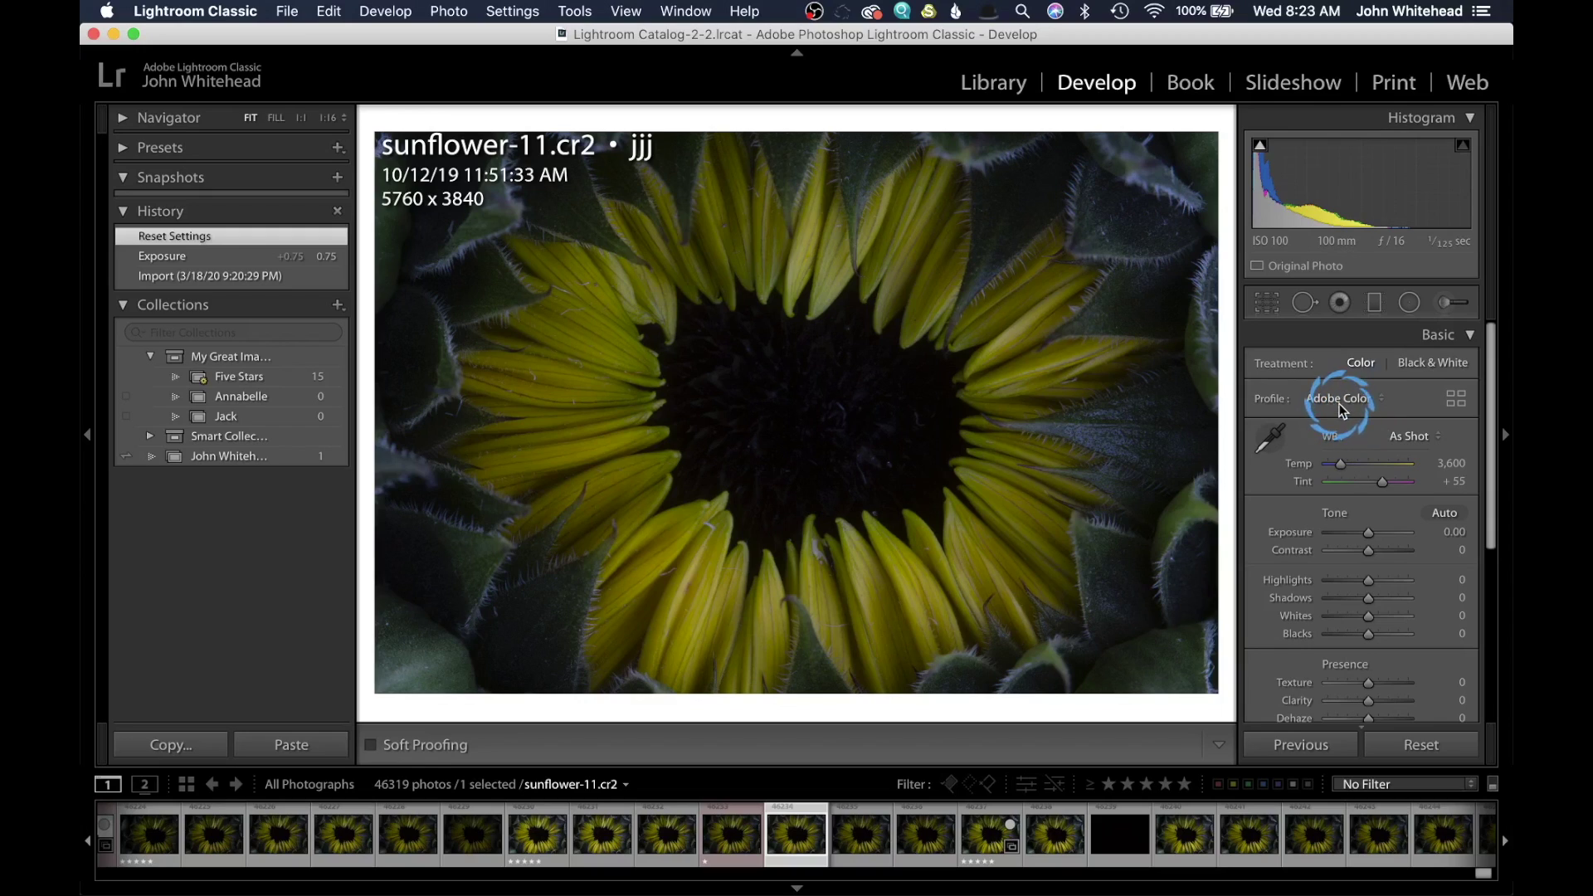
{"action": "left_click", "coordinate": [1410, 450]}
{"action": "left_click", "coordinate": [1417, 449]}
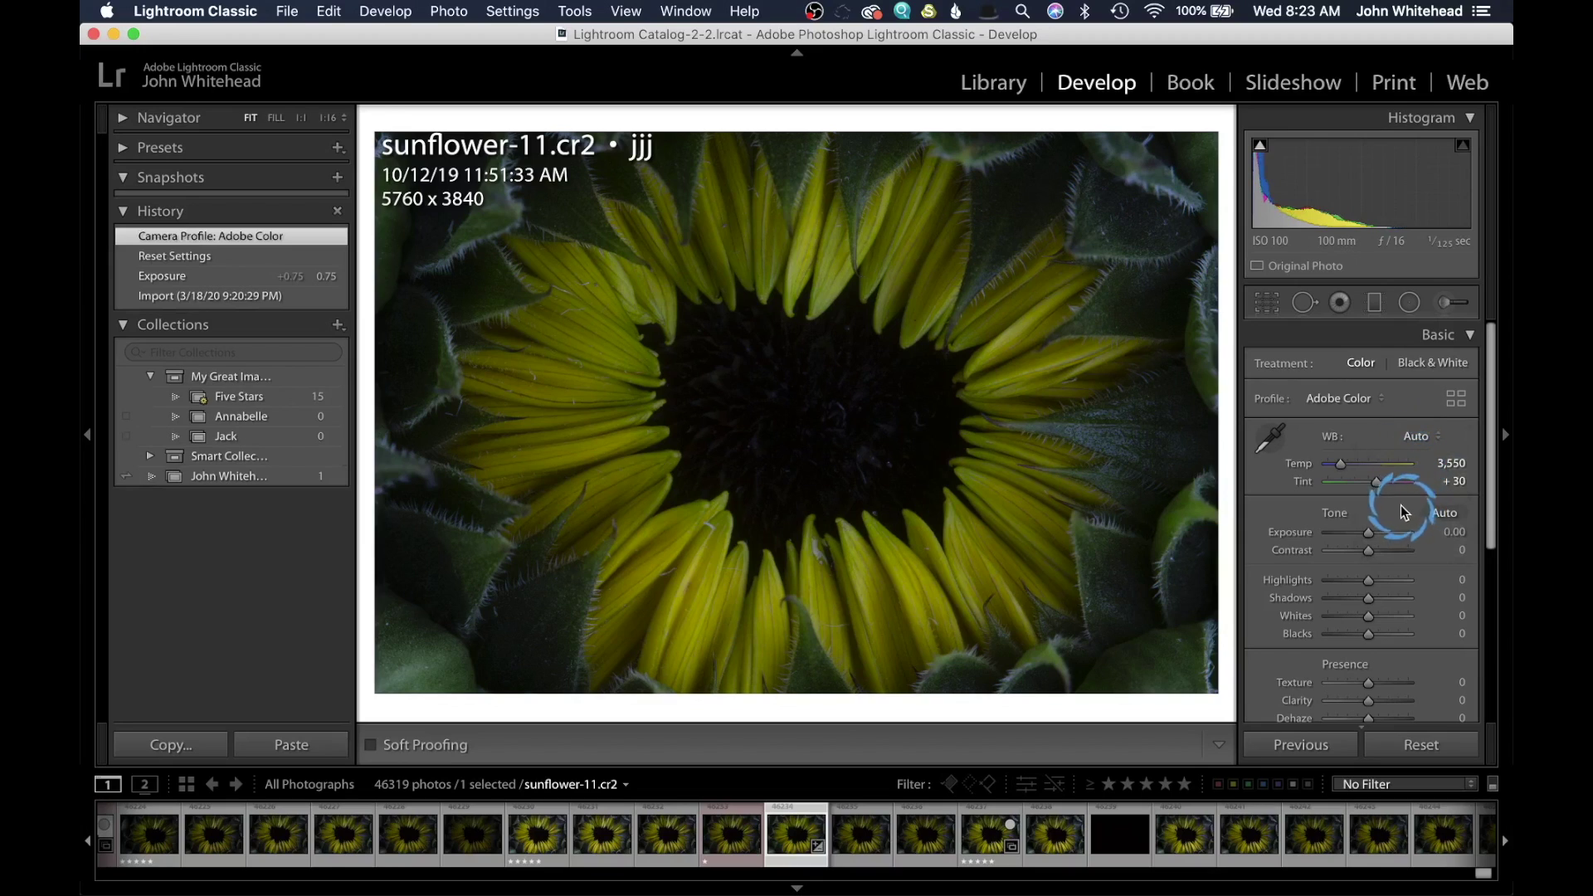
{"action": "left_click_drag", "start_coordinate": [1378, 485], "coordinate": [1381, 485]}
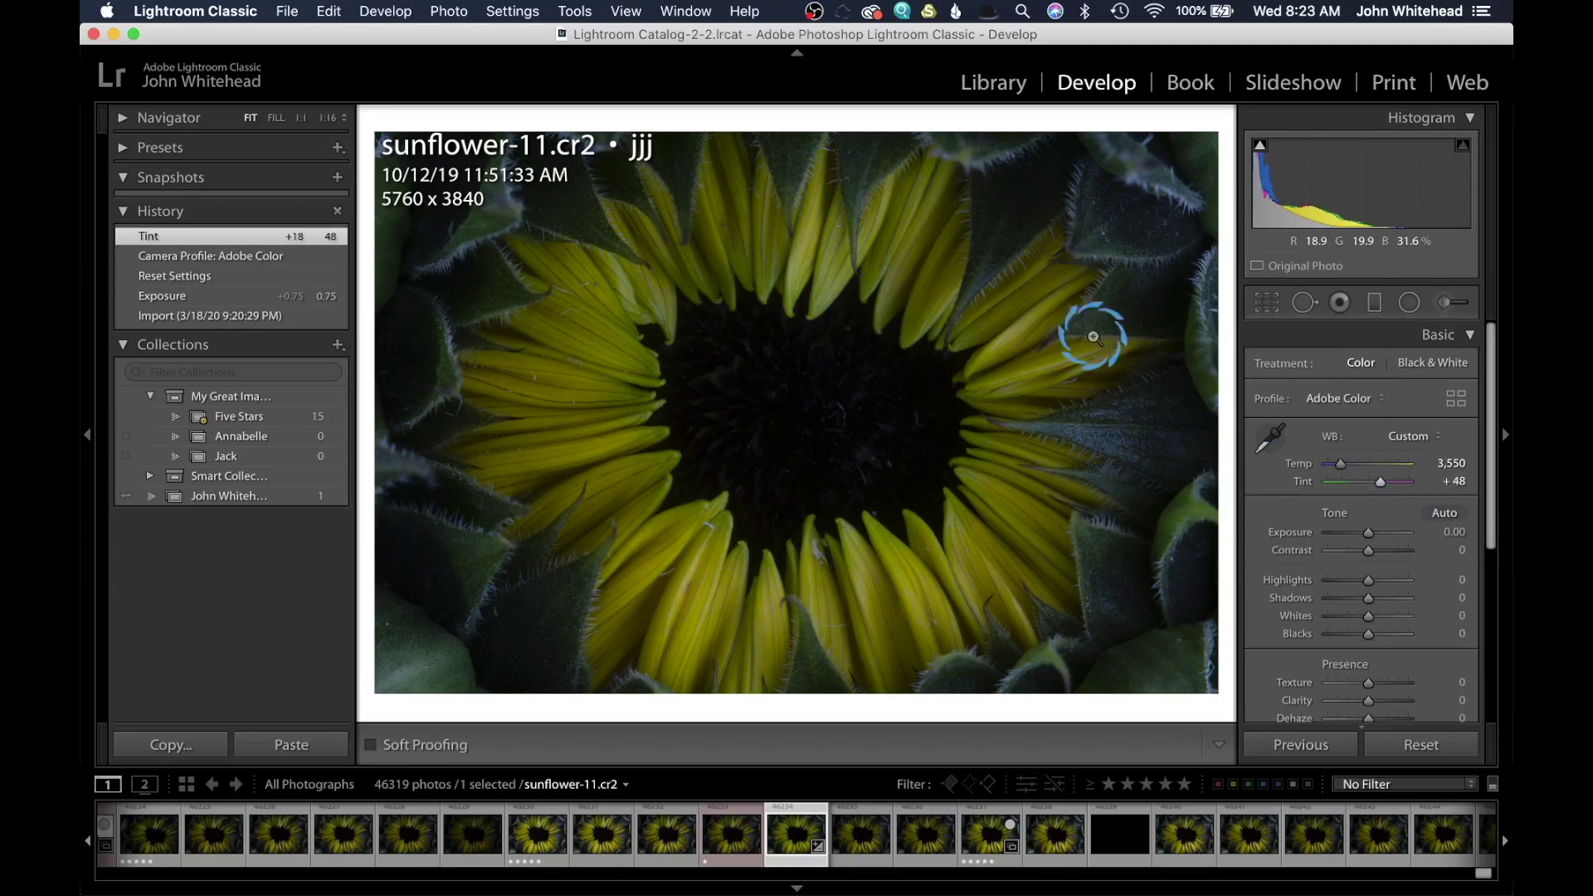
Set the photo's Highlights to +31, Exposure to +0.05 and white balance temperature to 3,850.
{"action": "mouse_move", "coordinate": [1369, 591]}
{"action": "left_mouse_down"}
{"action": "mouse_move", "coordinate": [1416, 576]}
{"action": "mouse_move", "coordinate": [1380, 580]}
{"action": "left_mouse_up"}
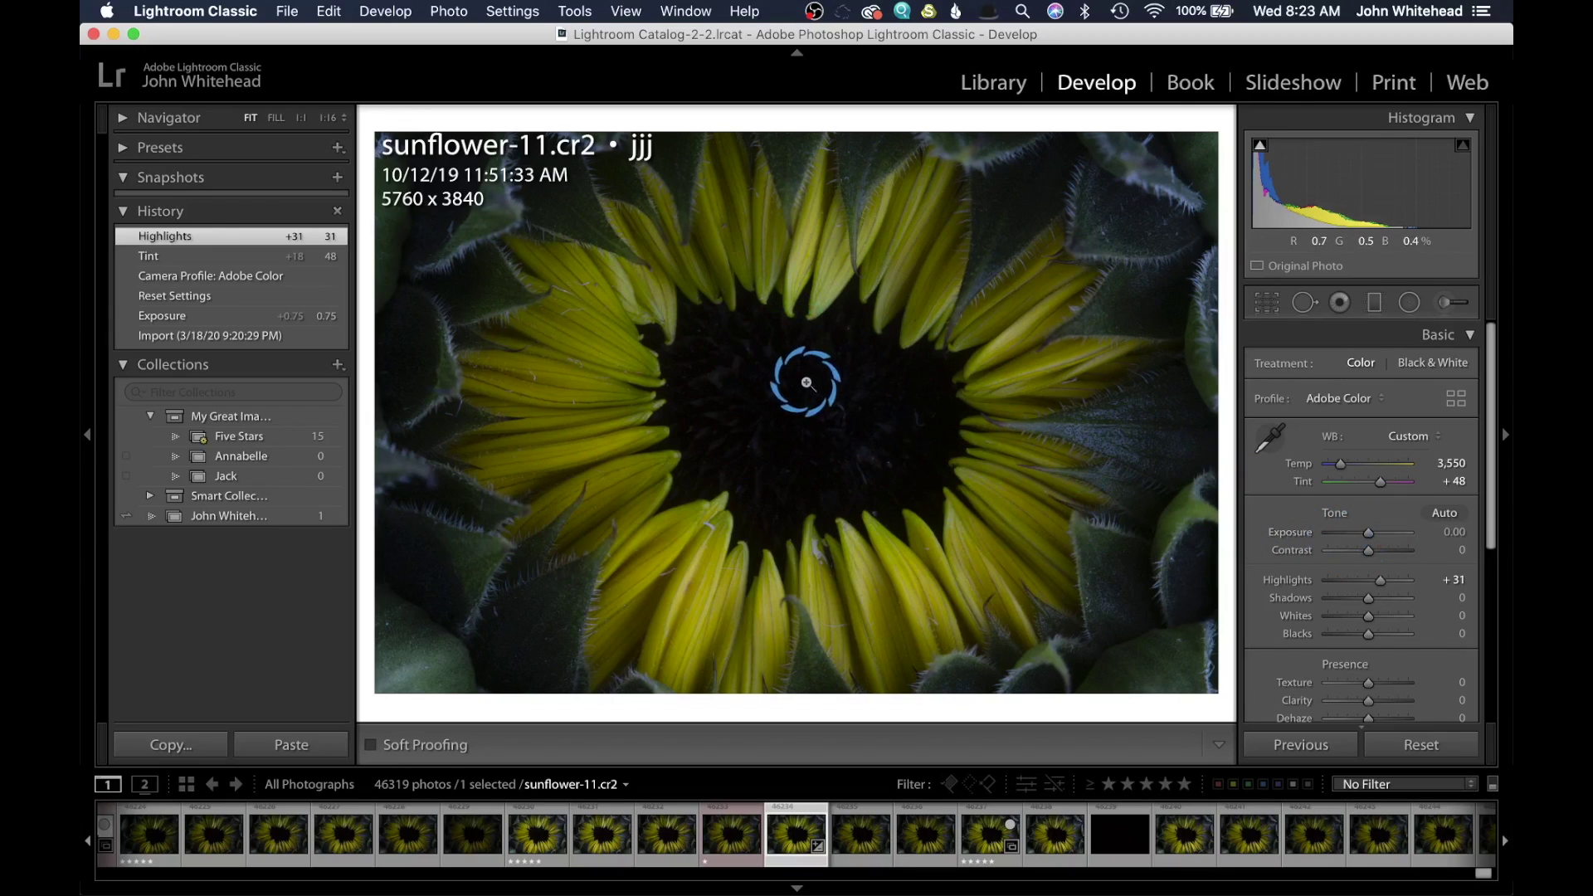
{"action": "left_click_drag", "start_coordinate": [1369, 536], "coordinate": [1369, 537]}
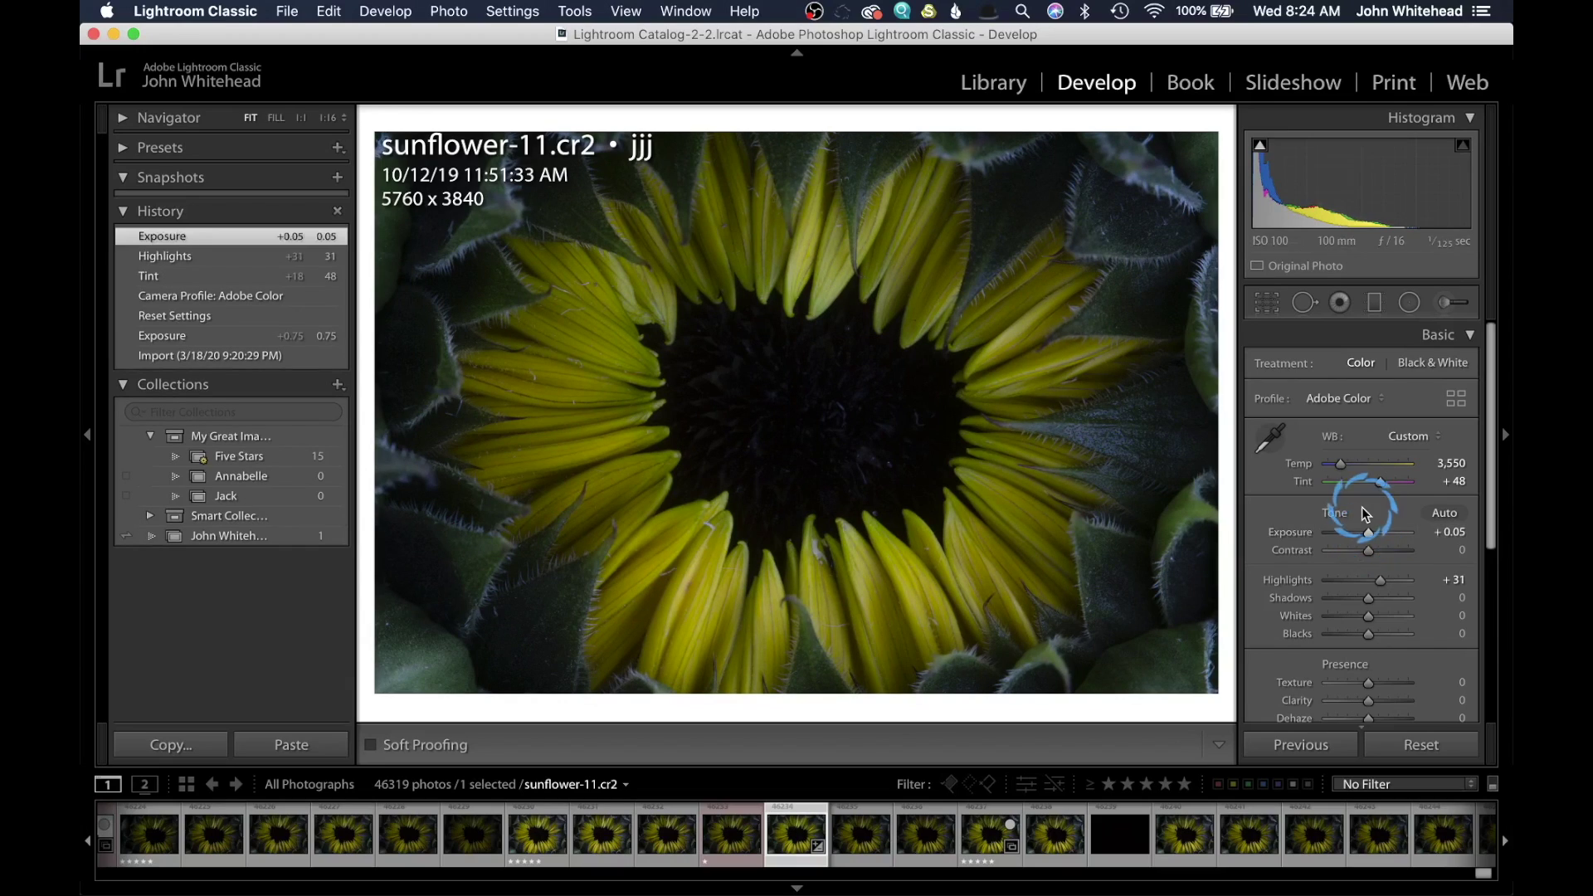
{"action": "left_click_drag", "start_coordinate": [1346, 464], "coordinate": [1347, 466]}
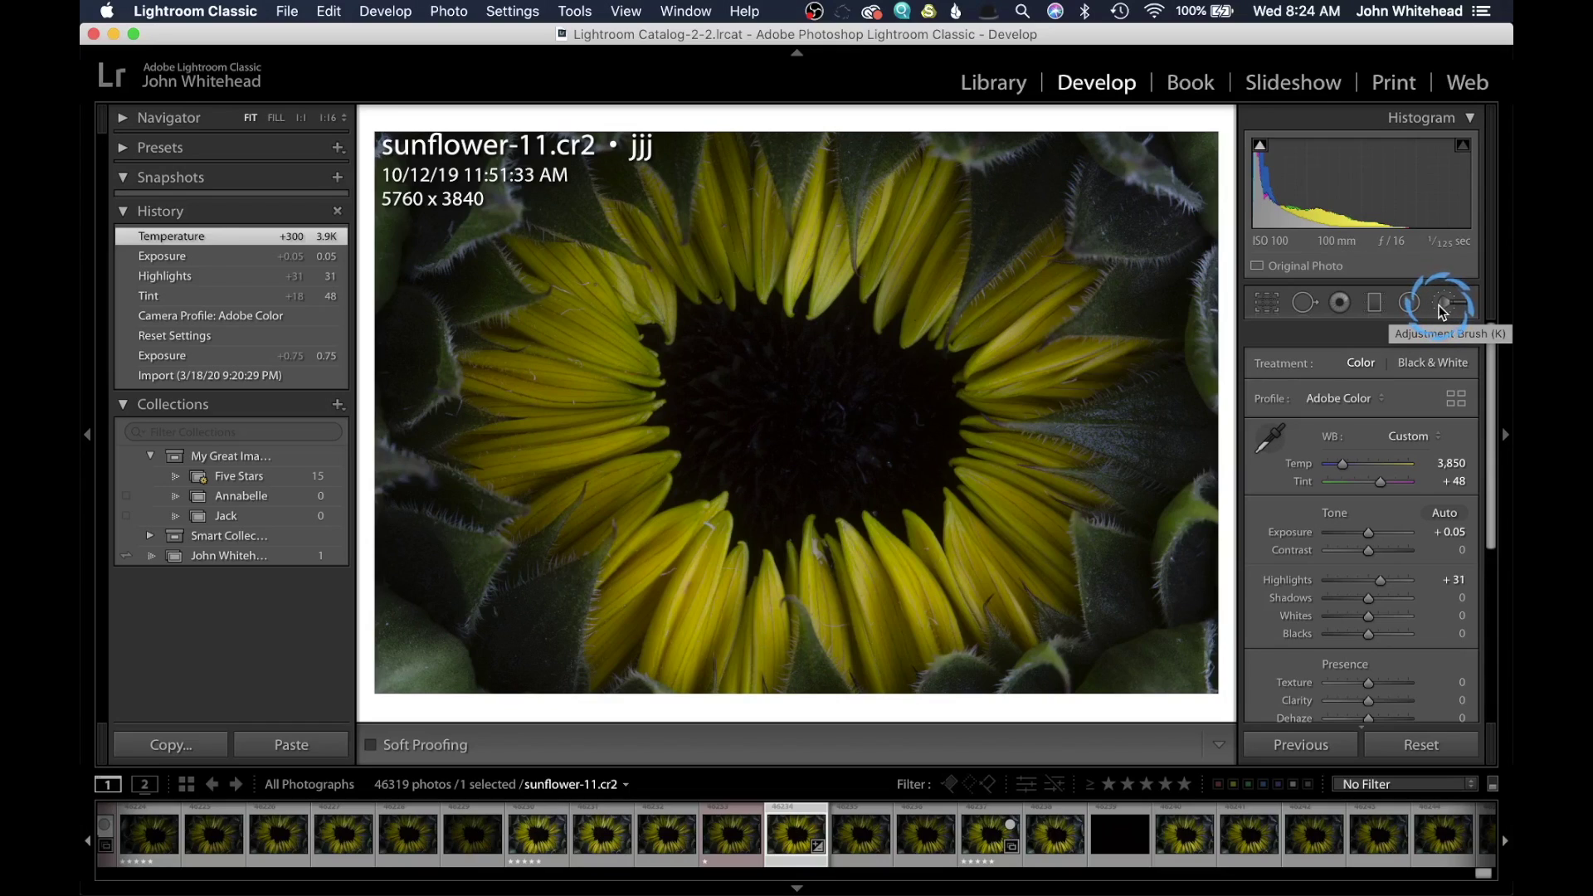
Activate the Adjustment Brush and reset all of its effect sliders to zero.
{"action": "left_click", "coordinate": [1443, 311]}
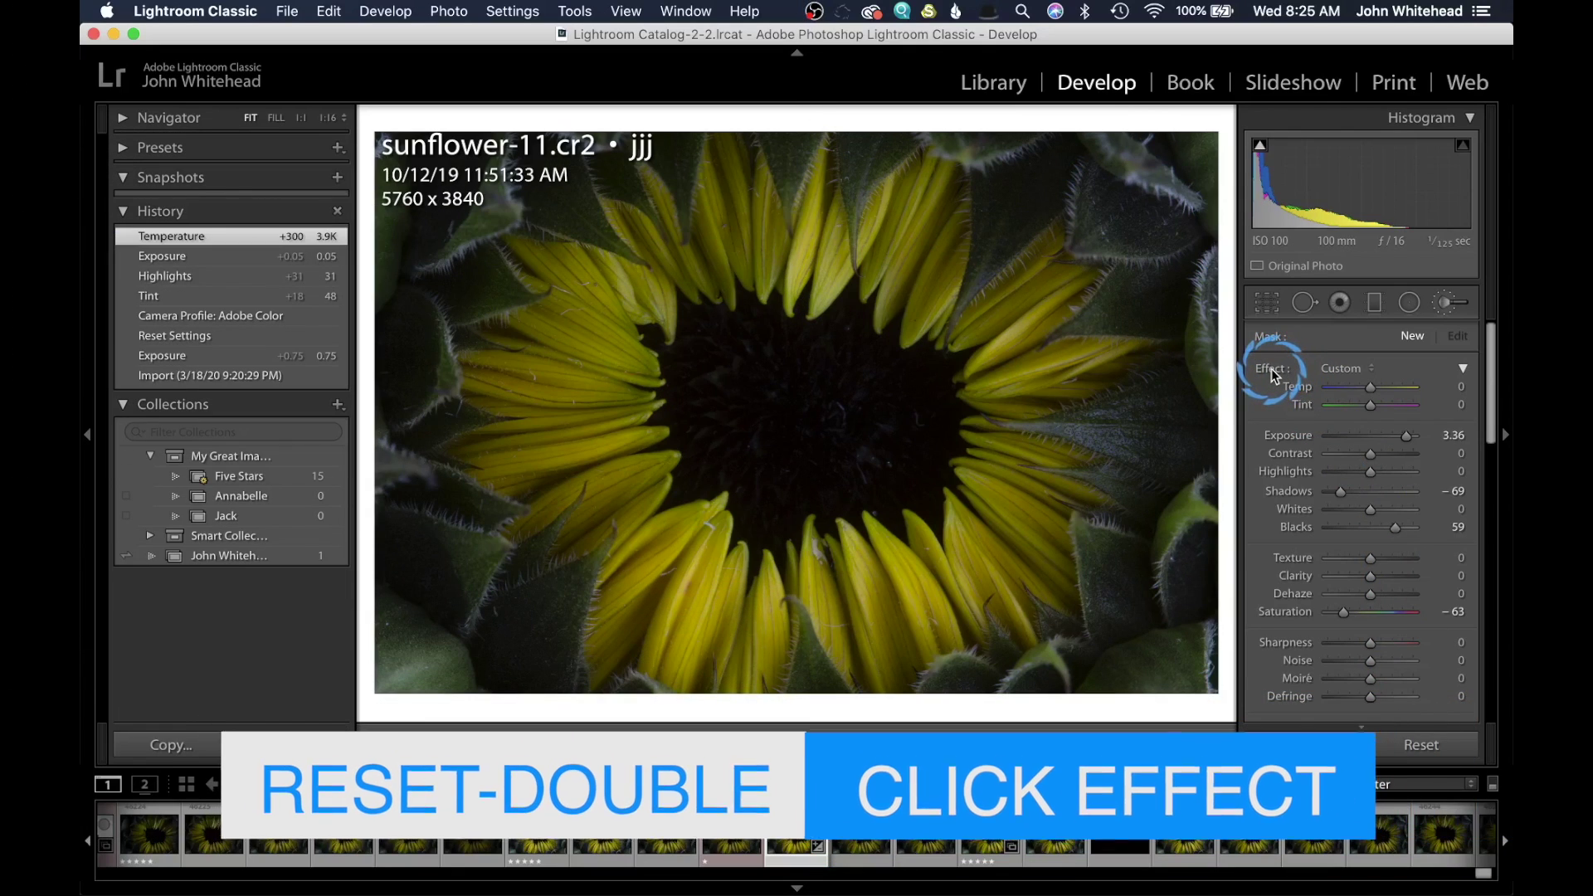
{"action": "key", "text": "alt"}
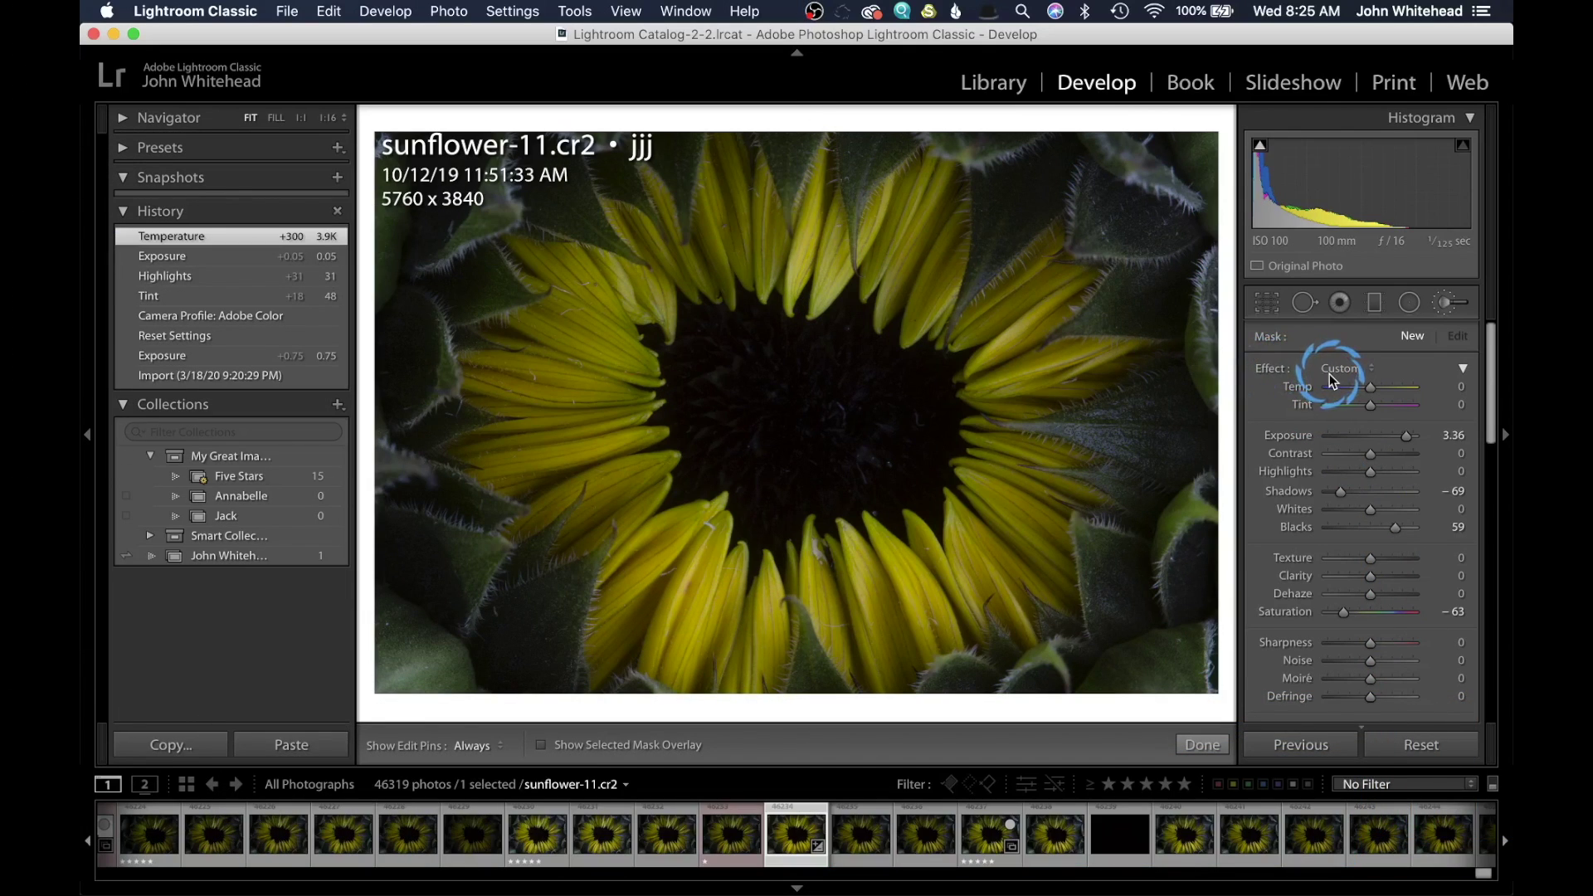
{"action": "key", "text": "alt"}
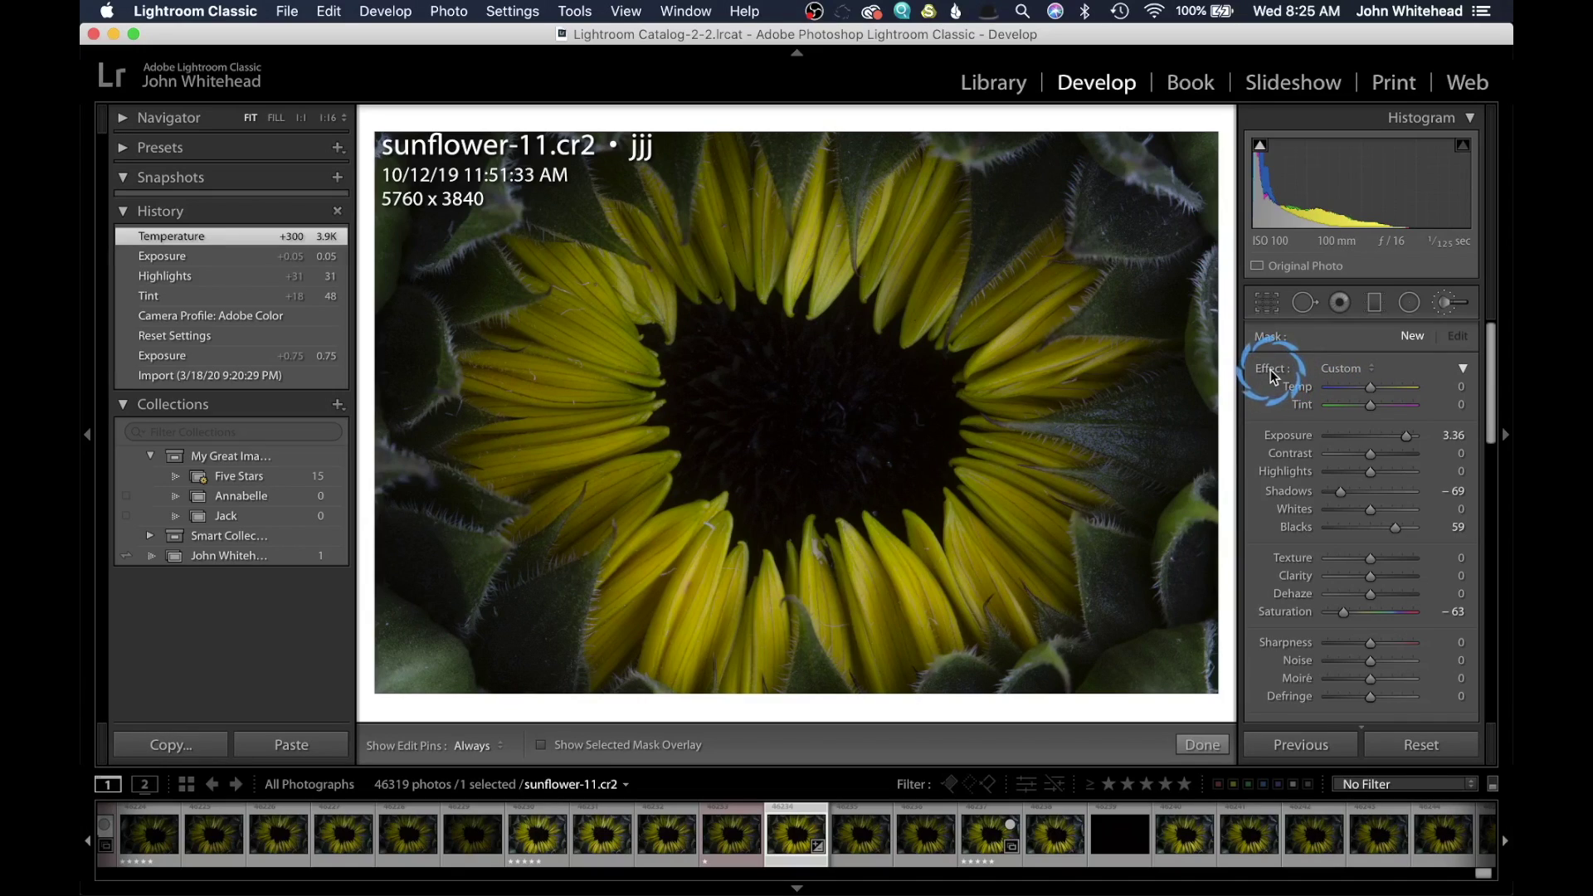
{"action": "double_click", "coordinate": [1274, 374]}
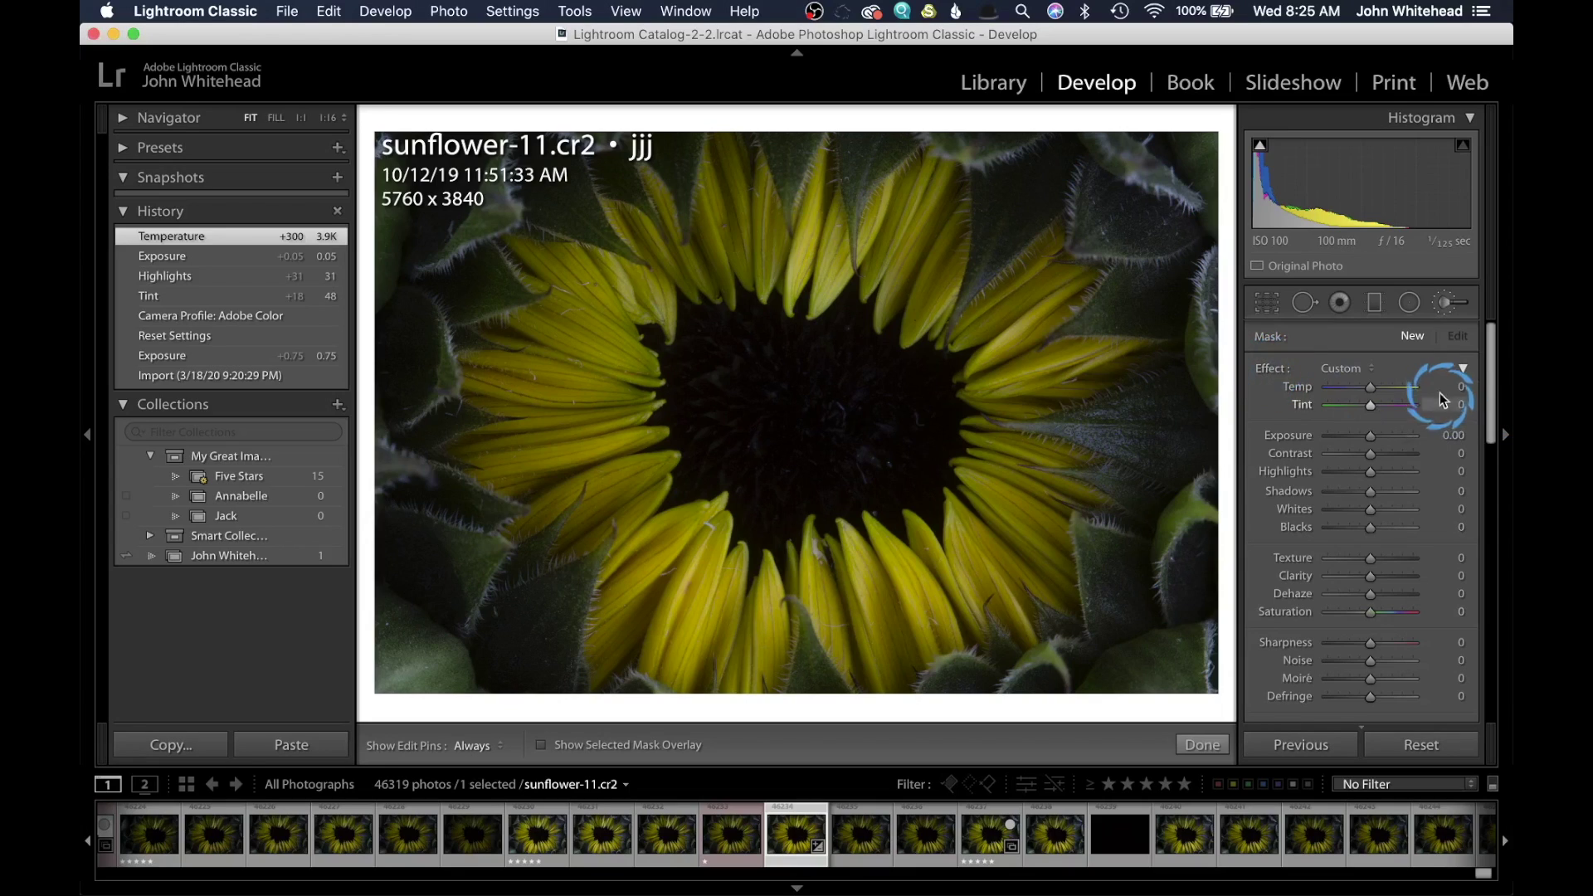
Undo the last temperature change and reset the Adjustment Brush effect sliders again.
{"action": "key", "text": "super+z"}
{"action": "left_click", "coordinate": [1270, 371], "text": "alt"}
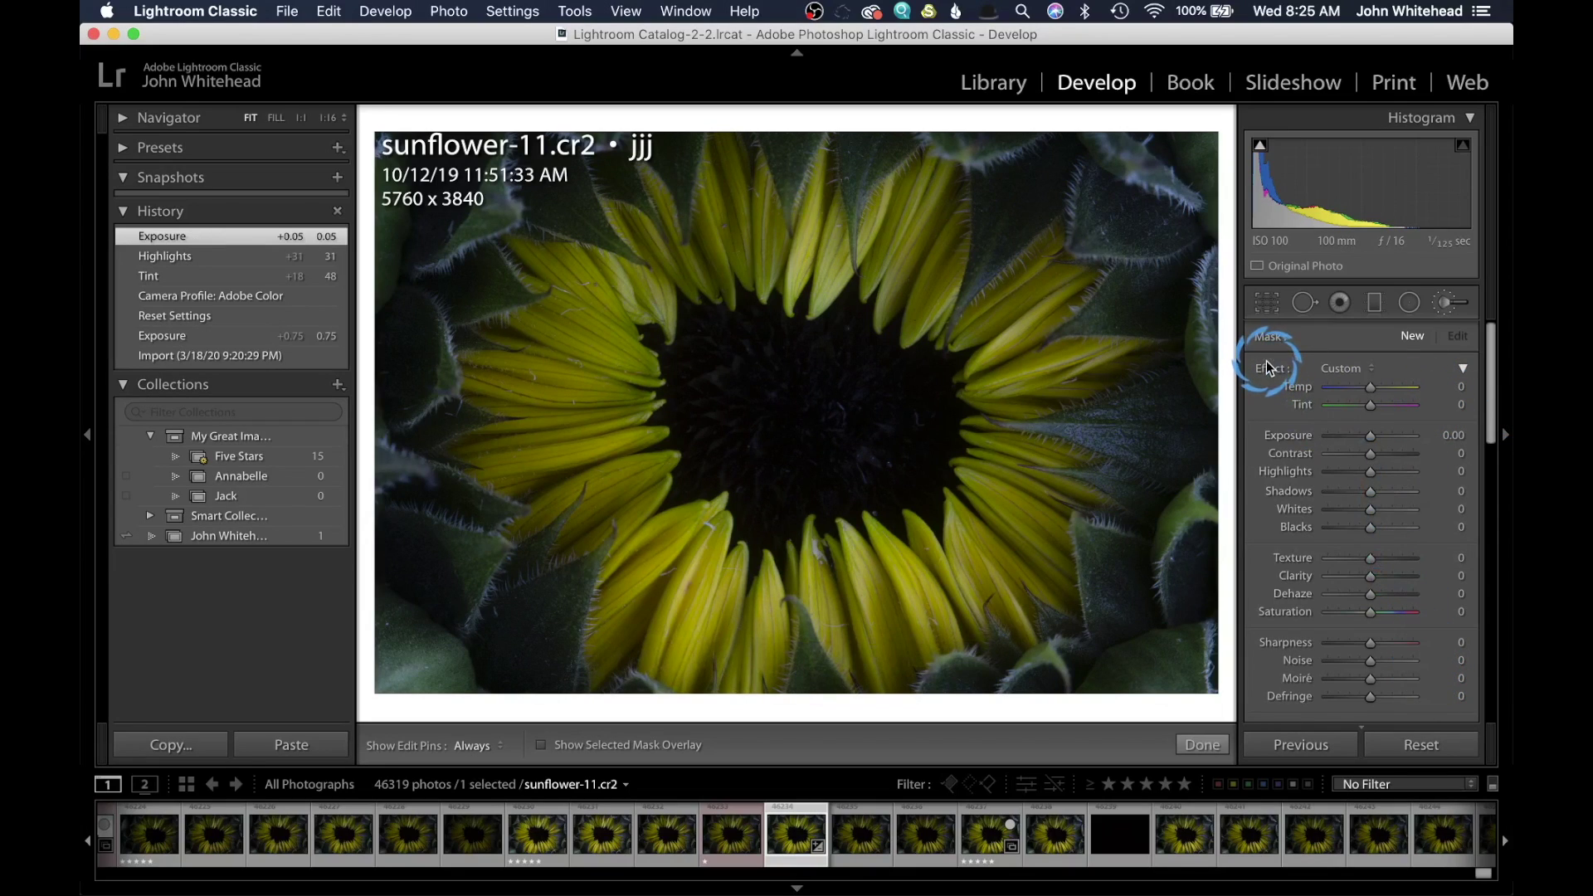
{"action": "left_click", "coordinate": [1274, 373]}
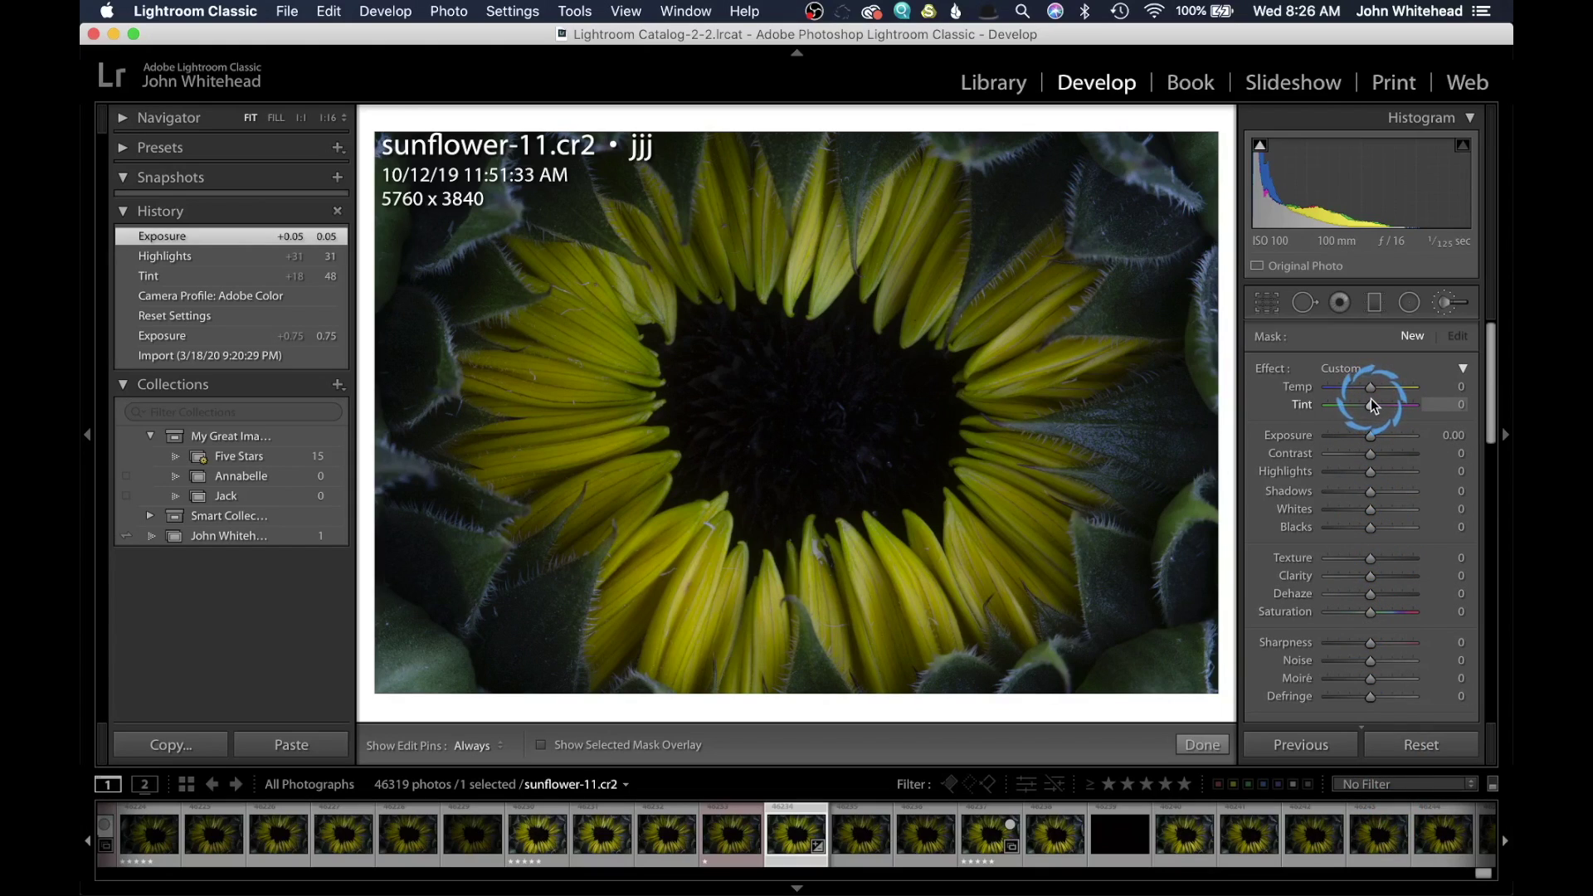
Try brush Exposure at -2.62 and Shadows at 70, and reset each of these two sliders individually.
{"action": "left_click_drag", "start_coordinate": [1371, 436], "coordinate": [1344, 437]}
{"action": "left_click_drag", "start_coordinate": [1372, 493], "coordinate": [1402, 491]}
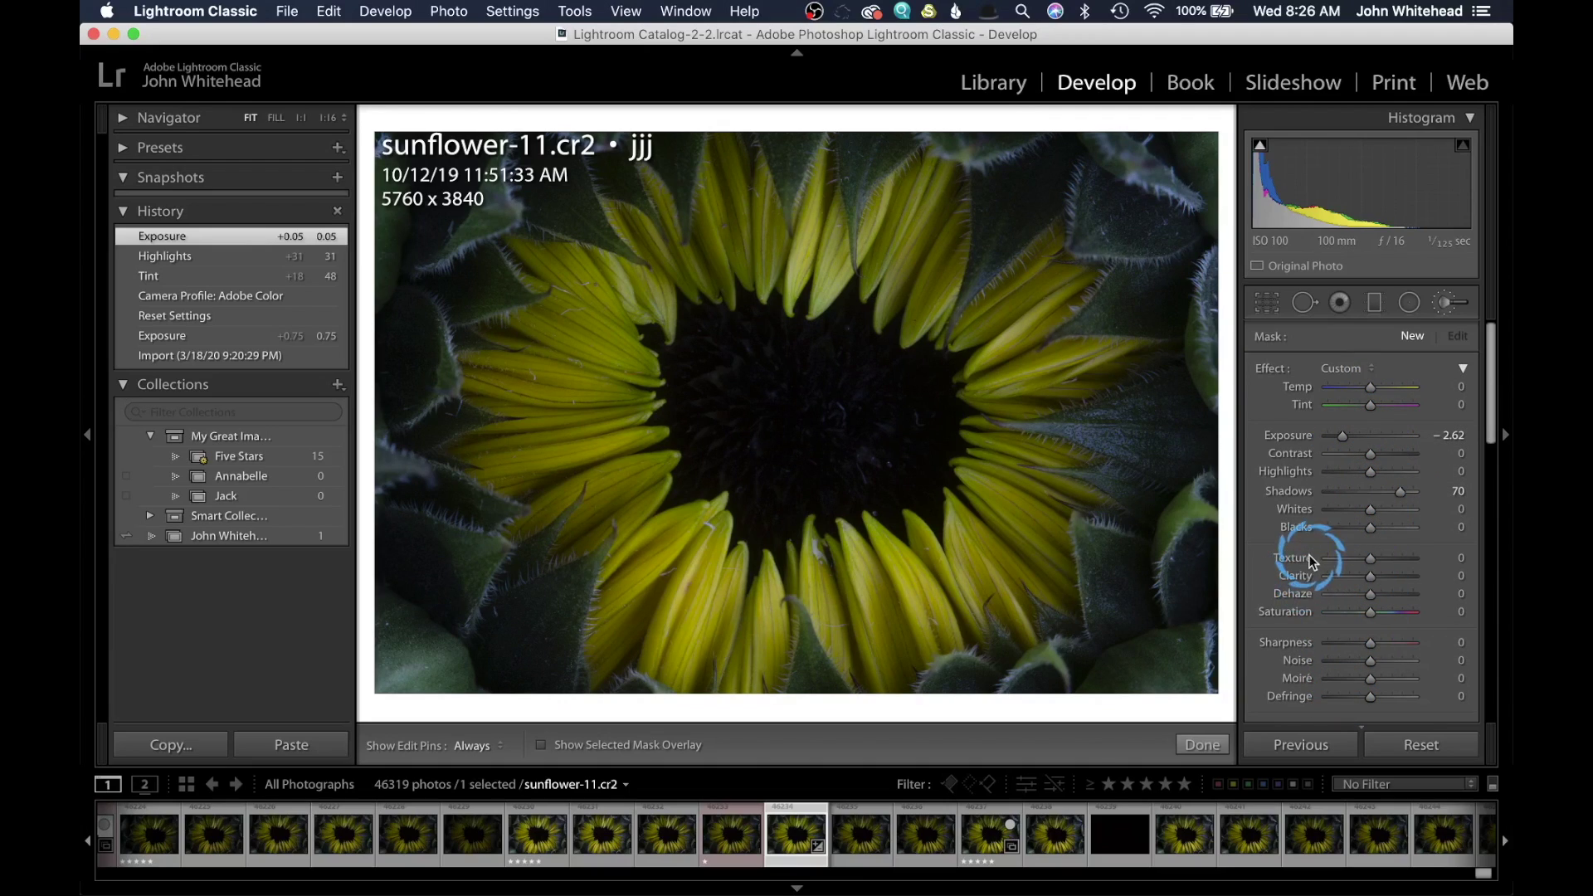
{"action": "double_click", "coordinate": [1292, 496]}
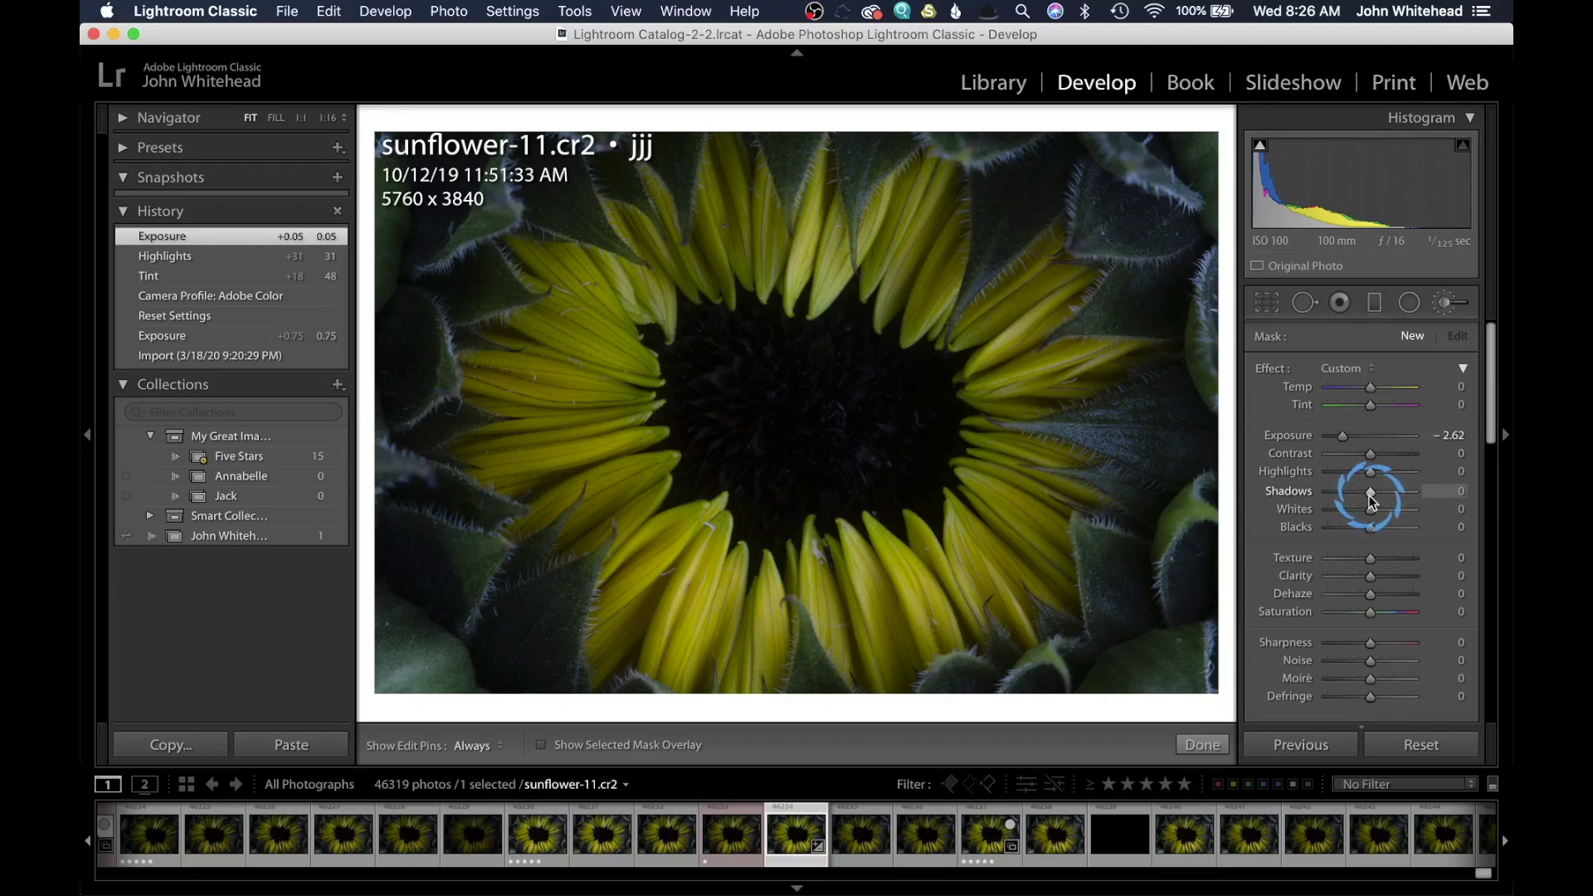
{"action": "double_click", "coordinate": [1289, 439]}
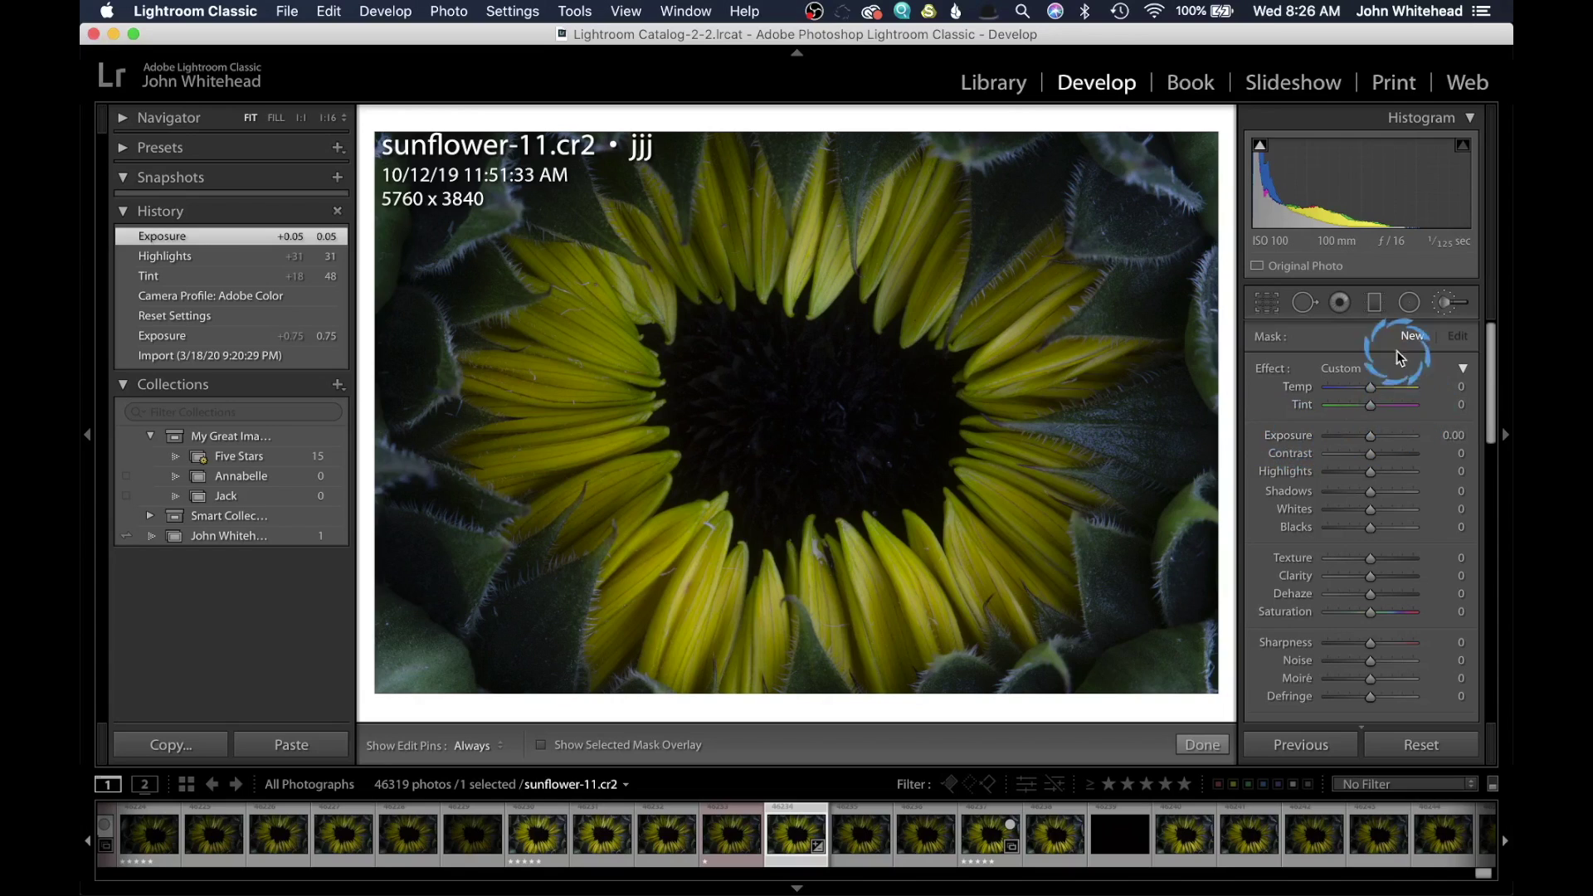
Paint a test dab on the flower's dark centre, reduce the brush size to 21.0, and delete the dab.
{"action": "mouse_move", "coordinate": [1490, 423]}
{"action": "left_mouse_down"}
{"action": "mouse_move", "coordinate": [1488, 558]}
{"action": "mouse_move", "coordinate": [1482, 511]}
{"action": "mouse_move", "coordinate": [1312, 531]}
{"action": "mouse_move", "coordinate": [1325, 508]}
{"action": "mouse_move", "coordinate": [1414, 521]}
{"action": "mouse_move", "coordinate": [1350, 511]}
{"action": "mouse_move", "coordinate": [1316, 536]}
{"action": "mouse_move", "coordinate": [1368, 535]}
{"action": "left_mouse_up"}
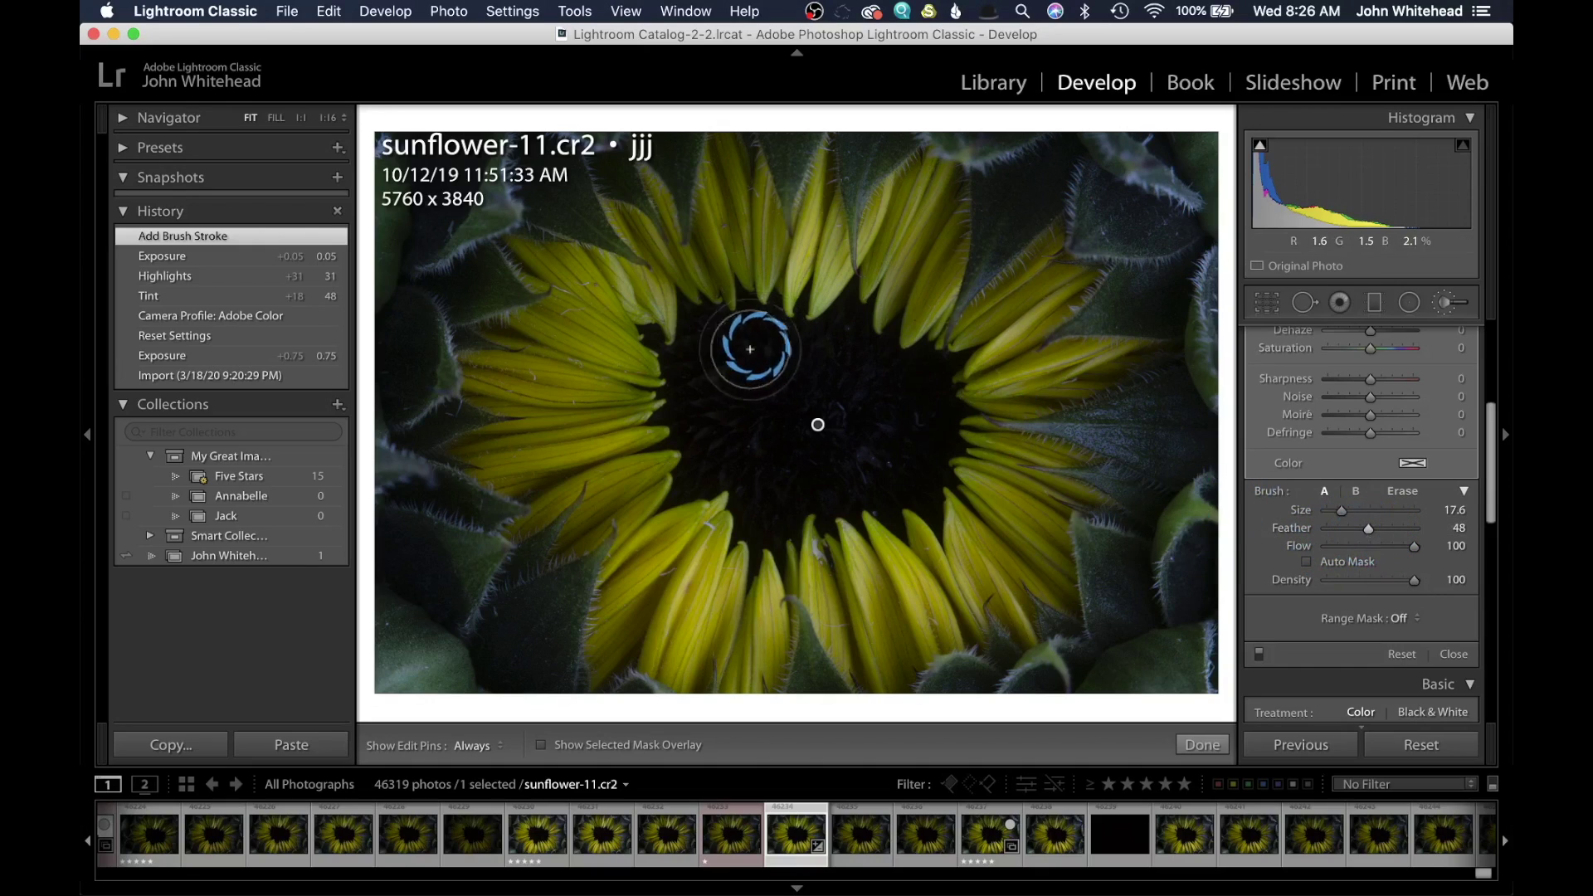
{"action": "scroll", "coordinate": [809, 406], "scroll_direction": "up", "scroll_amount": 3}
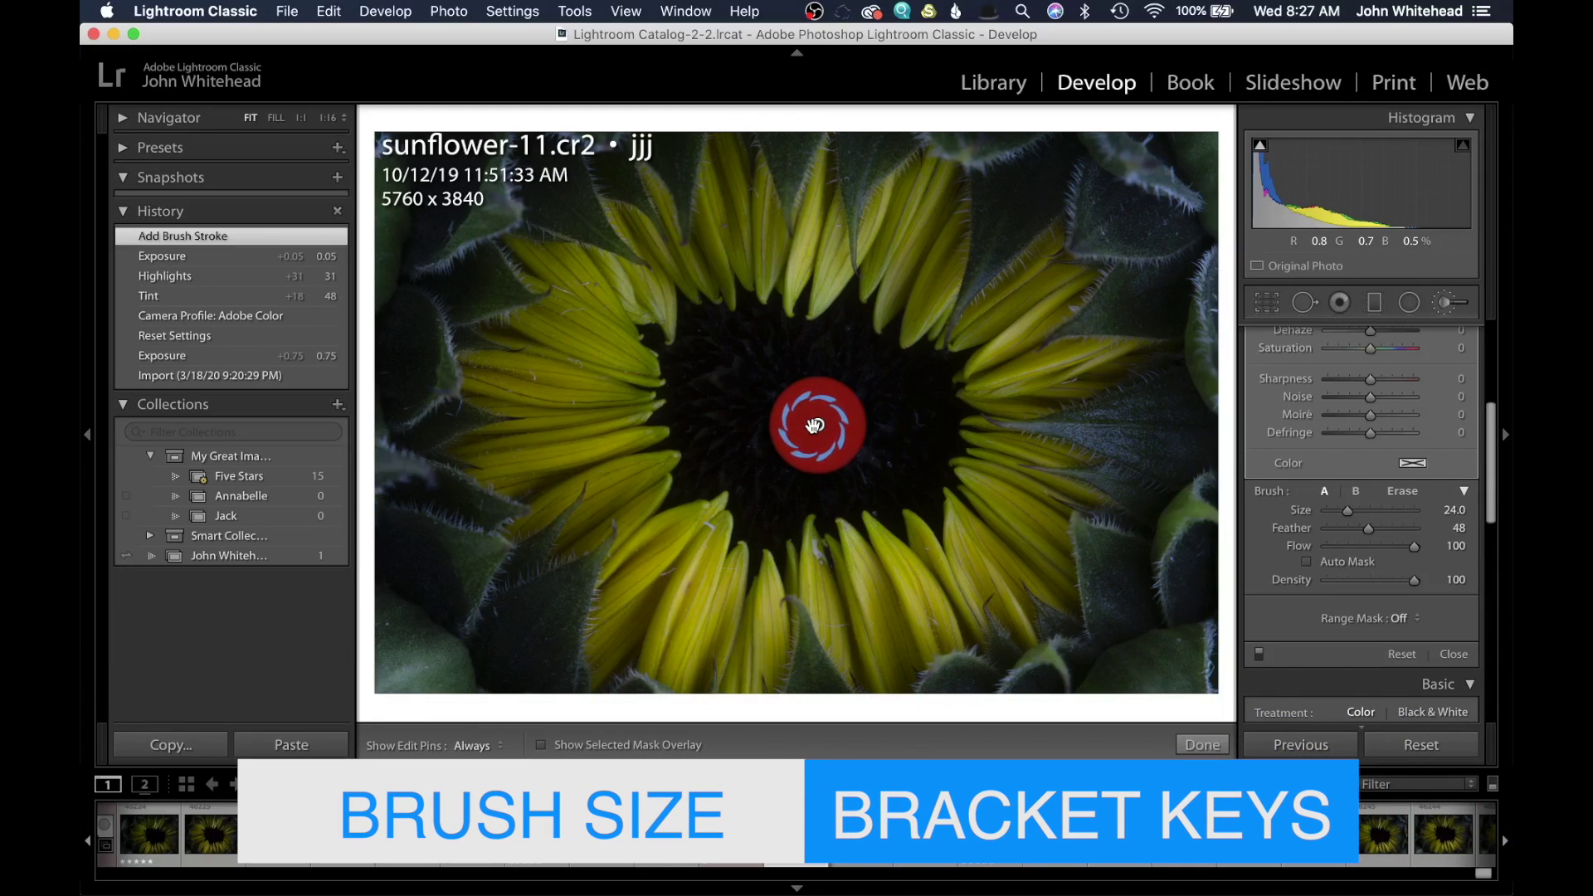
{"action": "key", "text": "bracketleft"}
{"action": "key", "text": "bracketleft"}
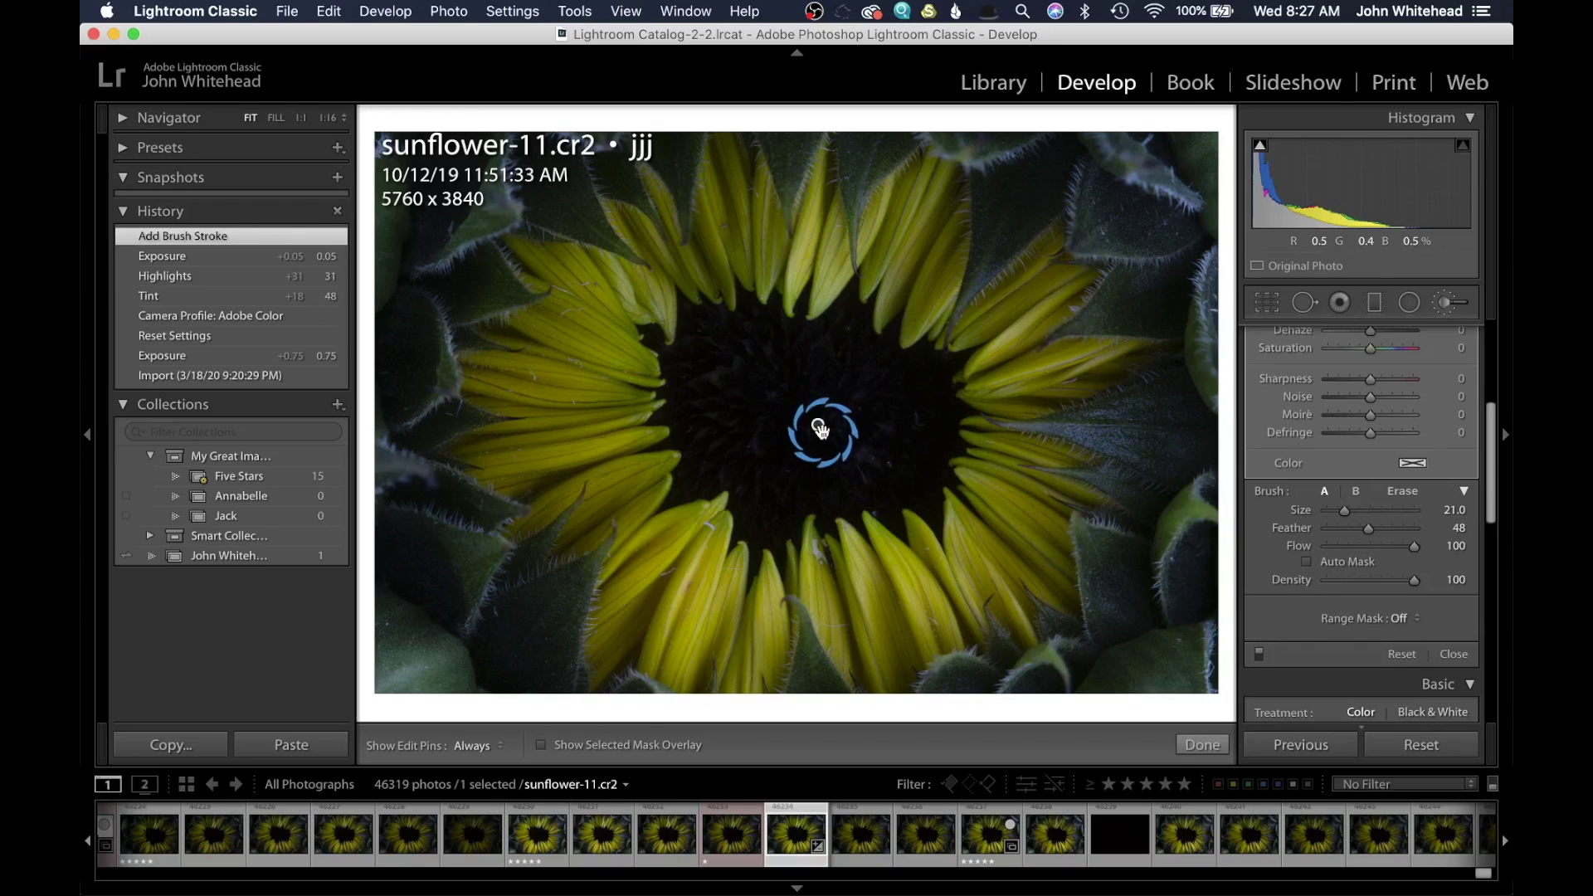
{"action": "key", "text": "Delete"}
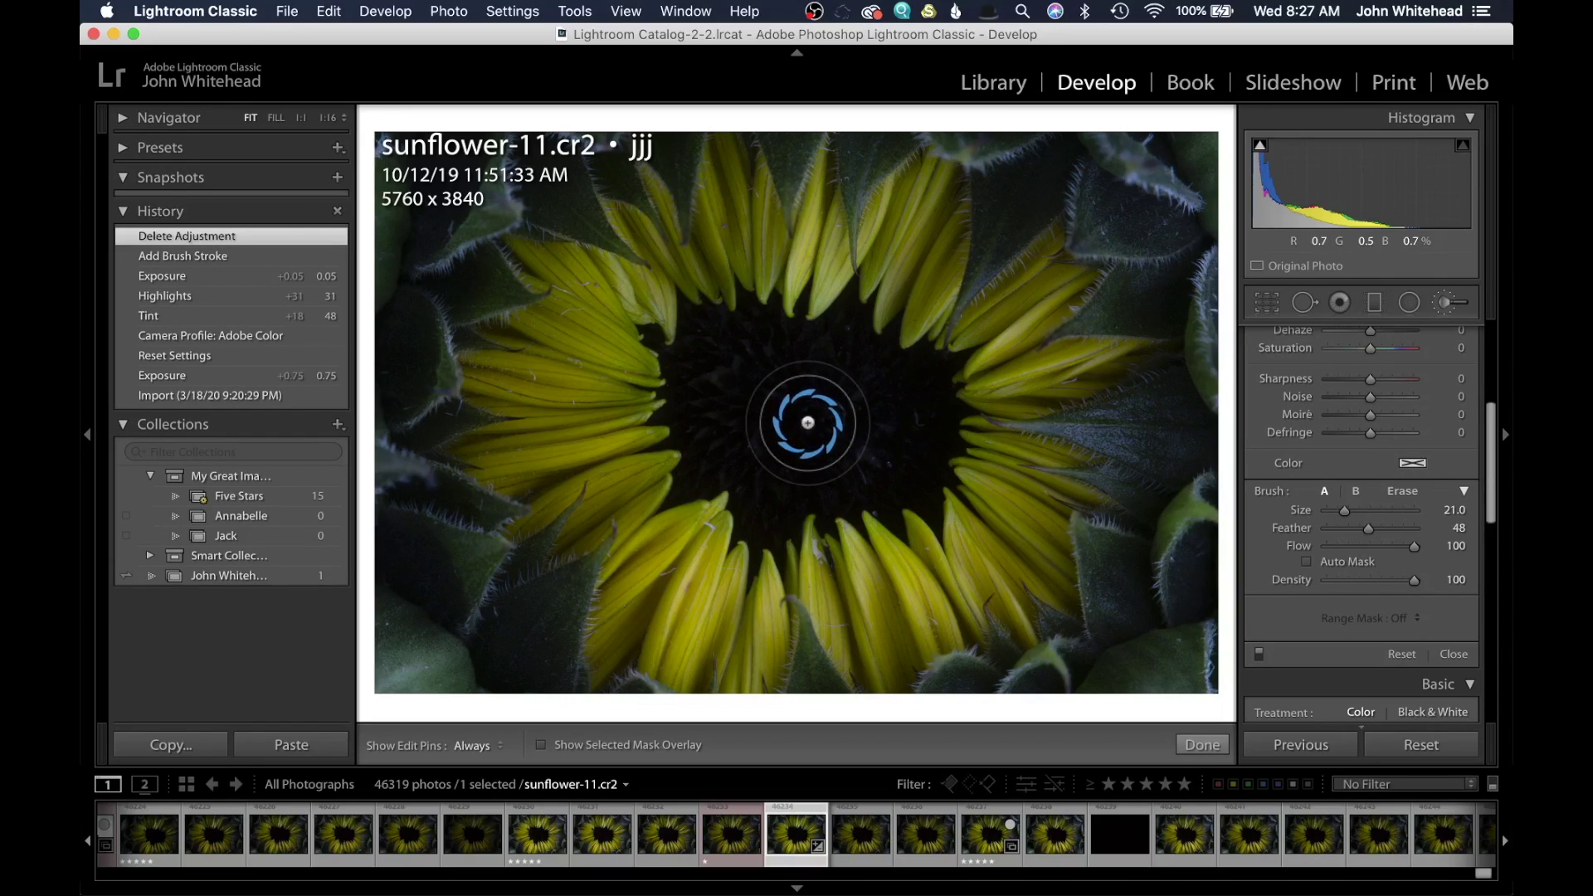
Try smaller and larger Adjustment Brush sizes over the flower's centre and leave the size at 26.0.
{"action": "scroll", "coordinate": [808, 423], "scroll_direction": "down", "scroll_amount": 3}
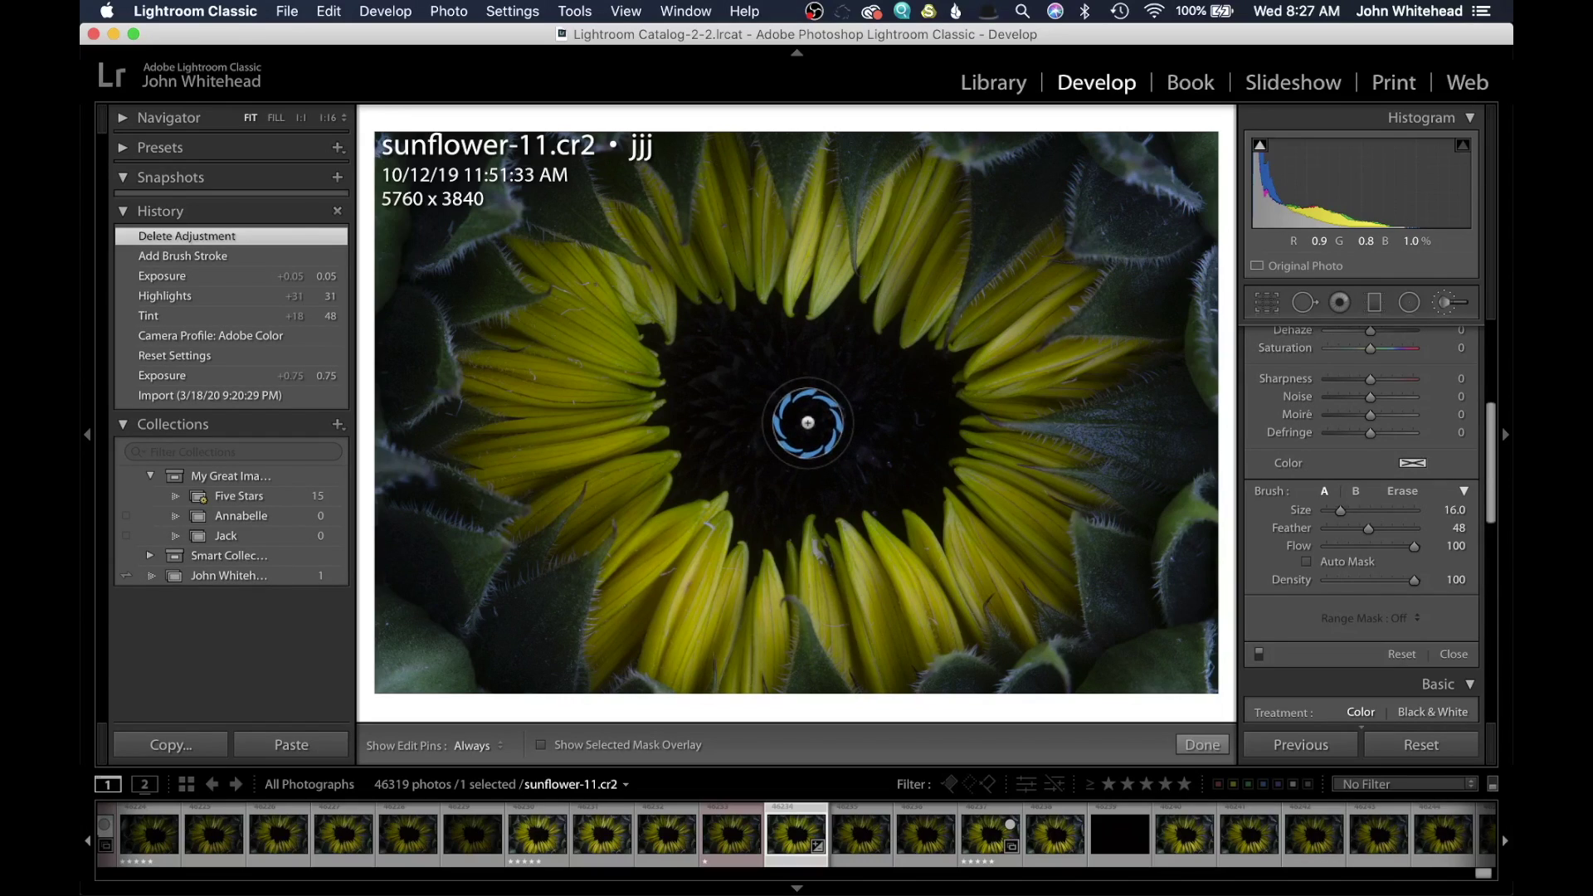
{"action": "scroll", "coordinate": [808, 422], "scroll_direction": "up", "scroll_amount": 2}
{"action": "scroll", "coordinate": [808, 422], "scroll_direction": "up", "scroll_amount": 2}
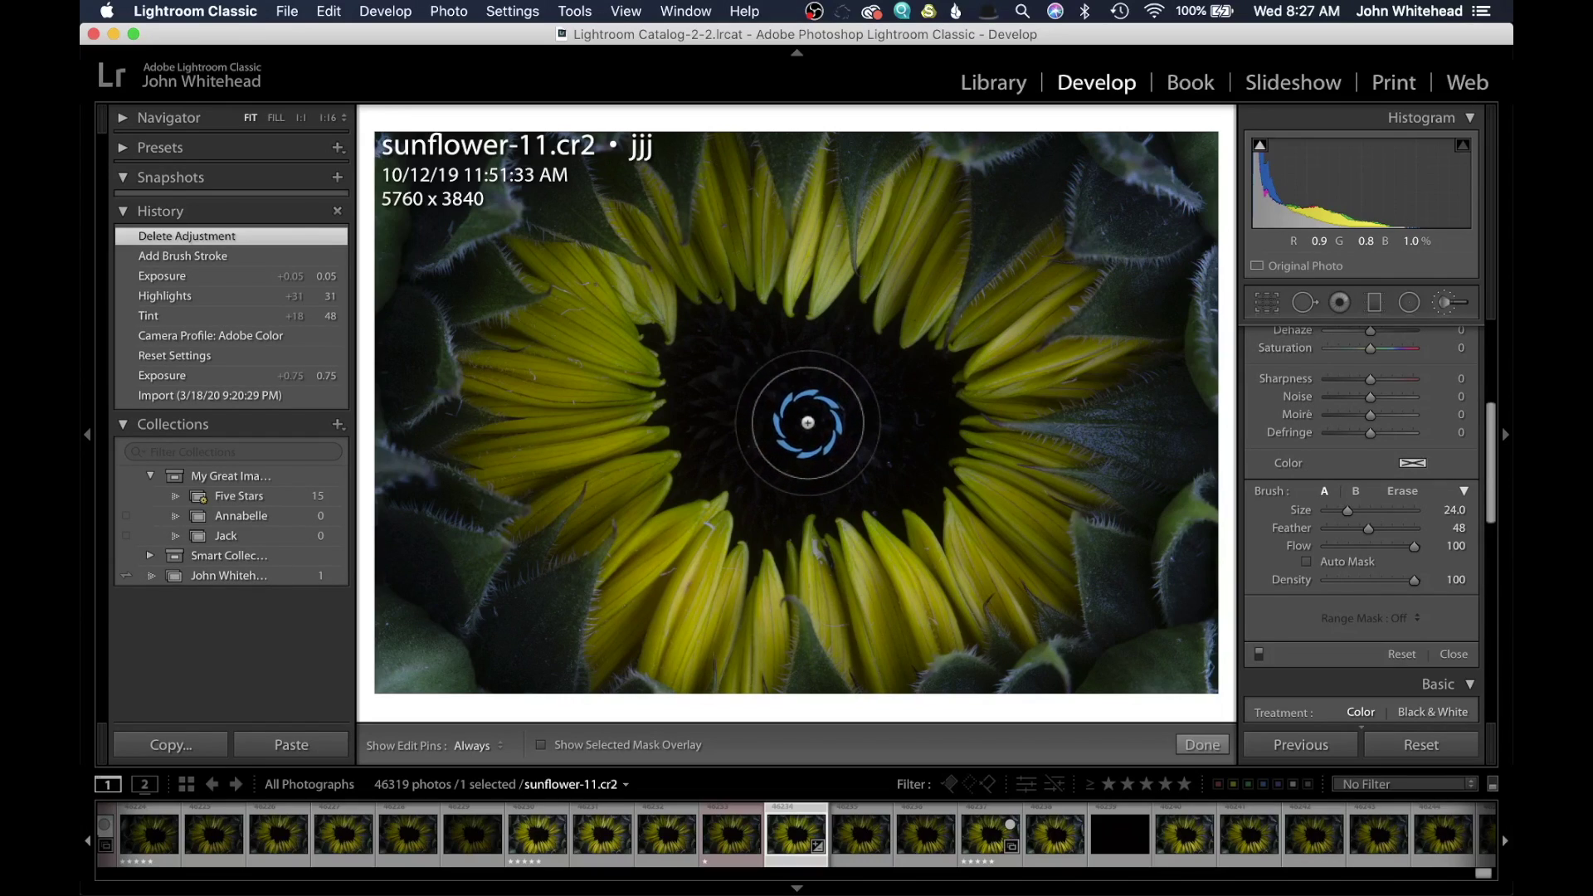
{"action": "scroll", "coordinate": [808, 423], "scroll_direction": "up", "scroll_amount": 1}
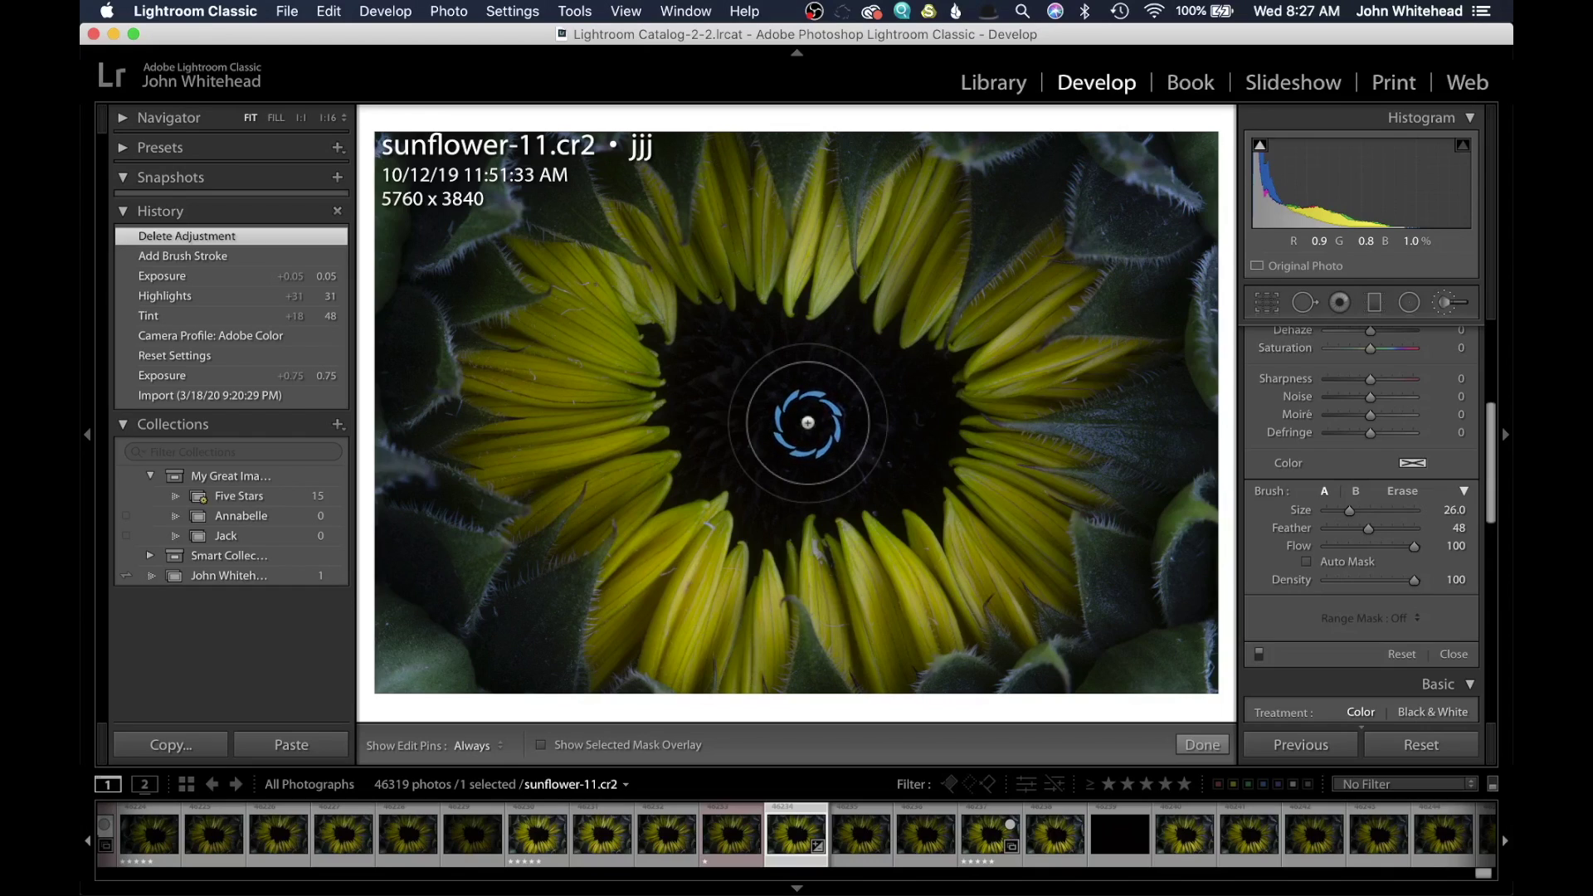
Switch to Photoshop and set up a hard-edged 144 px brush with the default black and white colours.
{"action": "mouse_move", "coordinate": [108, 157]}
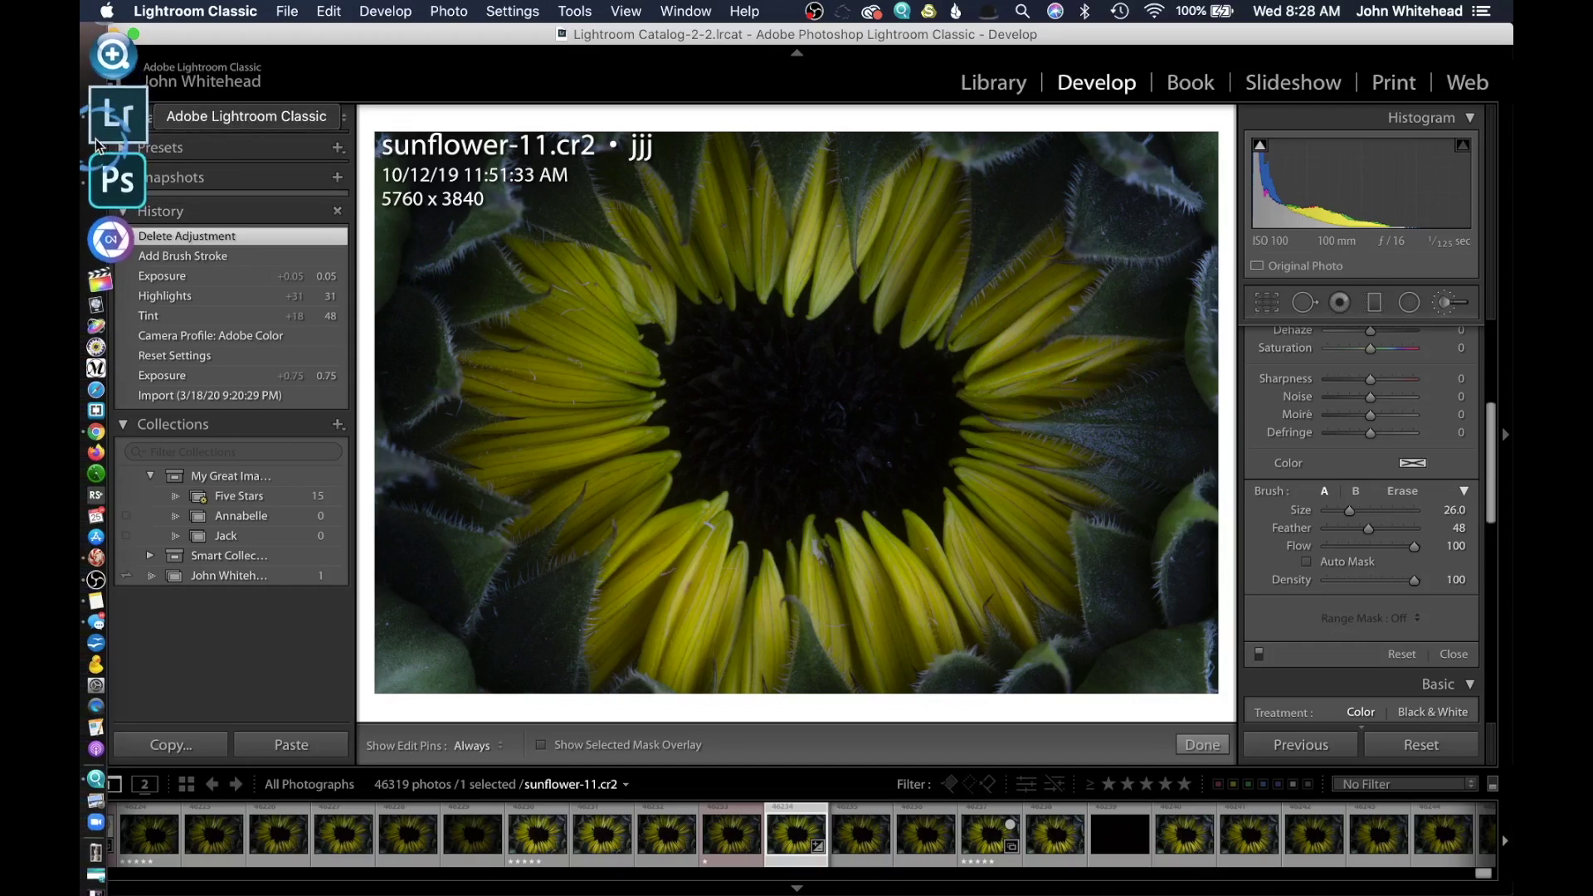
{"action": "left_click", "coordinate": [108, 157]}
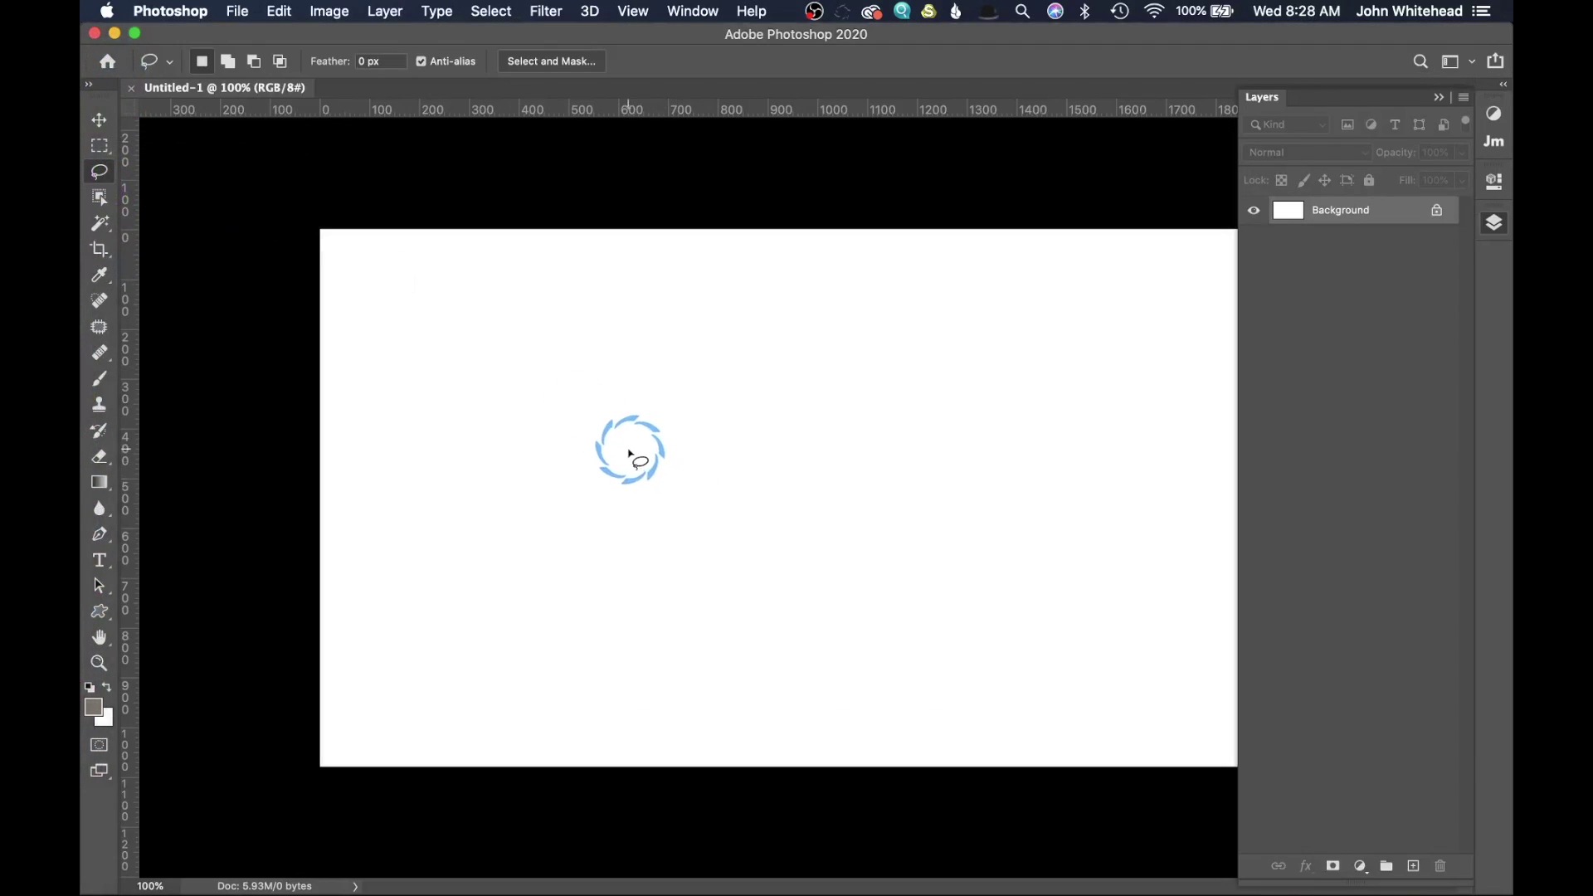
{"action": "key", "text": "b"}
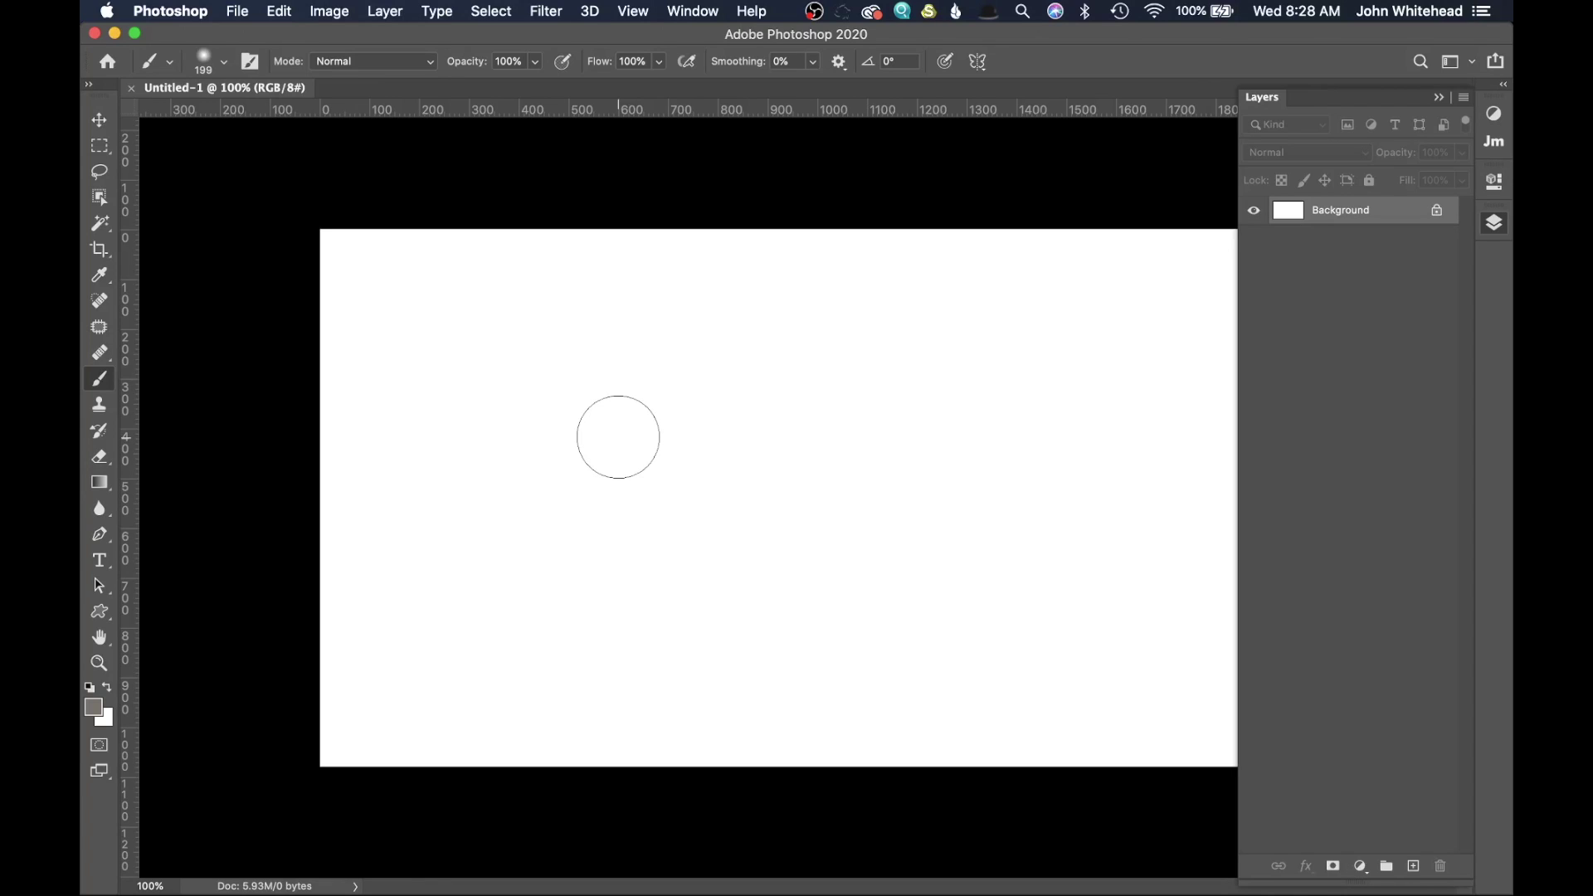
{"action": "key", "text": "super+plus"}
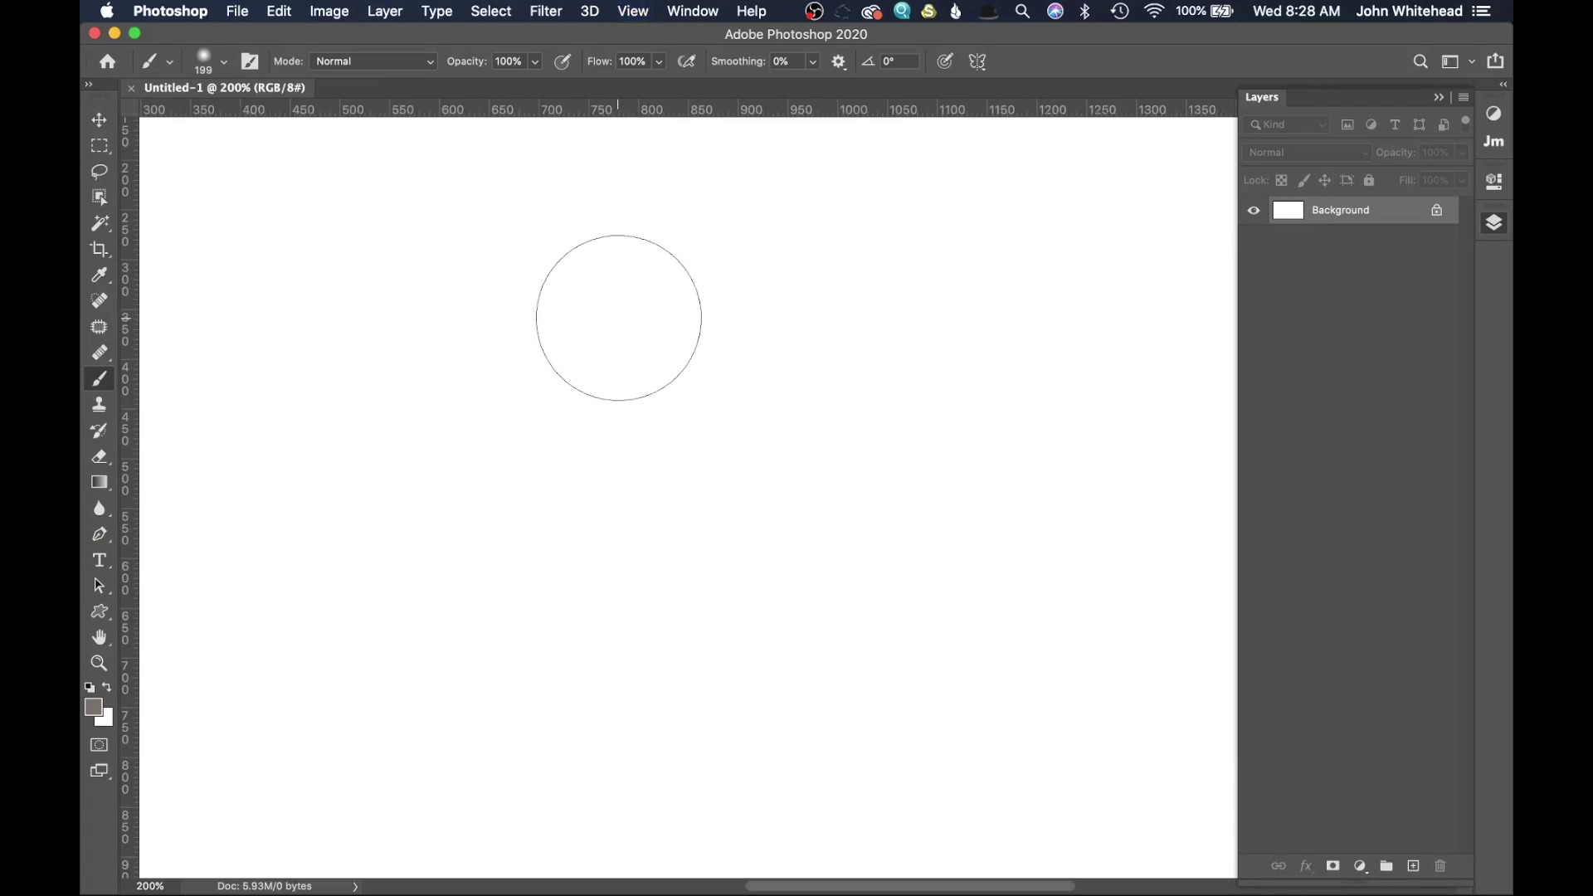
{"action": "mouse_move", "coordinate": [618, 318]}
{"action": "left_mouse_down"}
{"action": "mouse_move", "coordinate": [526, 320]}
{"action": "mouse_move", "coordinate": [565, 322]}
{"action": "mouse_move", "coordinate": [578, 211]}
{"action": "left_mouse_up"}
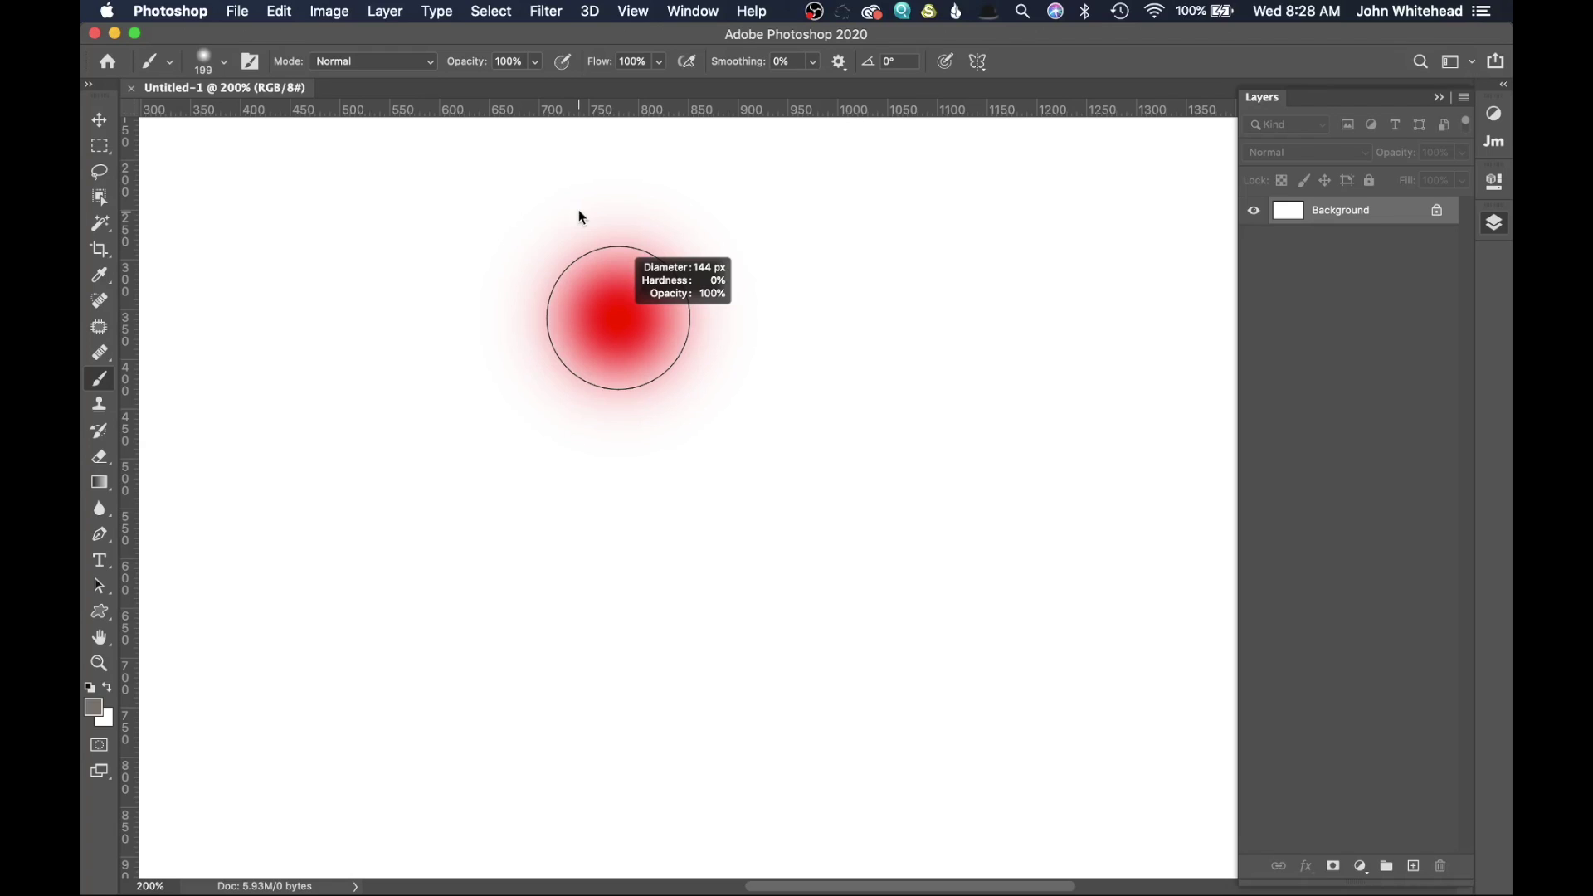
{"action": "left_click_drag", "start_coordinate": [579, 217], "coordinate": [647, 659]}
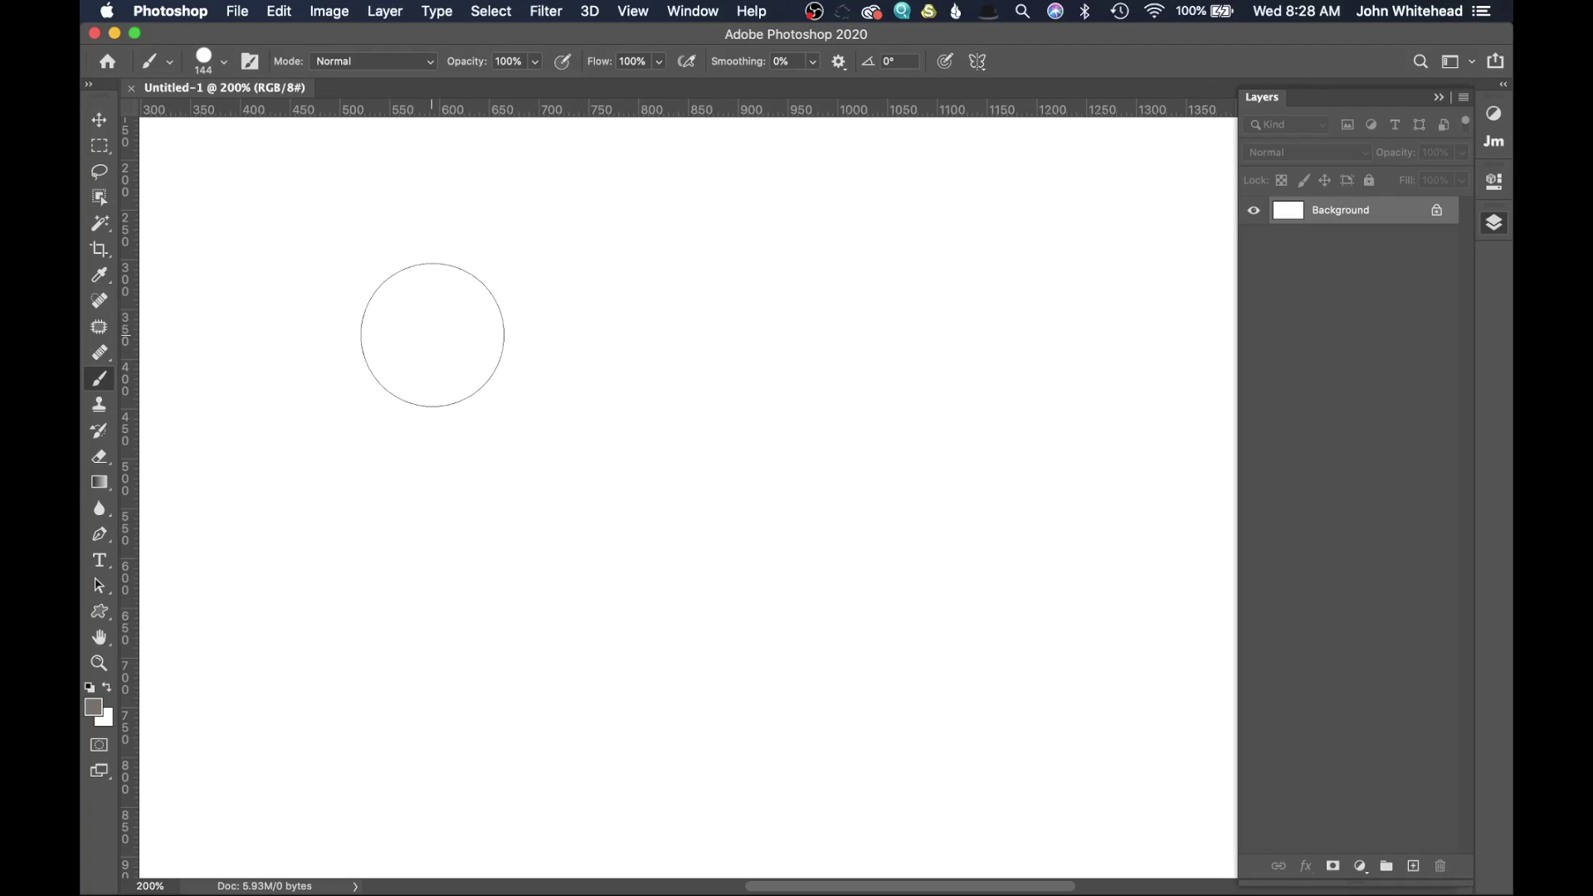
{"action": "key", "text": "d"}
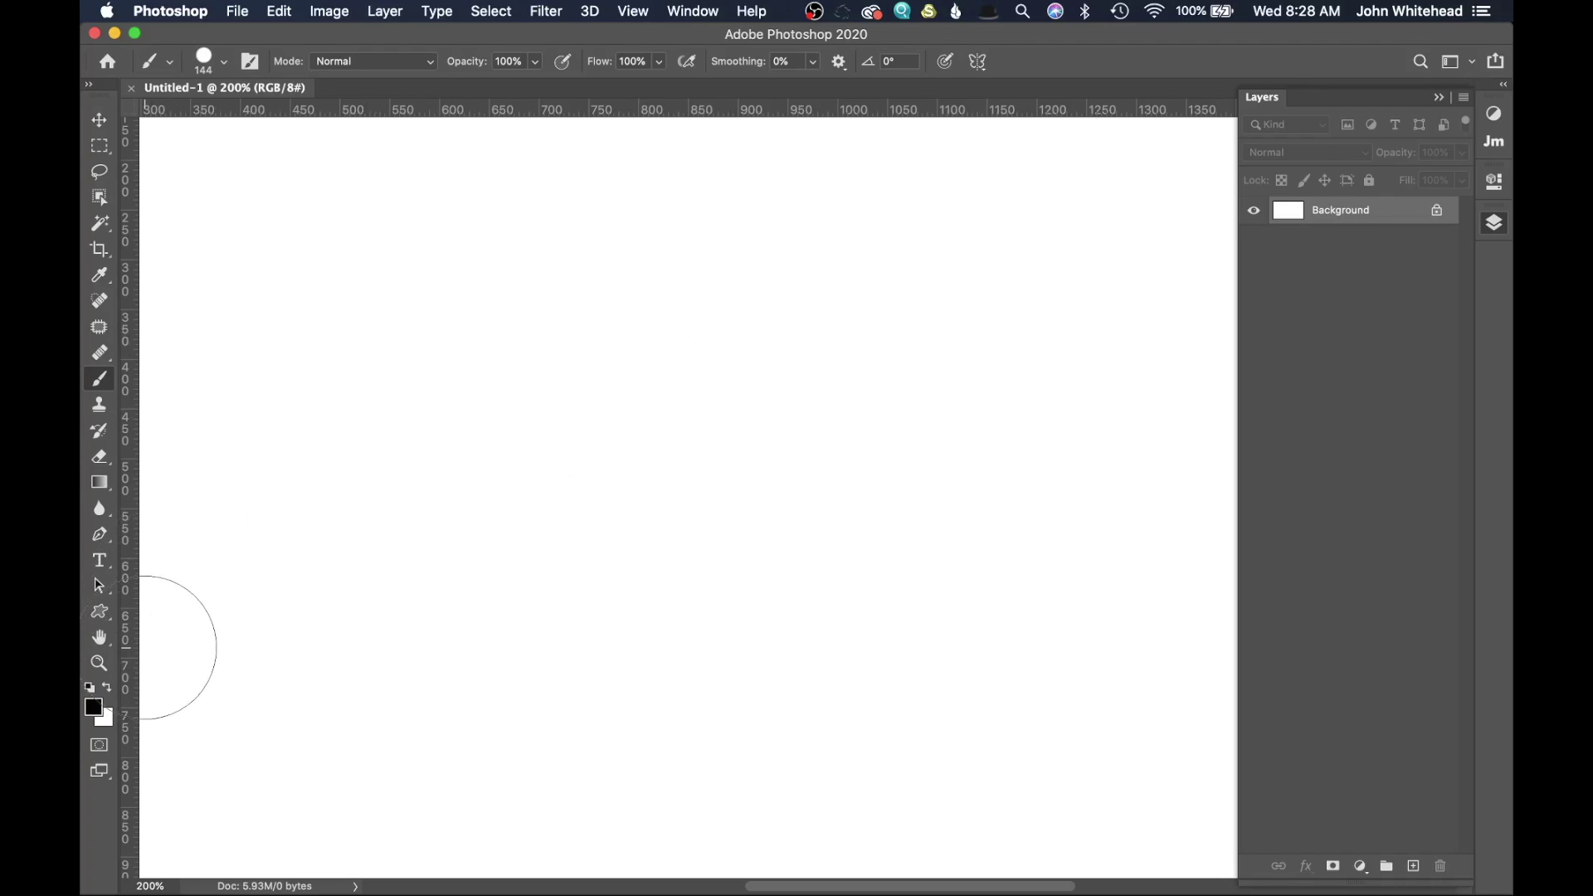
Paint a hard-edged vertical black stroke and a soft-edged one beside it on the blank canvas, and undo both strokes.
{"action": "left_click_drag", "start_coordinate": [406, 302], "coordinate": [411, 555]}
{"action": "left_click_drag", "start_coordinate": [804, 526], "coordinate": [815, 109]}
{"action": "left_click_drag", "start_coordinate": [829, 292], "coordinate": [842, 618]}
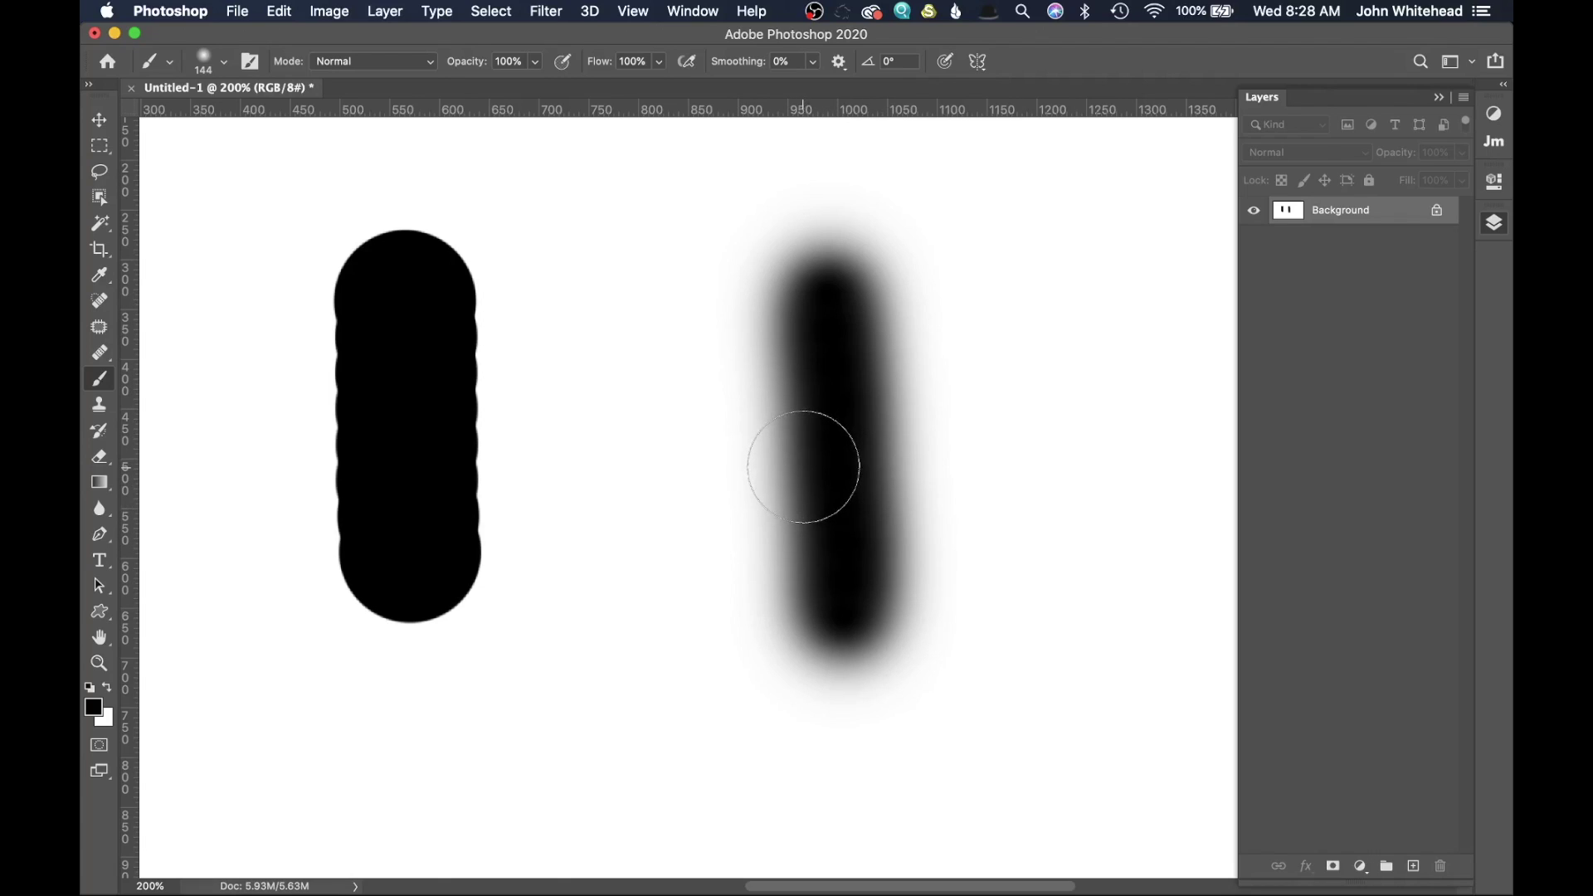
{"action": "key", "text": "super+z"}
{"action": "key", "text": "super+z"}
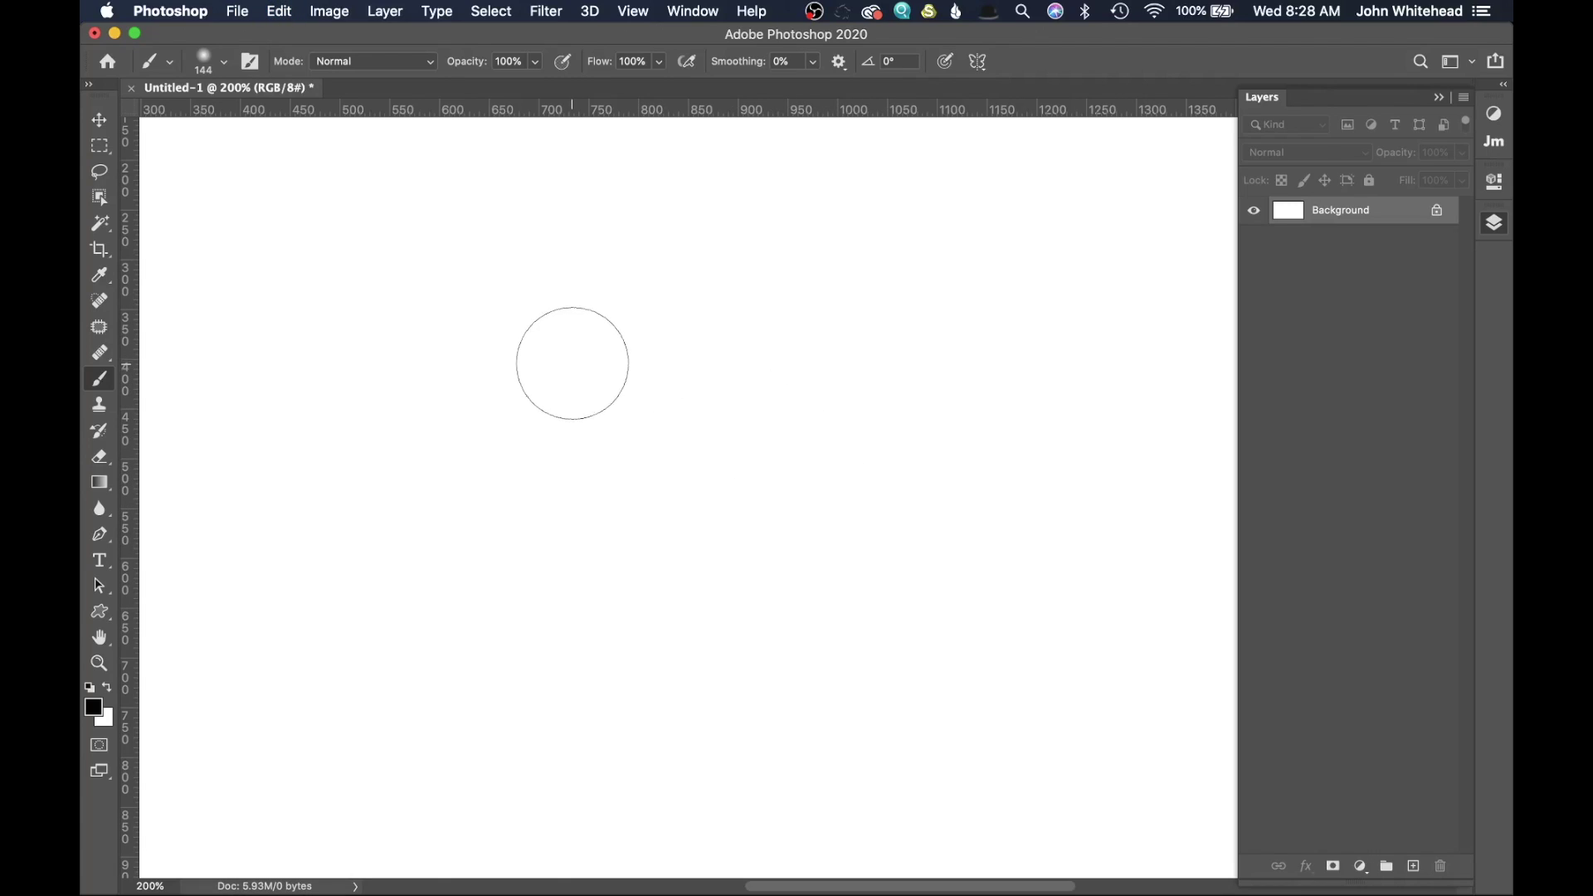
Switch to Lightroom Classic to look at the Adjustment Brush's Flow setting, and return to the Photoshop canvas.
{"action": "mouse_move", "coordinate": [83, 326]}
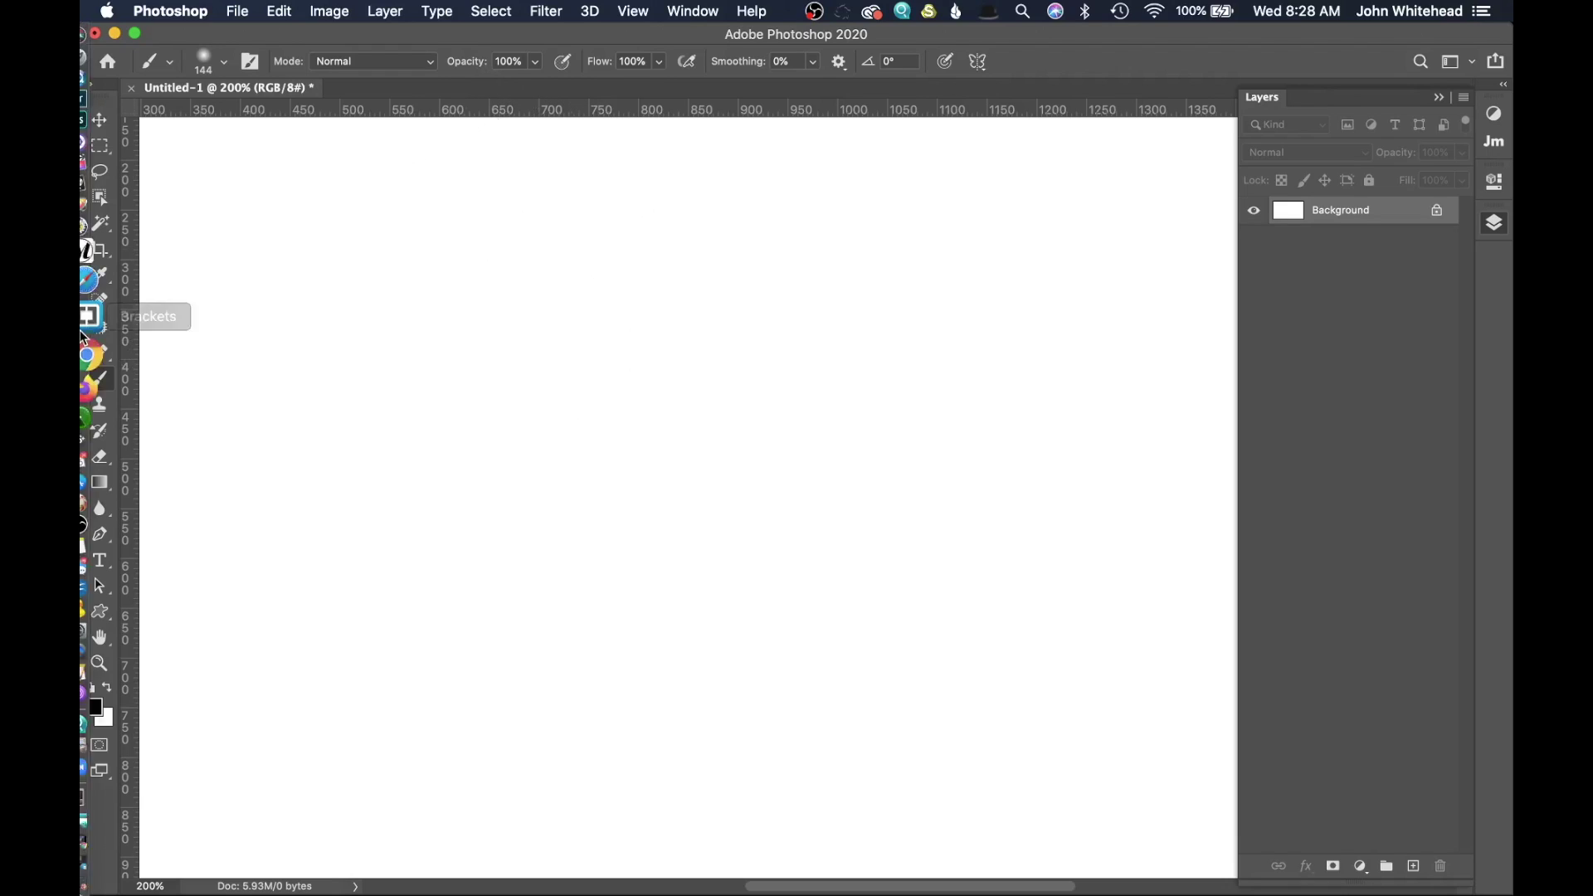
{"action": "left_click", "coordinate": [103, 129]}
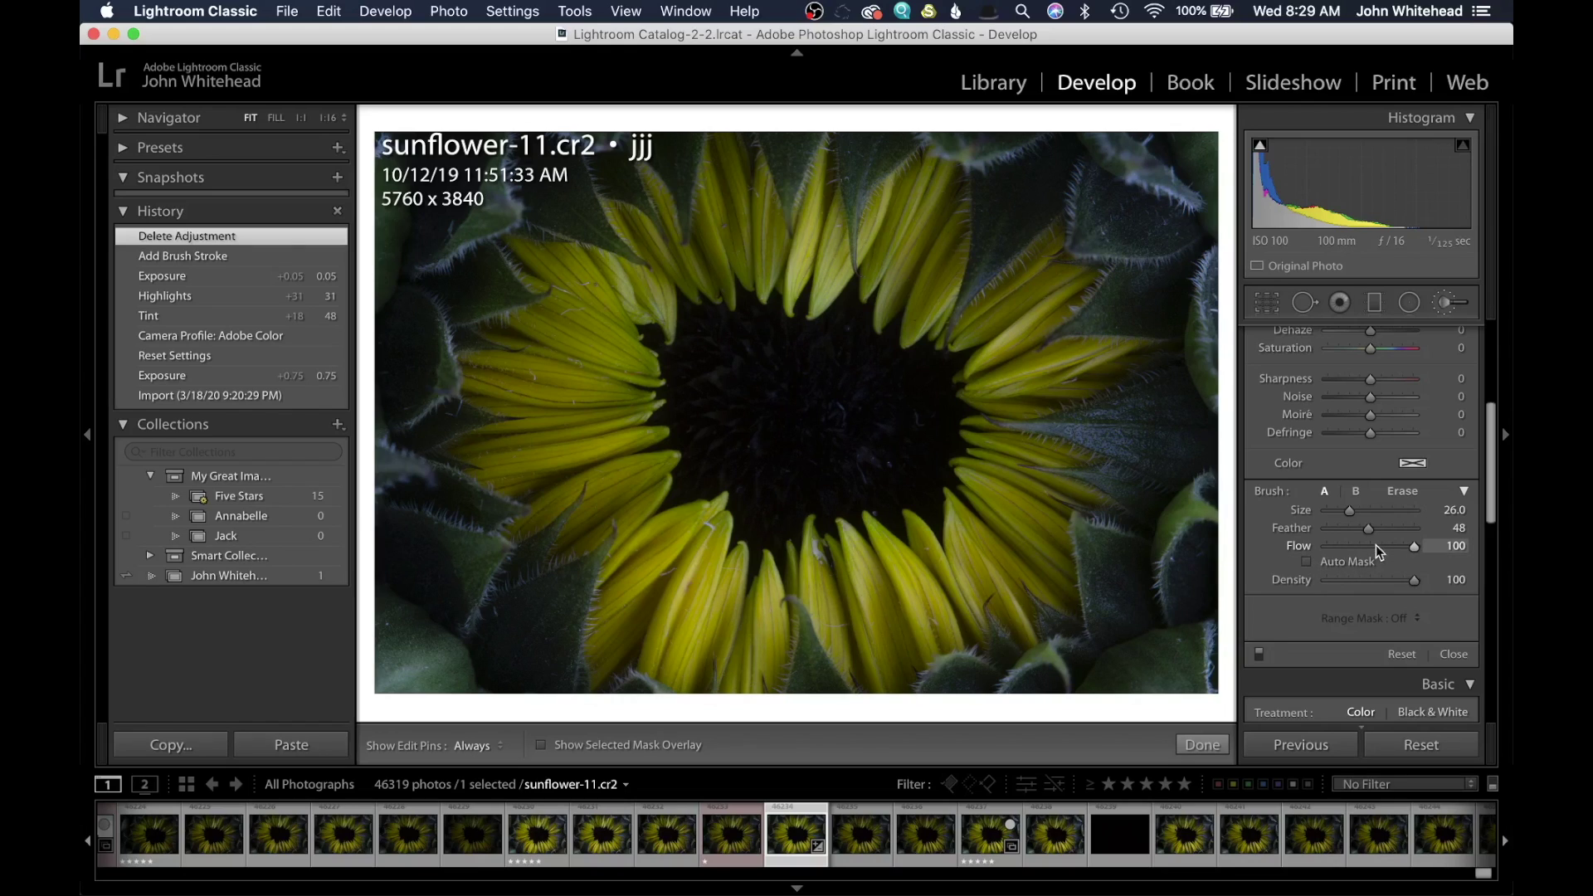
{"action": "mouse_move", "coordinate": [90, 355]}
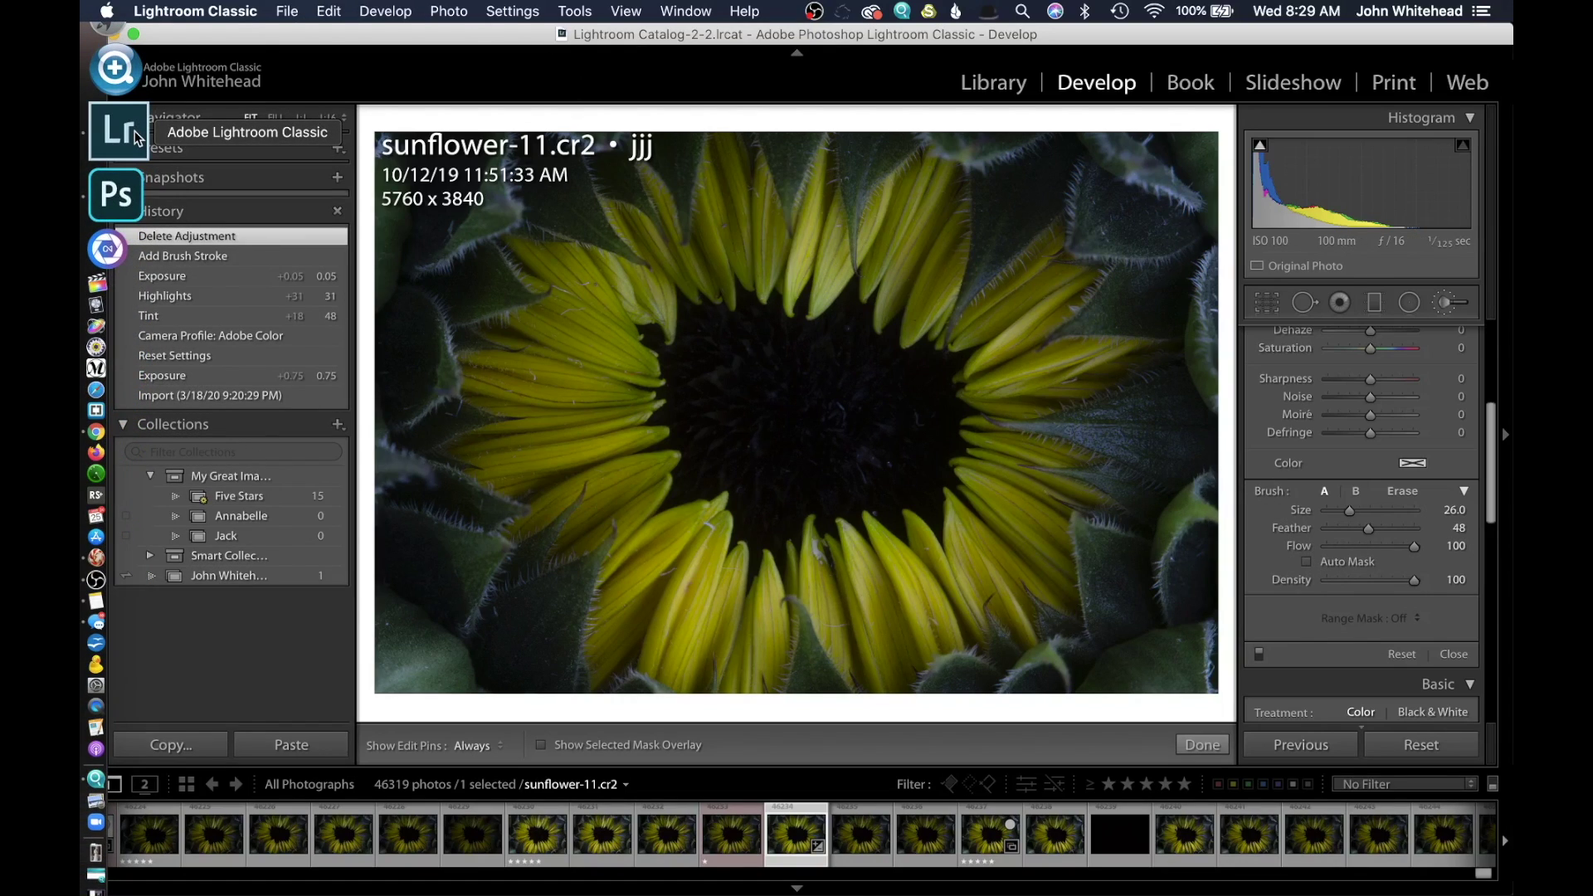
{"action": "left_click", "coordinate": [115, 194]}
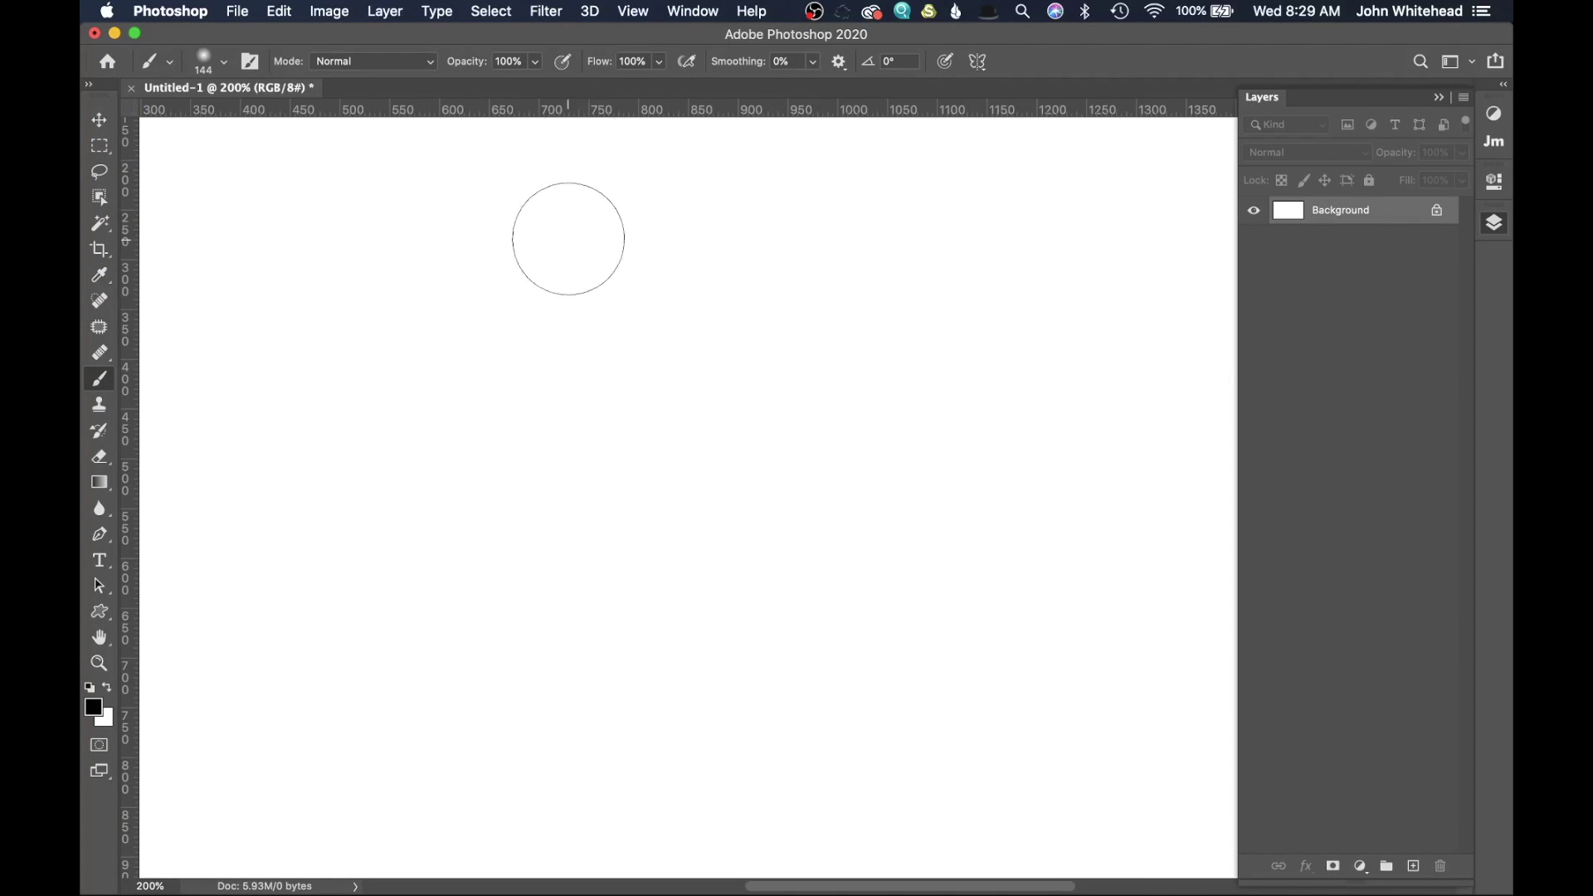
Paint and undo a soft horizontal stroke at 100% flow, and build up another with repeated passes at 4% flow.
{"action": "mouse_move", "coordinate": [452, 277]}
{"action": "left_mouse_down"}
{"action": "mouse_move", "coordinate": [730, 274]}
{"action": "mouse_move", "coordinate": [721, 290]}
{"action": "left_mouse_up"}
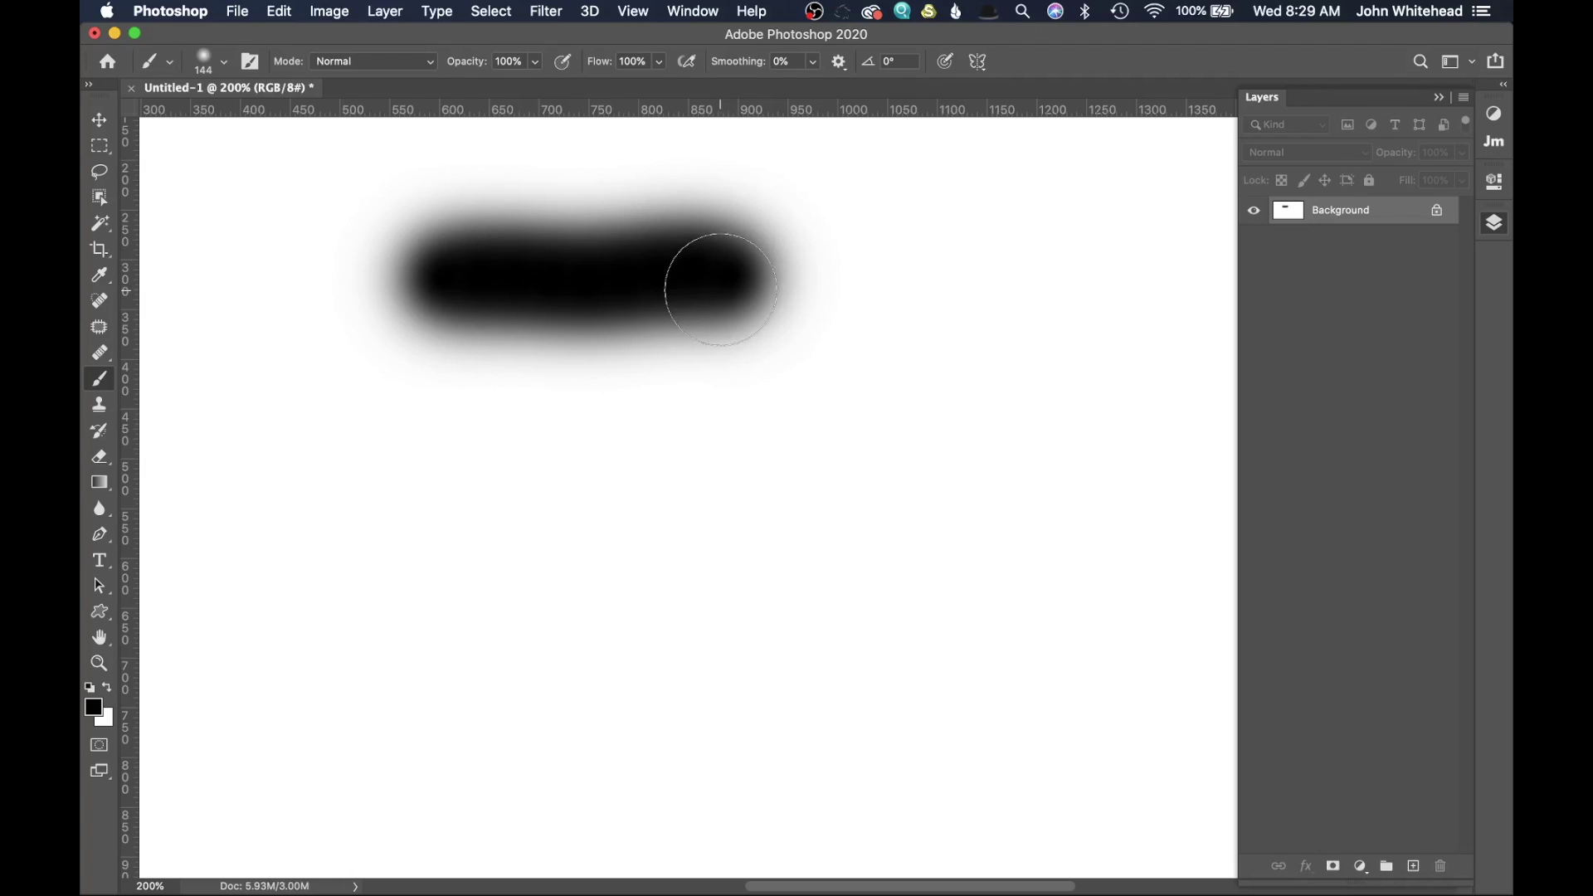
{"action": "key", "text": "super+z"}
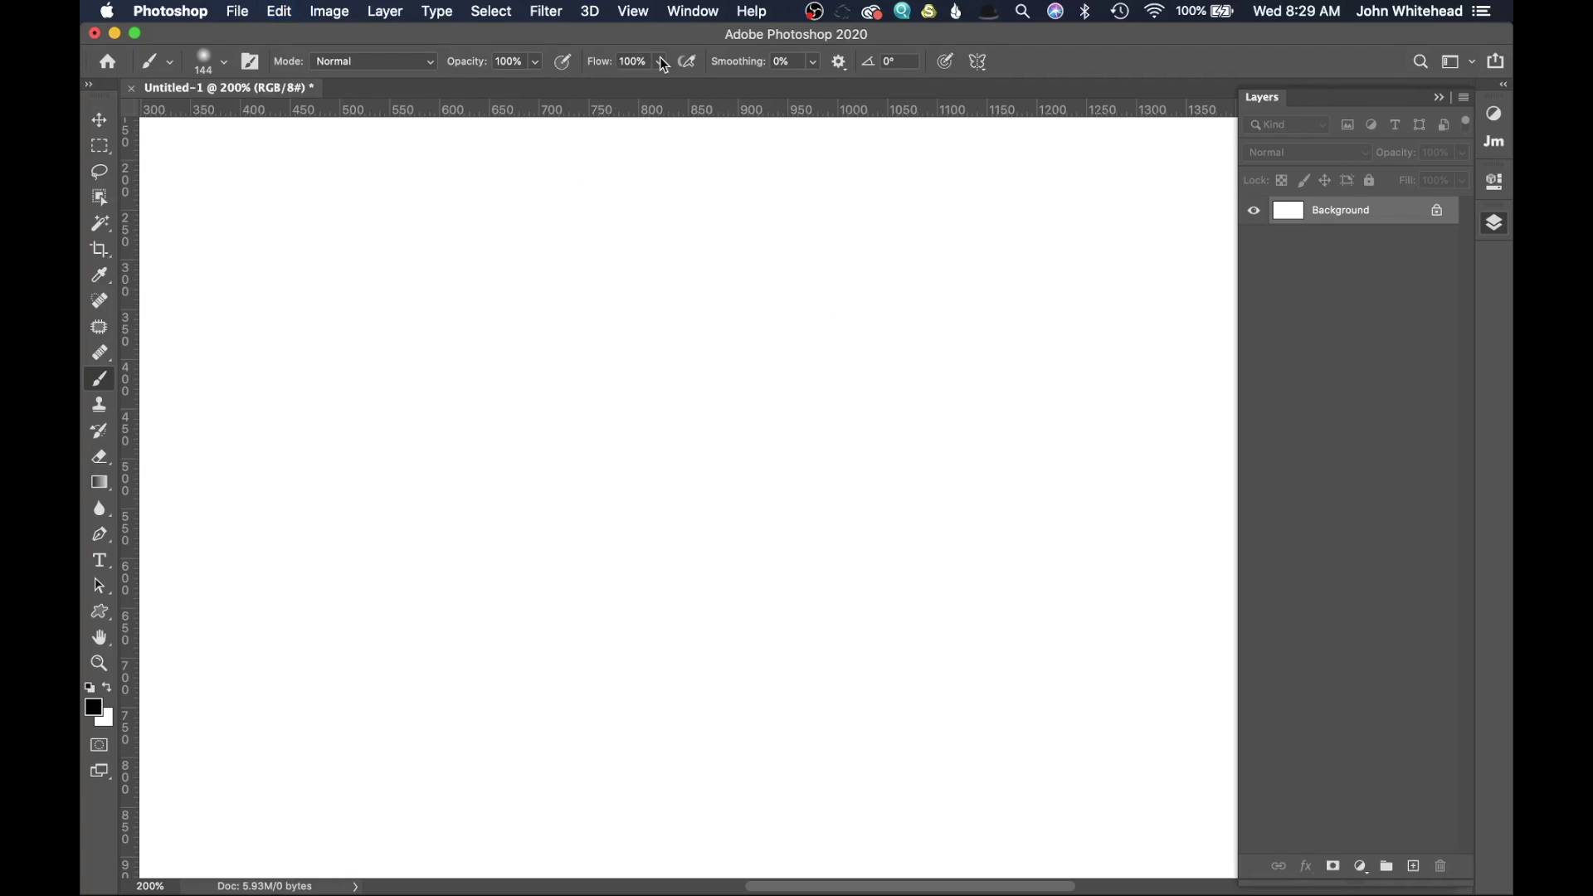
{"action": "left_click", "coordinate": [660, 63]}
{"action": "left_click_drag", "start_coordinate": [660, 81], "coordinate": [571, 86]}
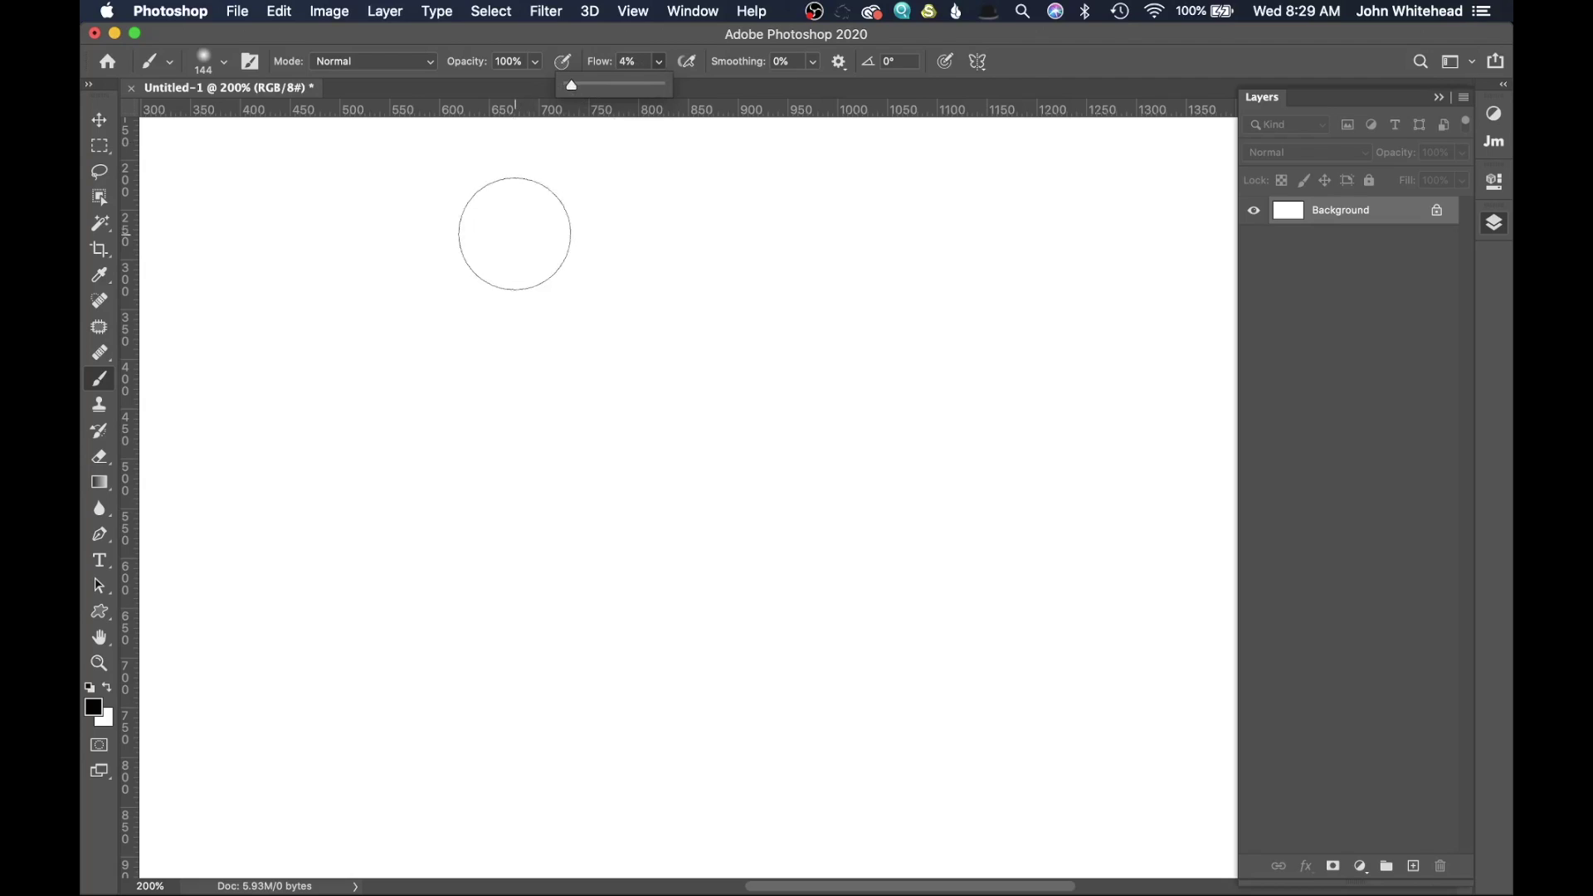
{"action": "mouse_move", "coordinate": [427, 282]}
{"action": "left_mouse_down"}
{"action": "mouse_move", "coordinate": [793, 280]}
{"action": "mouse_move", "coordinate": [430, 292]}
{"action": "left_mouse_up"}
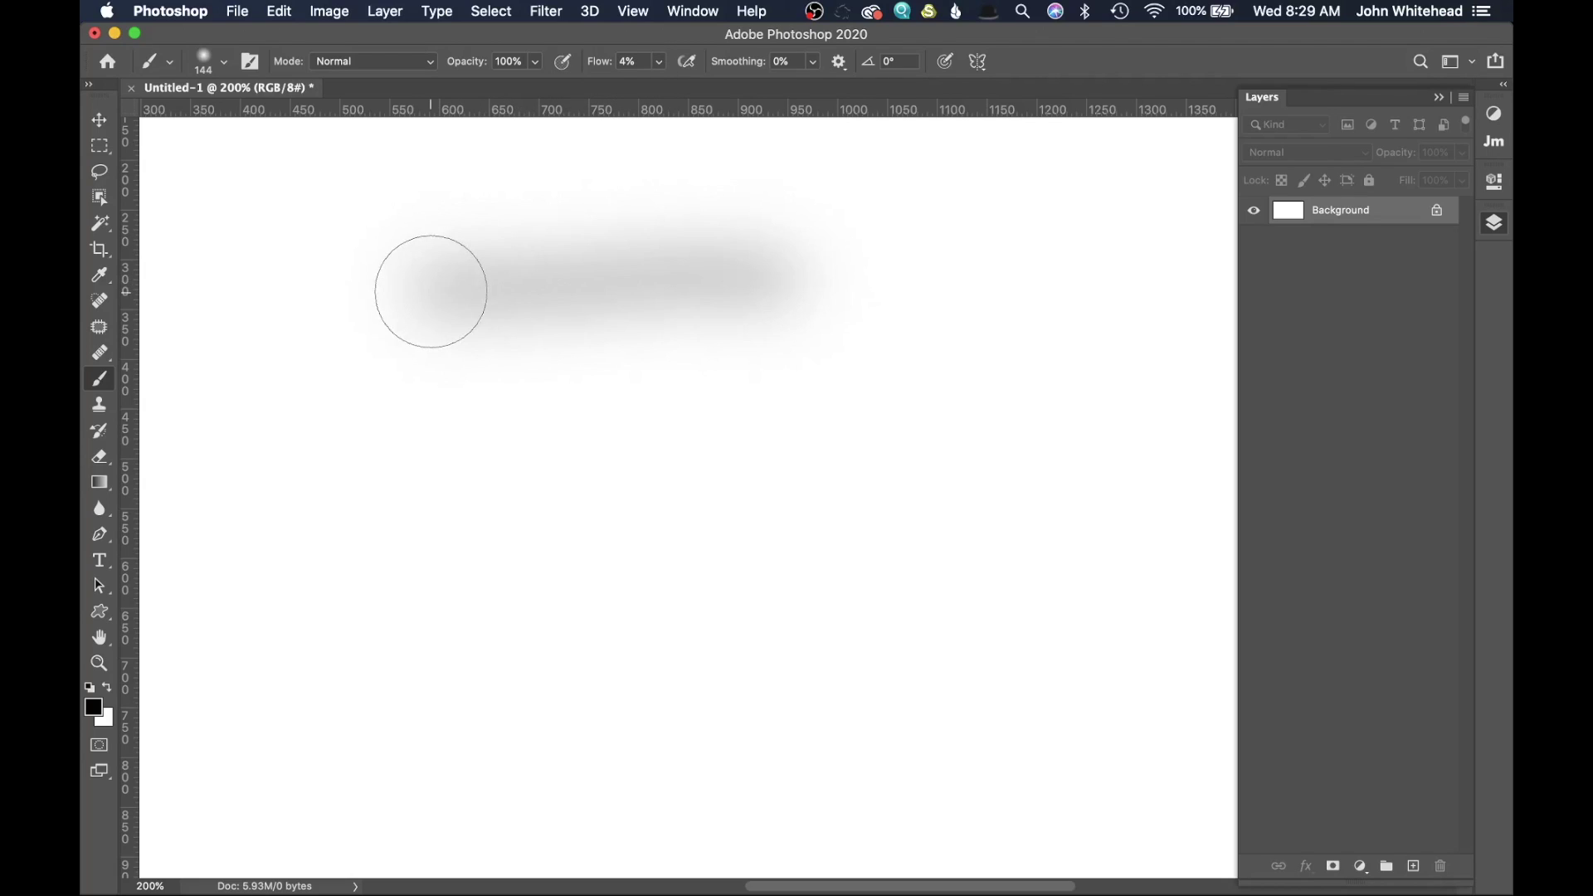
{"action": "mouse_move", "coordinate": [437, 292]}
{"action": "left_mouse_down"}
{"action": "mouse_move", "coordinate": [790, 297]}
{"action": "mouse_move", "coordinate": [397, 280]}
{"action": "mouse_move", "coordinate": [788, 286]}
{"action": "mouse_move", "coordinate": [402, 291]}
{"action": "mouse_move", "coordinate": [767, 293]}
{"action": "mouse_move", "coordinate": [542, 304]}
{"action": "mouse_move", "coordinate": [557, 306]}
{"action": "mouse_move", "coordinate": [780, 291]}
{"action": "mouse_move", "coordinate": [482, 286]}
{"action": "mouse_move", "coordinate": [680, 292]}
{"action": "mouse_move", "coordinate": [501, 302]}
{"action": "mouse_move", "coordinate": [722, 299]}
{"action": "mouse_move", "coordinate": [559, 288]}
{"action": "mouse_move", "coordinate": [638, 279]}
{"action": "mouse_move", "coordinate": [676, 305]}
{"action": "mouse_move", "coordinate": [580, 284]}
{"action": "left_mouse_up"}
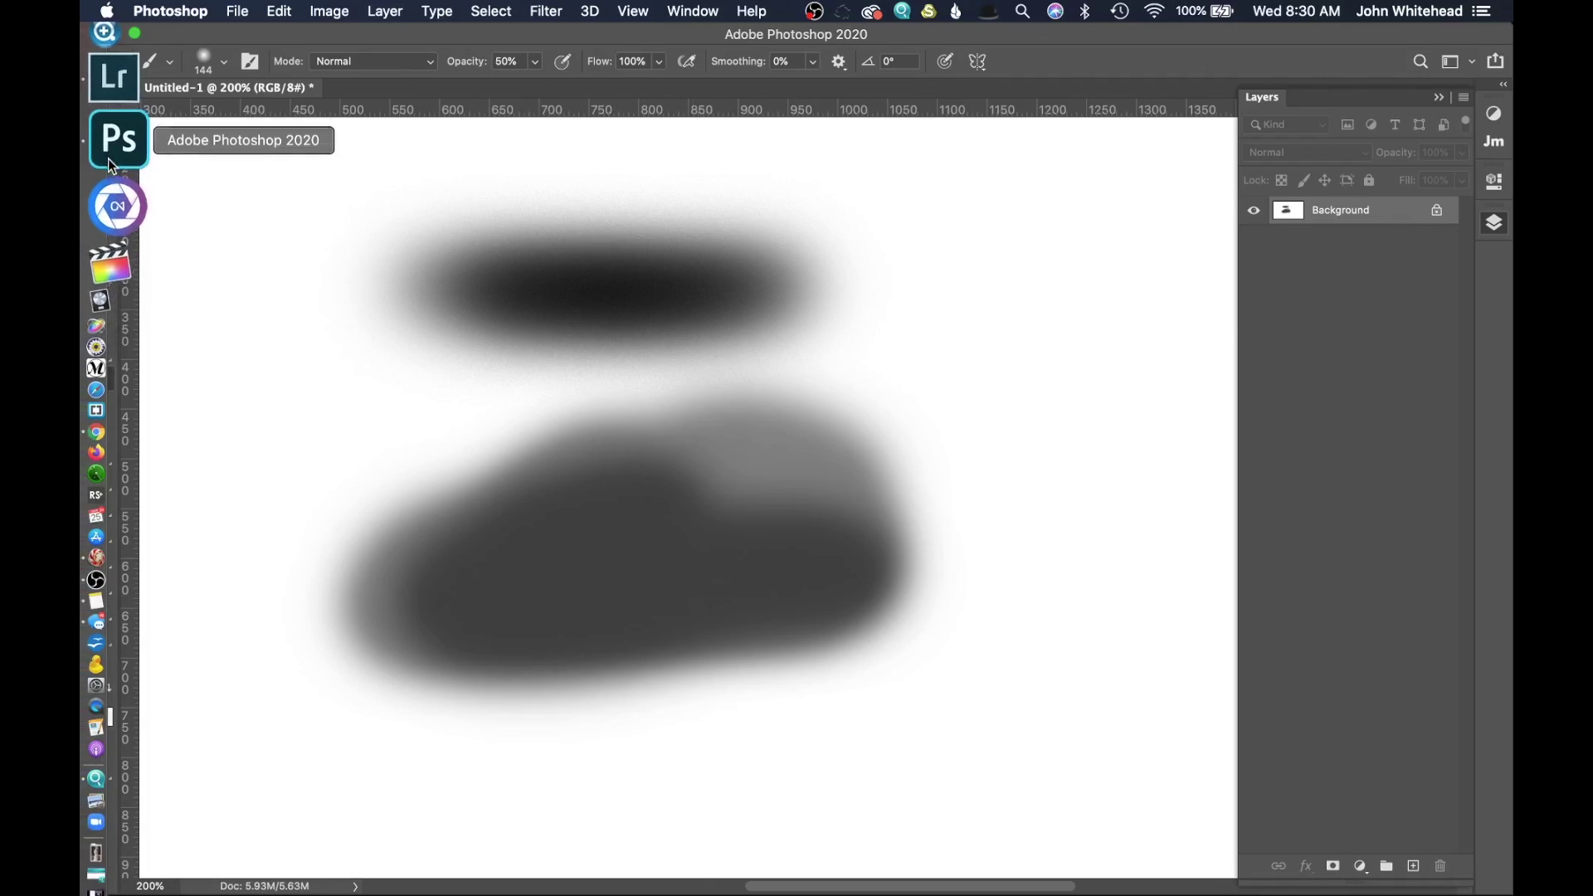
Switch to Lightroom Classic, try a higher Adjustment Brush feather, and set it to 49.
{"action": "left_click", "coordinate": [116, 136]}
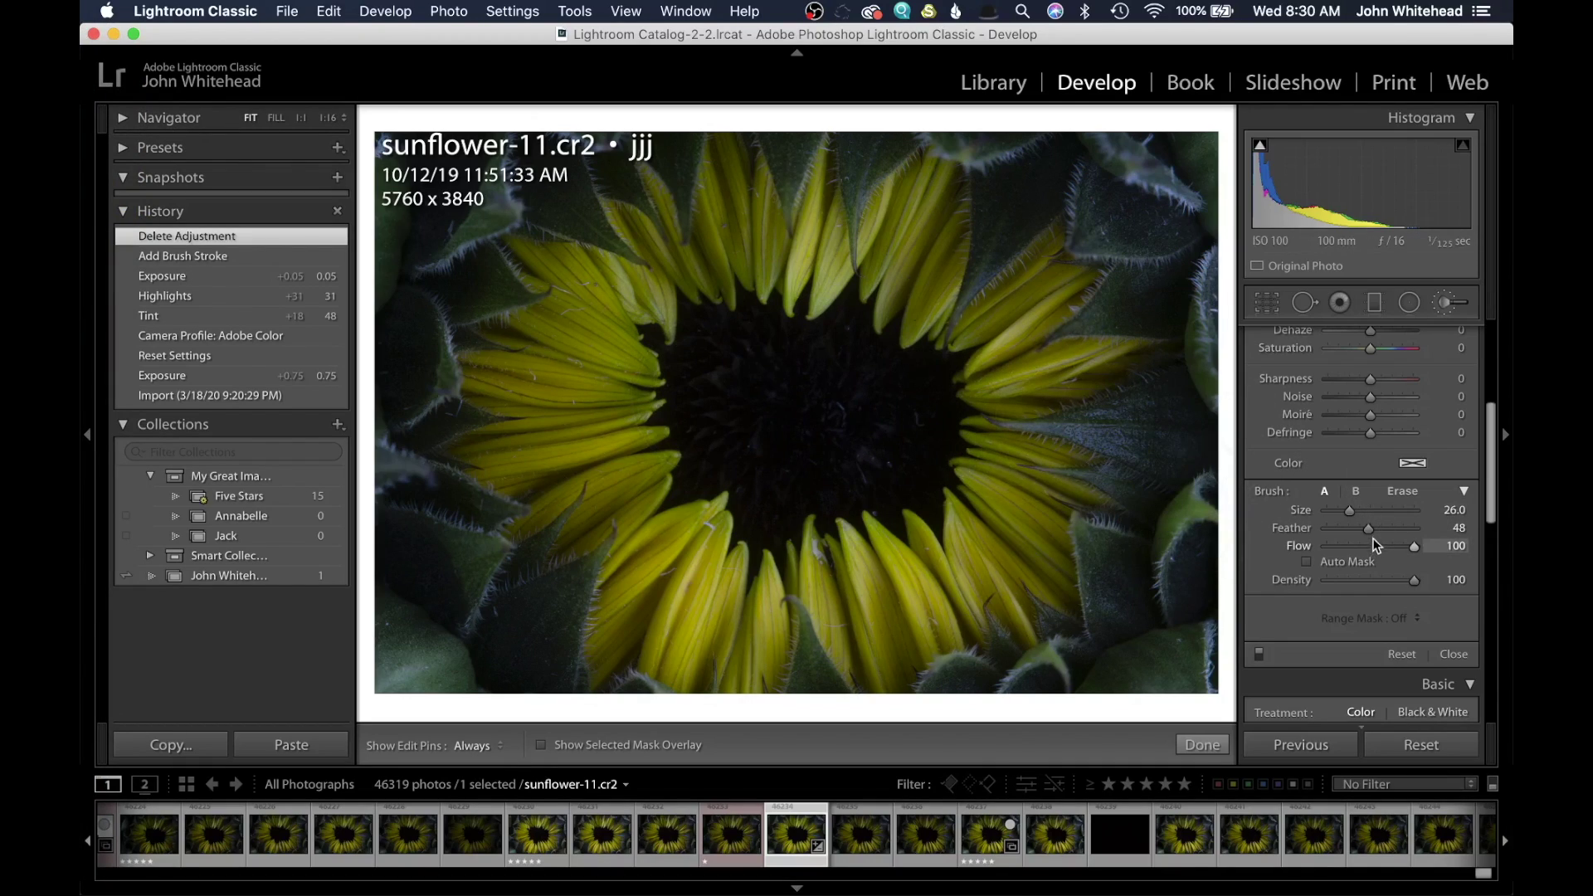
{"action": "left_click_drag", "start_coordinate": [1370, 531], "coordinate": [1422, 535]}
{"action": "left_click_drag", "start_coordinate": [1416, 532], "coordinate": [1371, 534]}
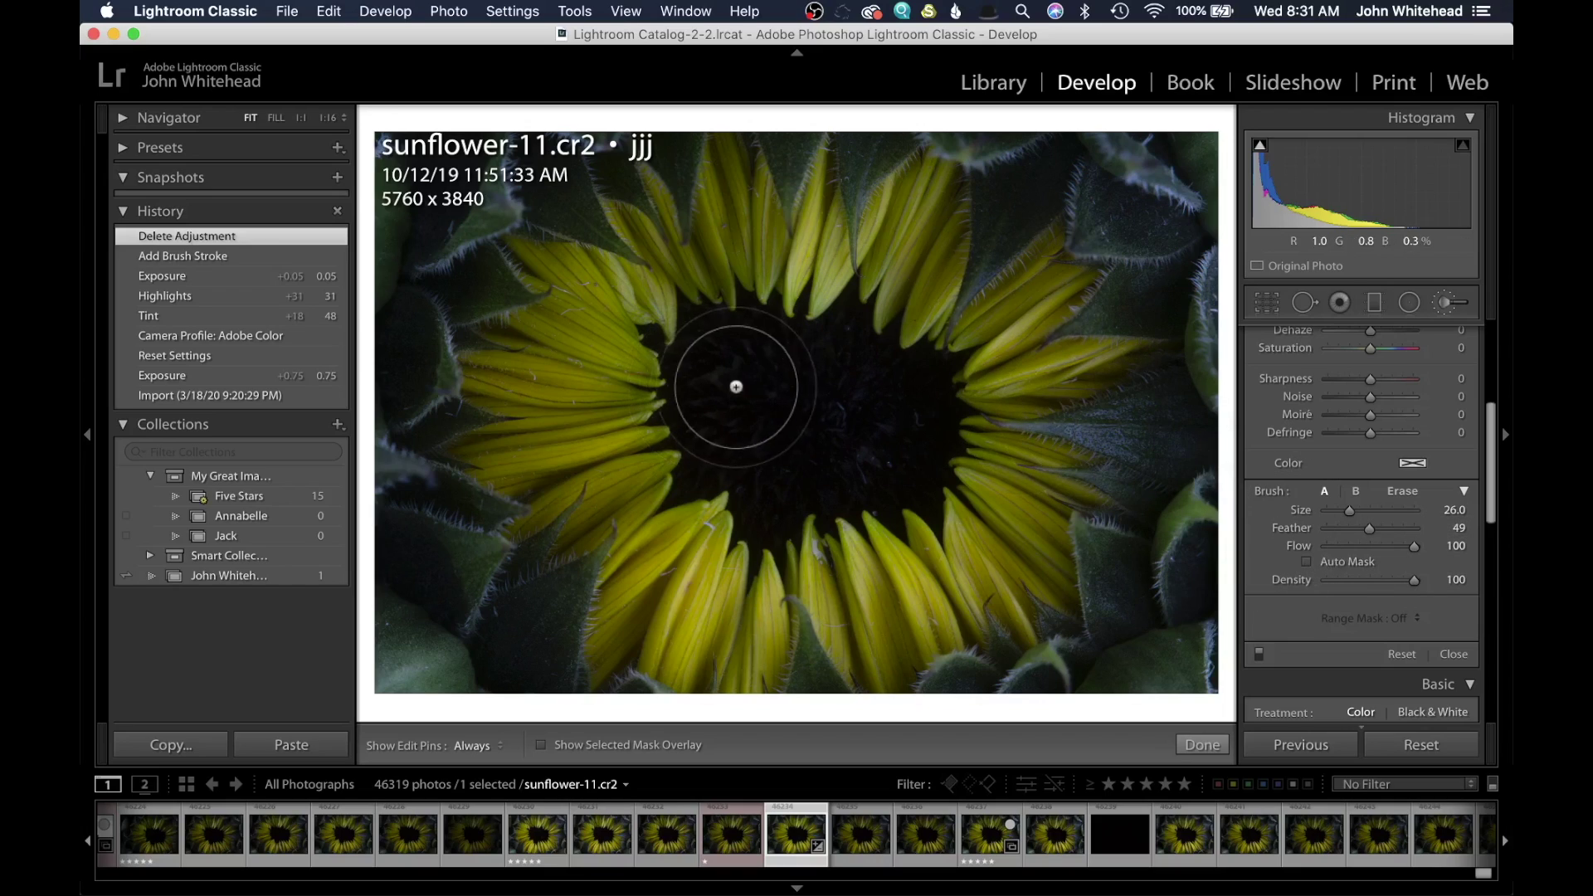
Brush an exposure increase of 1.86 over the flower's lower petals and reduce that adjustment's exposure to 0.42.
{"action": "scroll", "coordinate": [1403, 460], "scroll_direction": "up", "scroll_amount": 5}
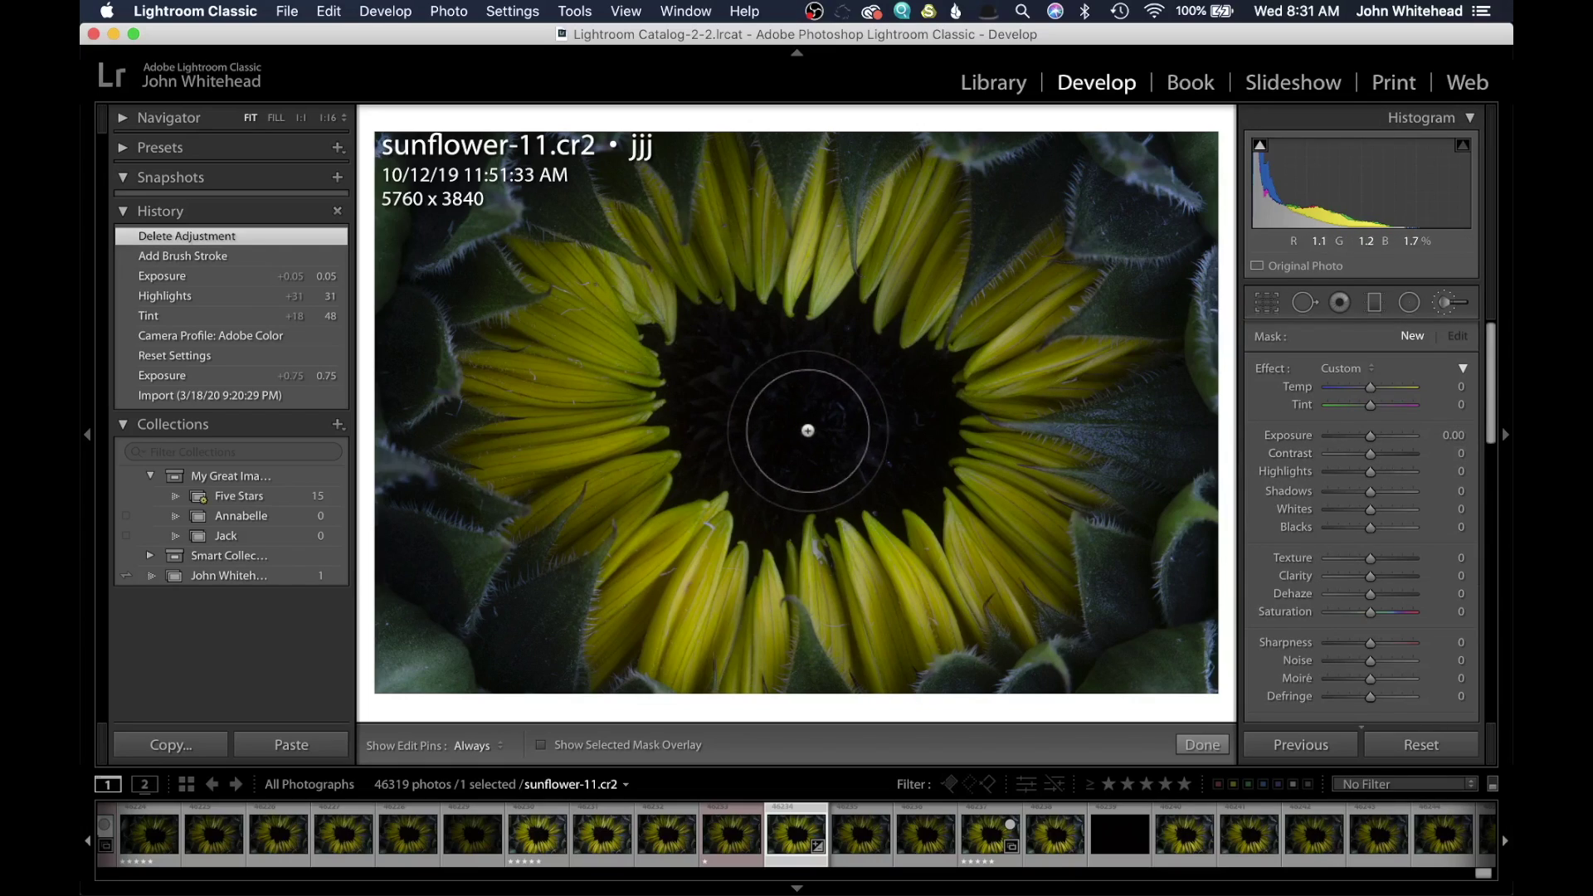
{"action": "left_click_drag", "start_coordinate": [1372, 443], "coordinate": [1394, 441]}
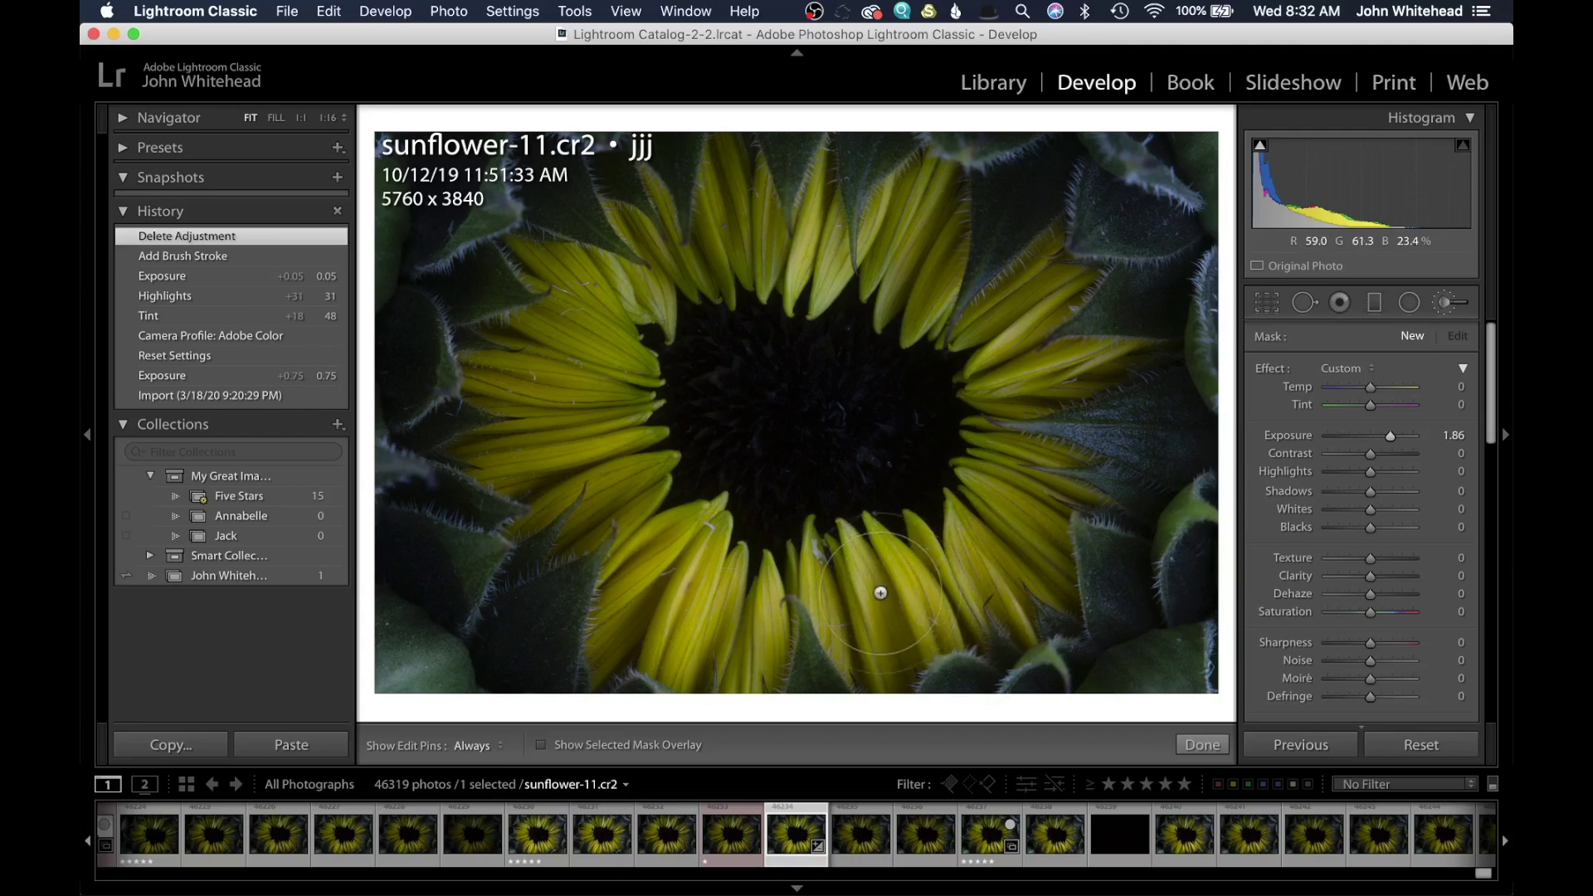
{"action": "mouse_move", "coordinate": [668, 581]}
{"action": "left_mouse_down"}
{"action": "mouse_move", "coordinate": [892, 572]}
{"action": "mouse_move", "coordinate": [1029, 527]}
{"action": "mouse_move", "coordinate": [1018, 516]}
{"action": "mouse_move", "coordinate": [880, 655]}
{"action": "mouse_move", "coordinate": [623, 598]}
{"action": "left_mouse_up"}
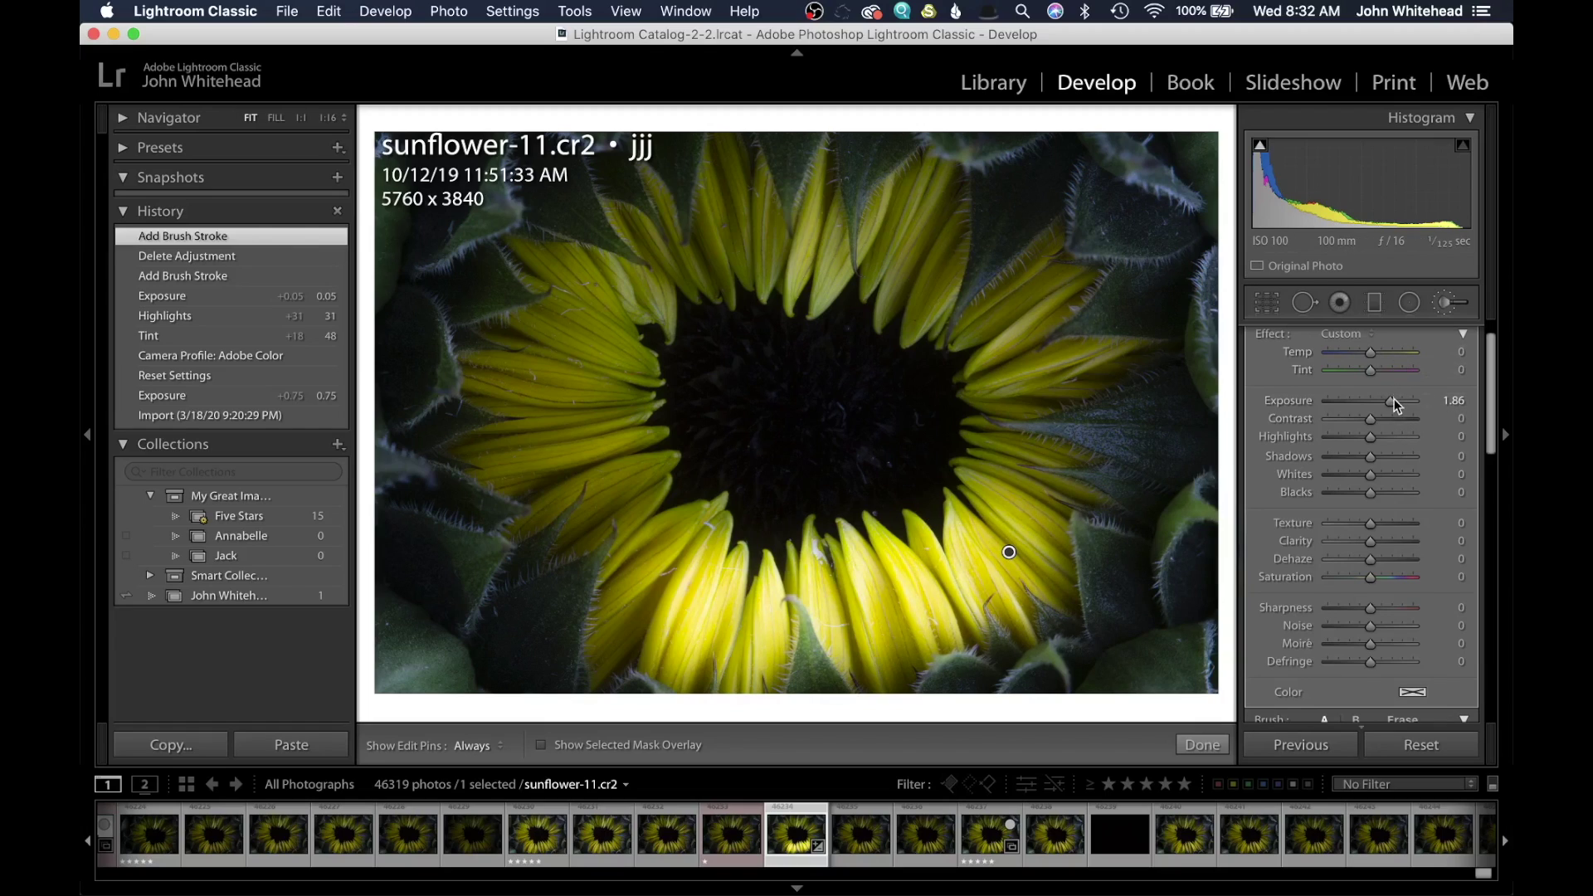
{"action": "left_click_drag", "start_coordinate": [1394, 402], "coordinate": [1381, 401]}
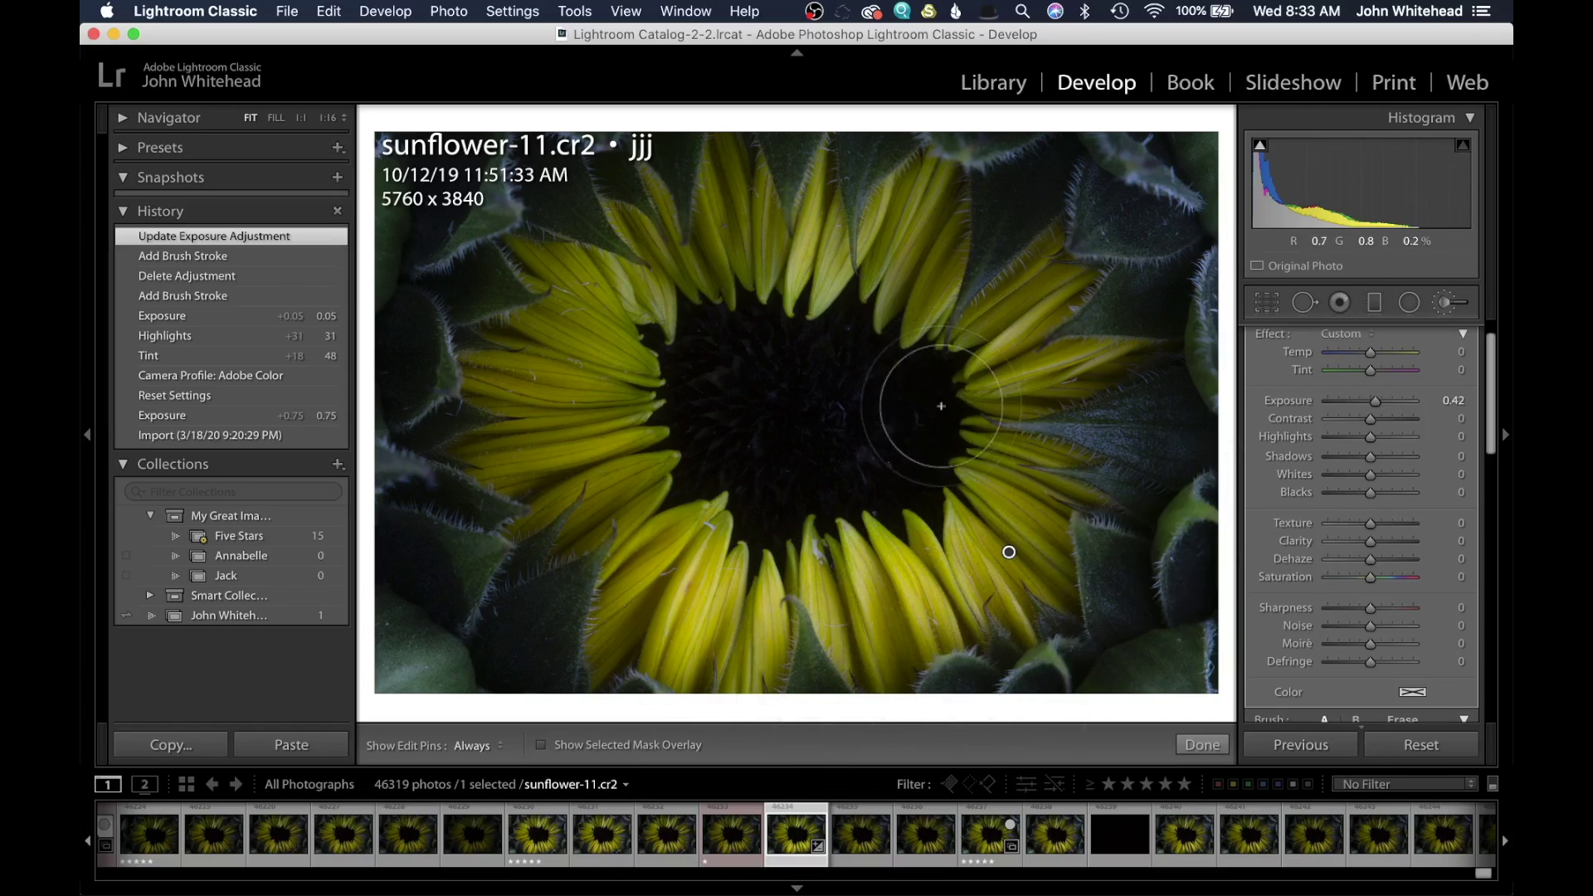
Extend the brush adjustment over the lower-left petals with the edit pin hidden, and show the pin again.
{"action": "key", "text": "h"}
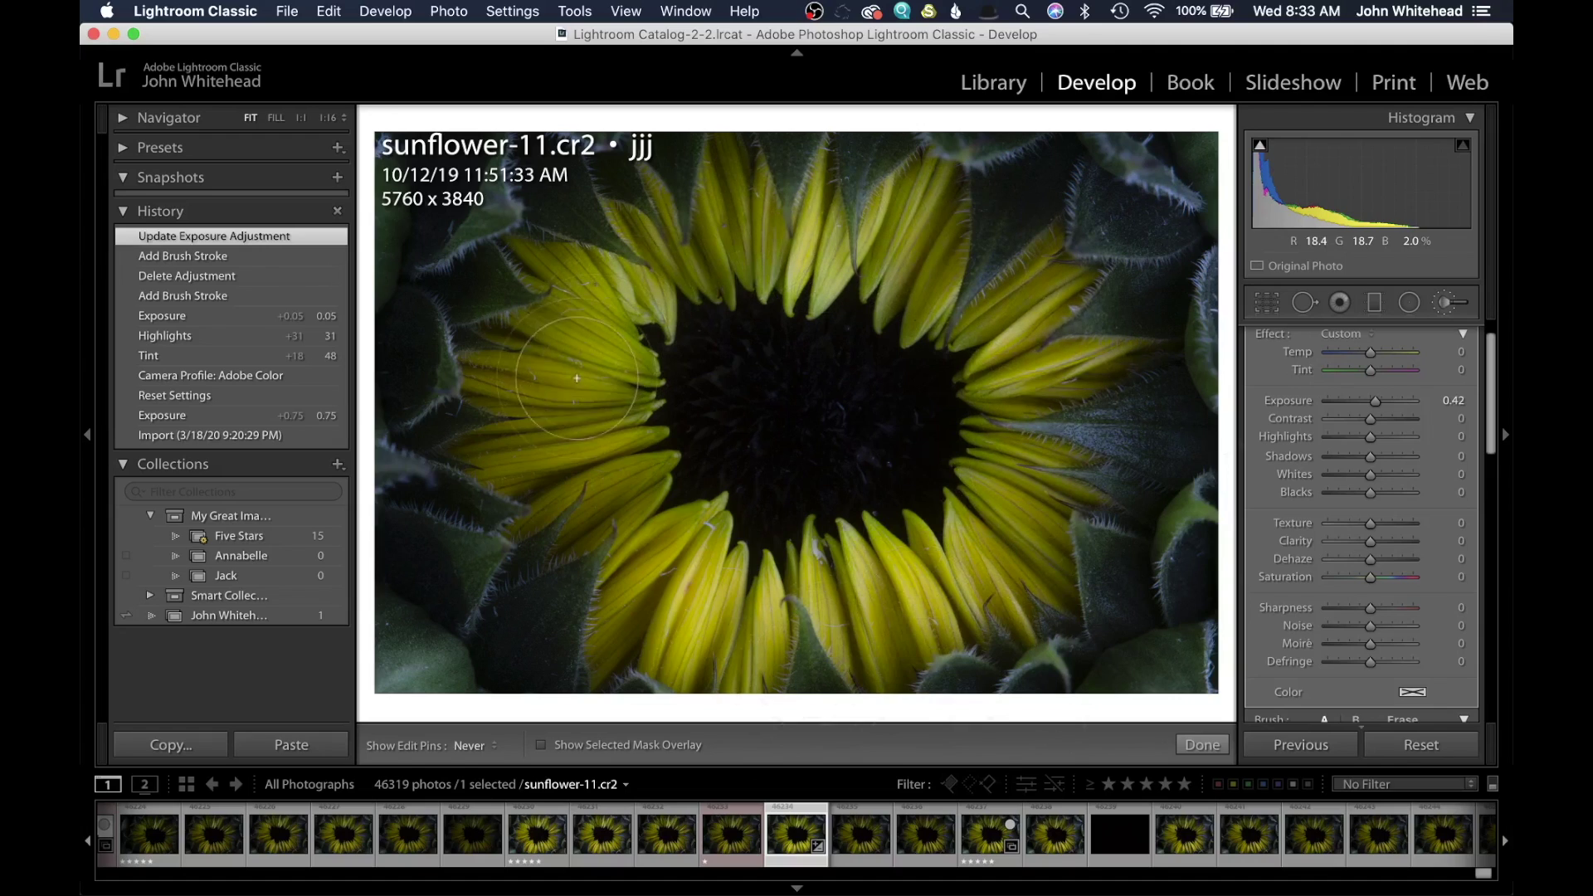
{"action": "left_click_drag", "start_coordinate": [641, 544], "coordinate": [747, 606]}
{"action": "key", "text": "h"}
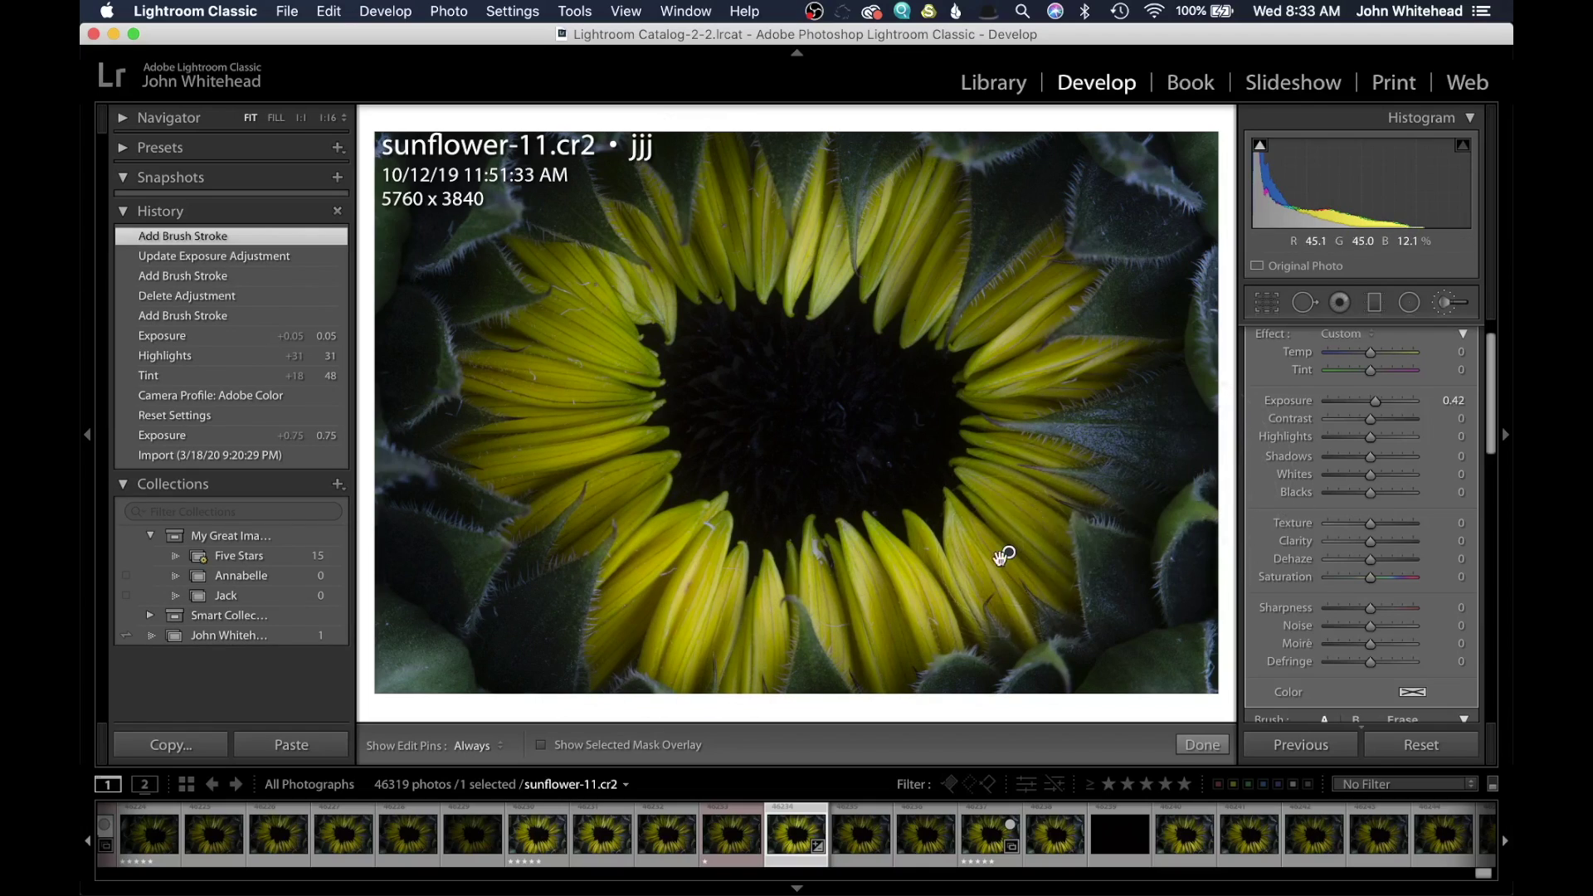
{"action": "mouse_move", "coordinate": [1011, 556]}
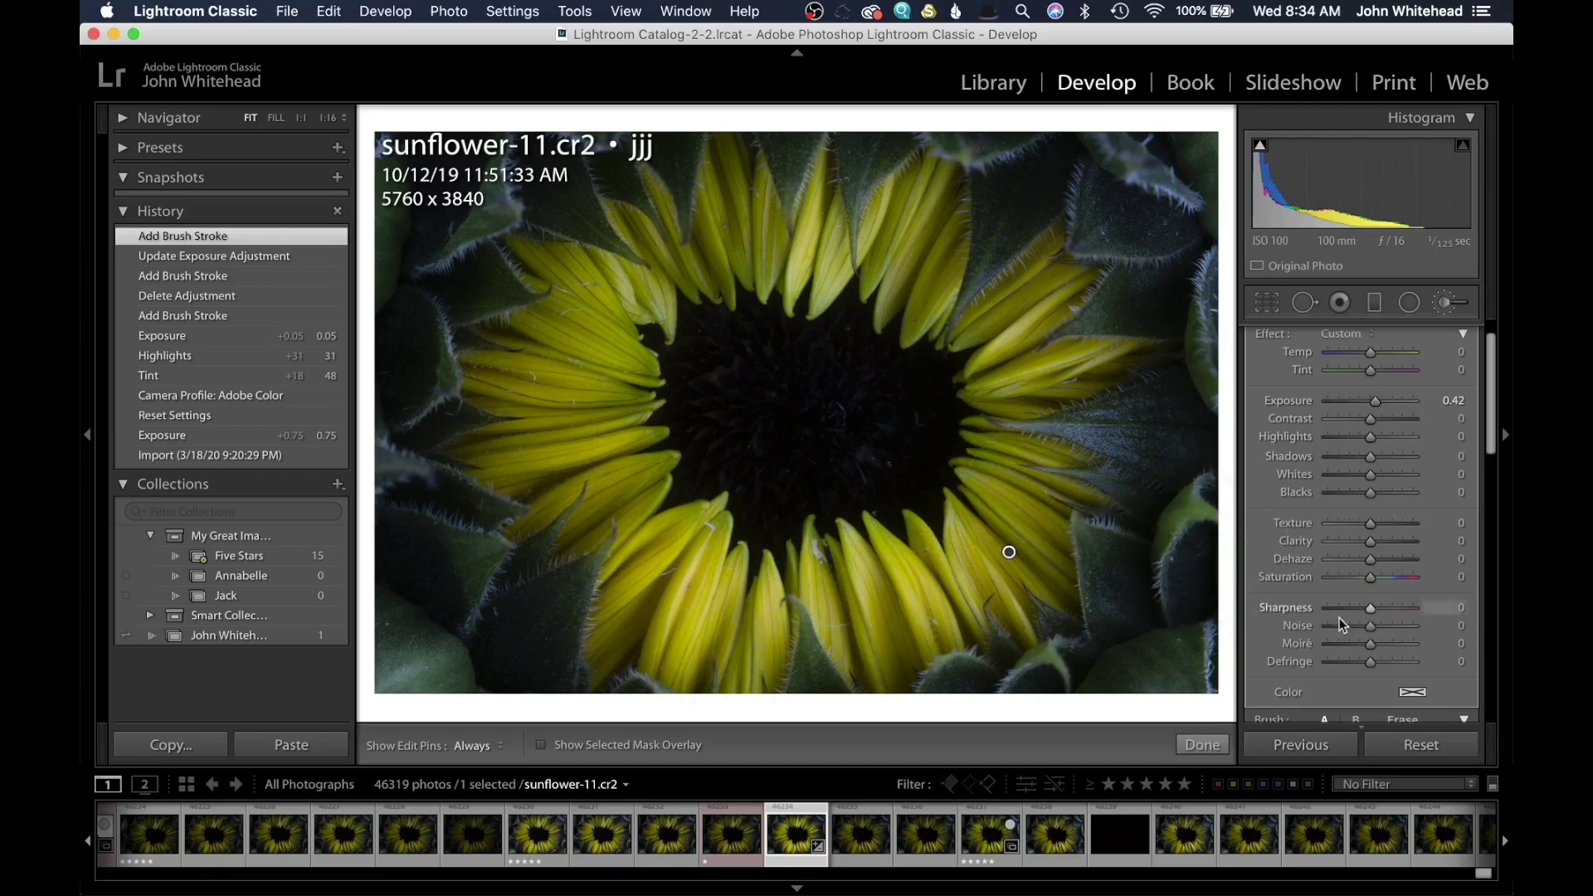
Set the brush feather to 0, start a new adjustment, and try a hard-edged stroke over the left petals, undoing it.
{"action": "scroll", "coordinate": [1474, 477], "scroll_direction": "down", "scroll_amount": 5}
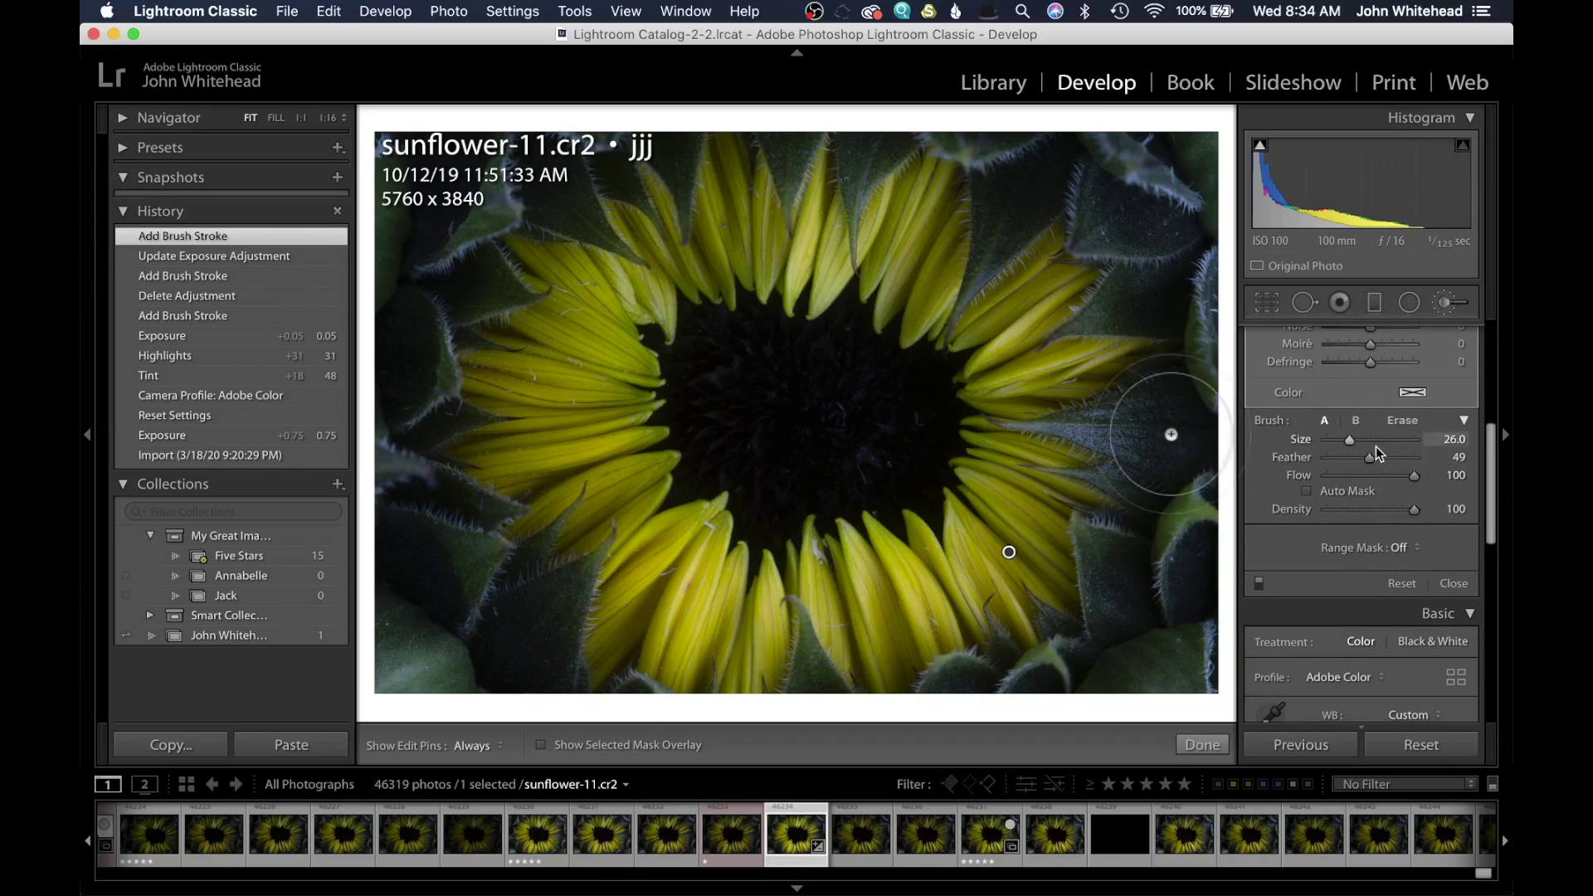
{"action": "left_click_drag", "start_coordinate": [1371, 456], "coordinate": [1261, 459]}
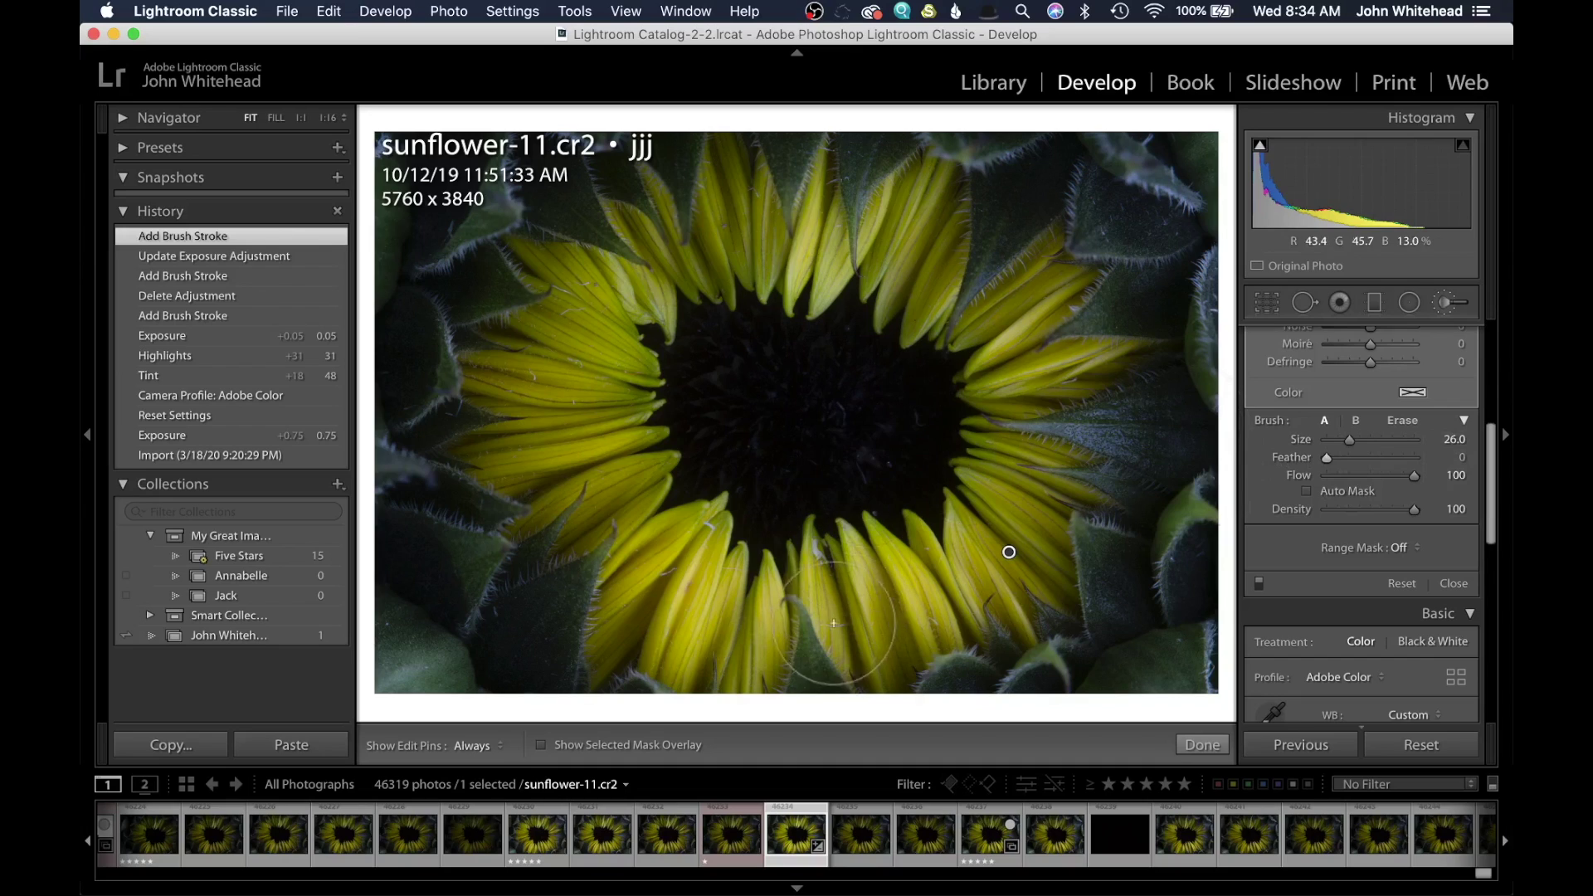
{"action": "key", "text": "super+z"}
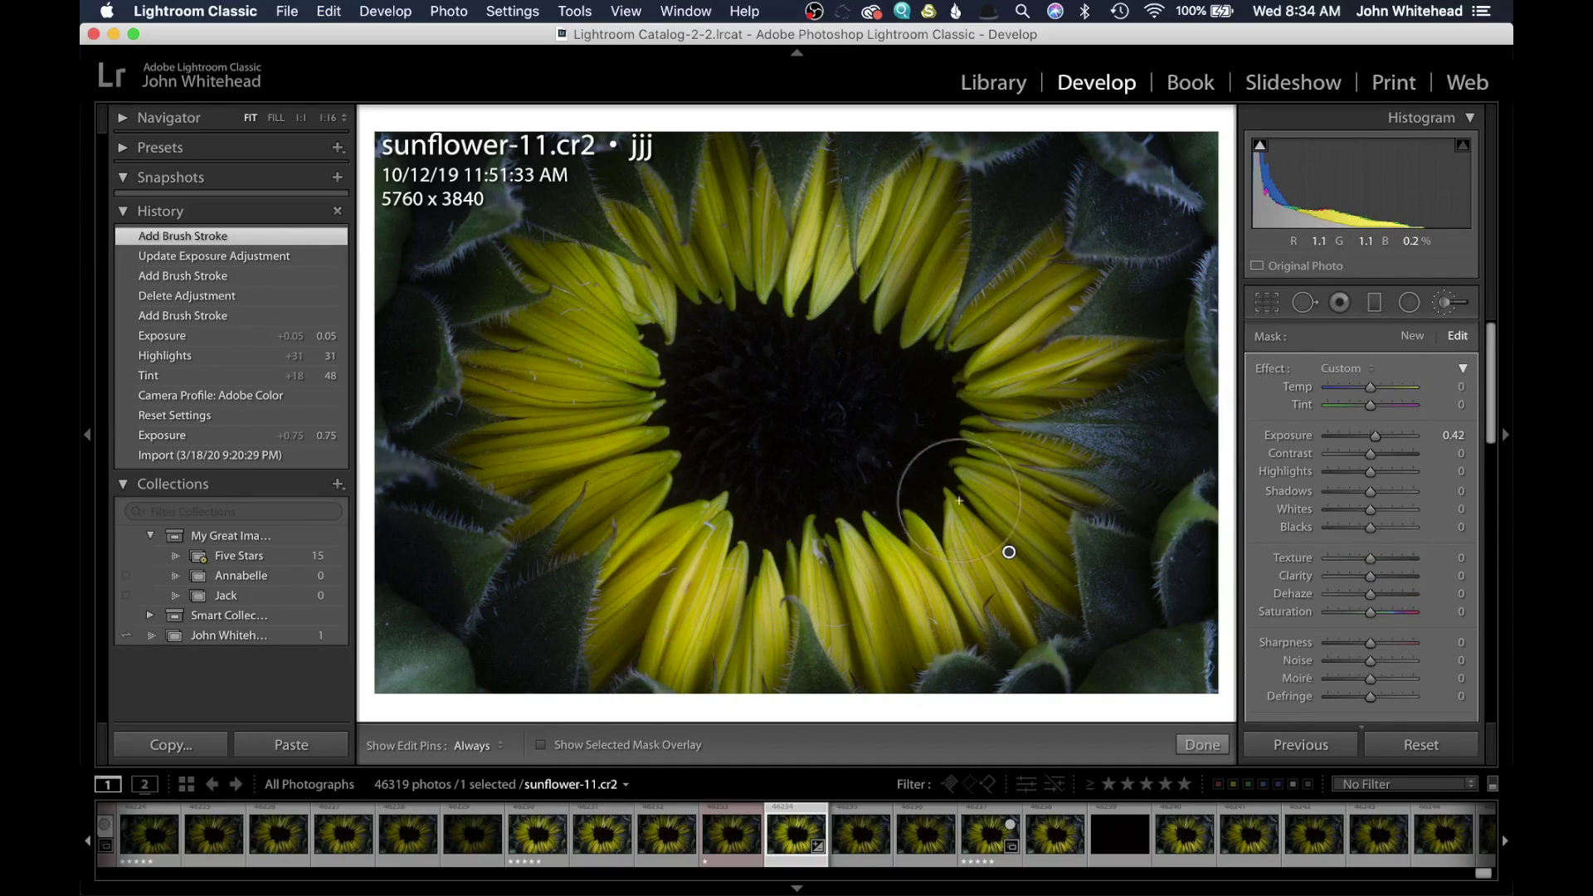
{"action": "left_click", "coordinate": [1413, 339]}
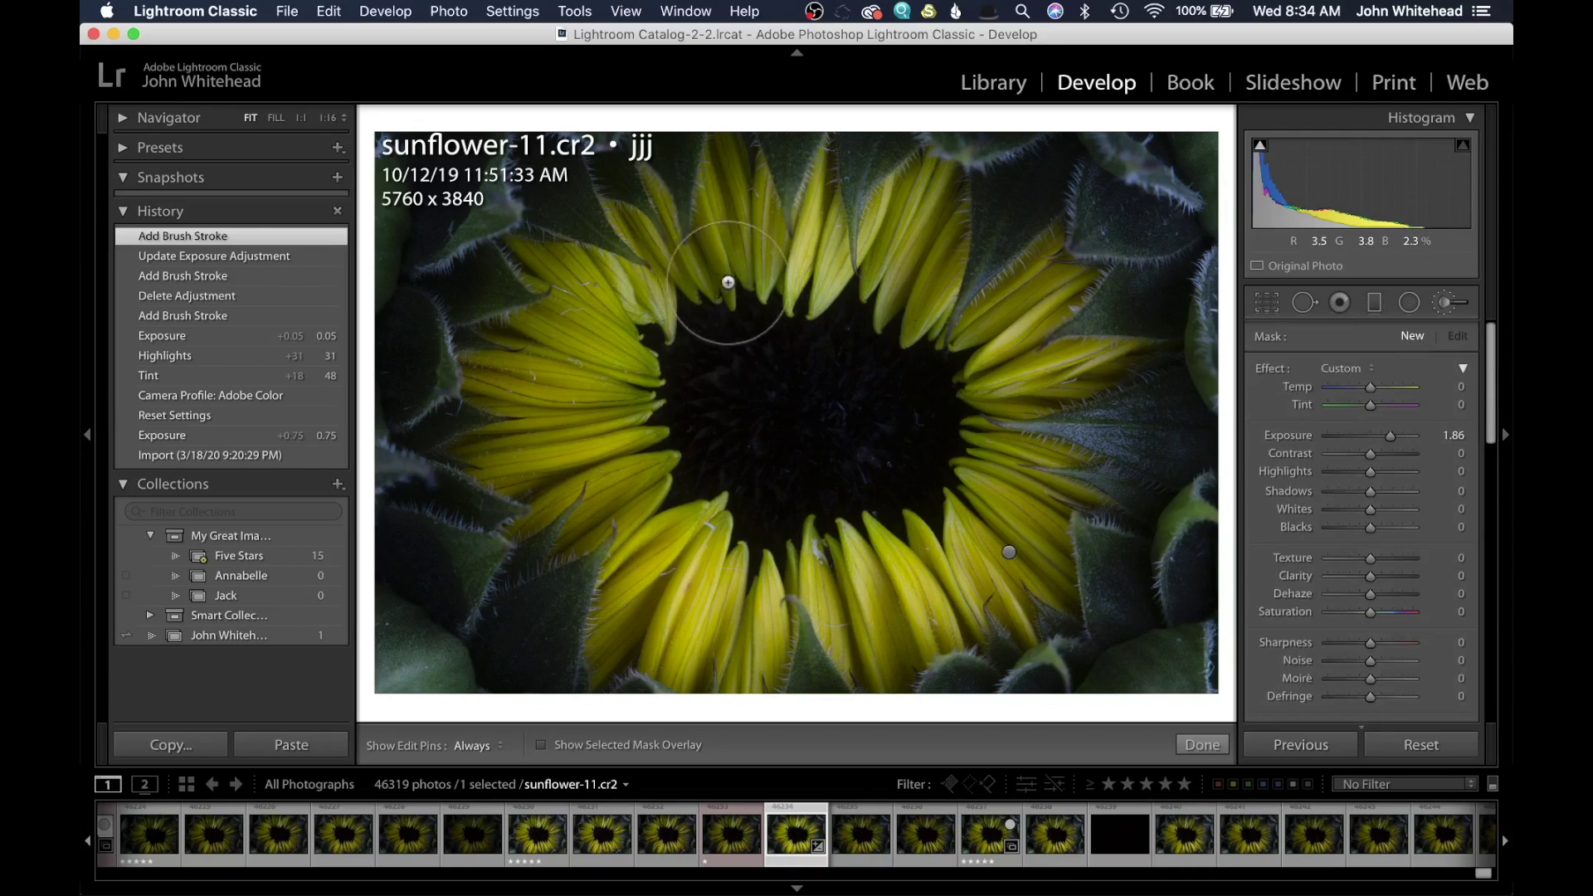
{"action": "scroll", "coordinate": [598, 310], "scroll_direction": "down", "scroll_amount": 4}
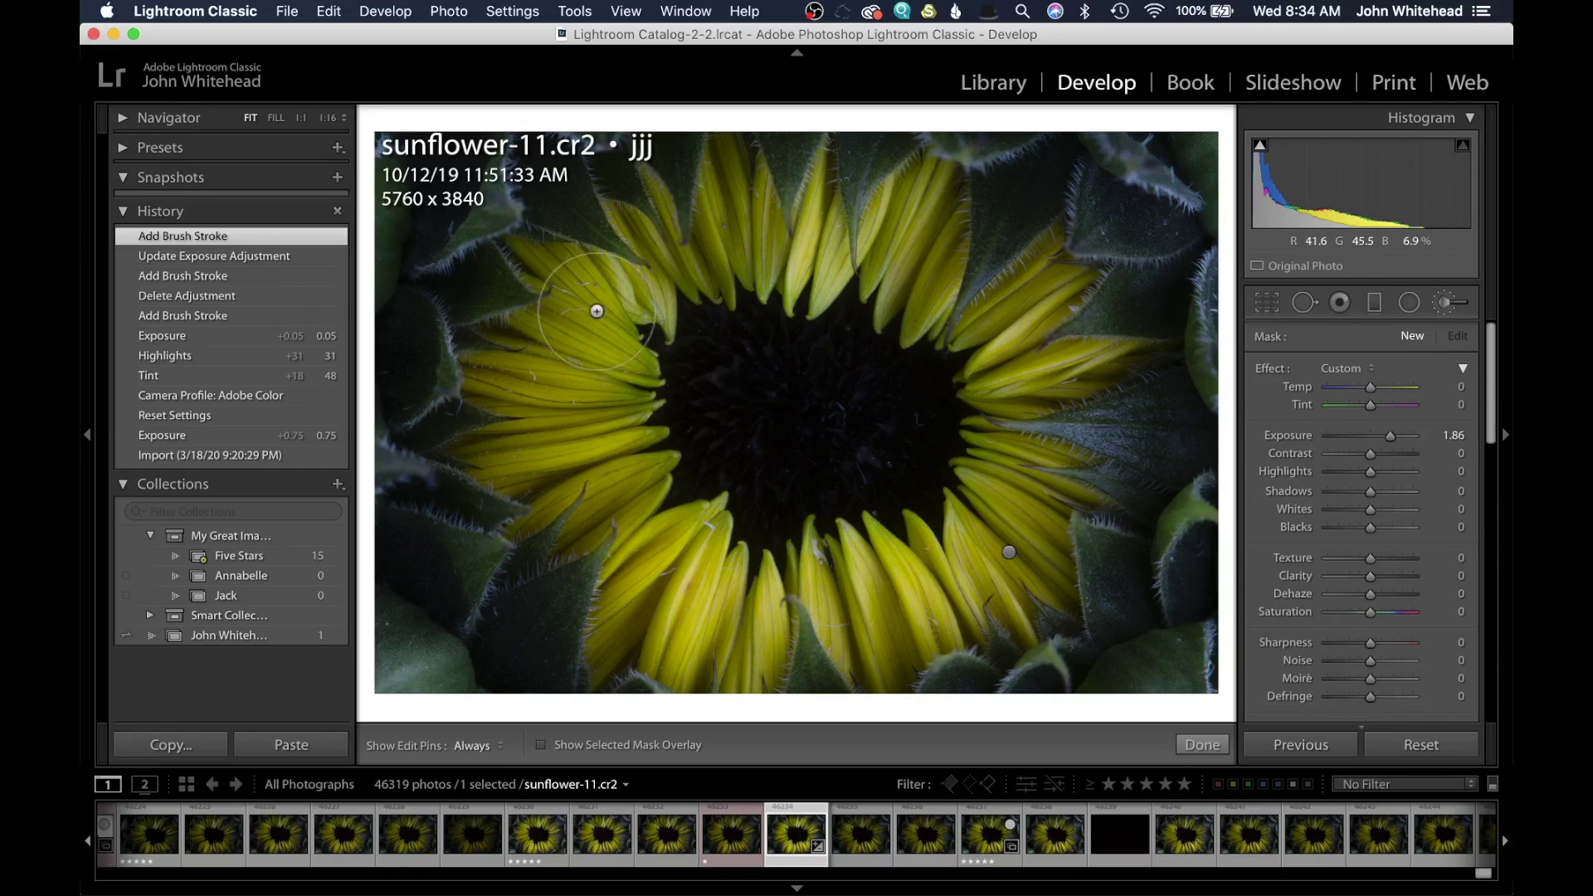
{"action": "left_click_drag", "start_coordinate": [597, 311], "coordinate": [577, 432]}
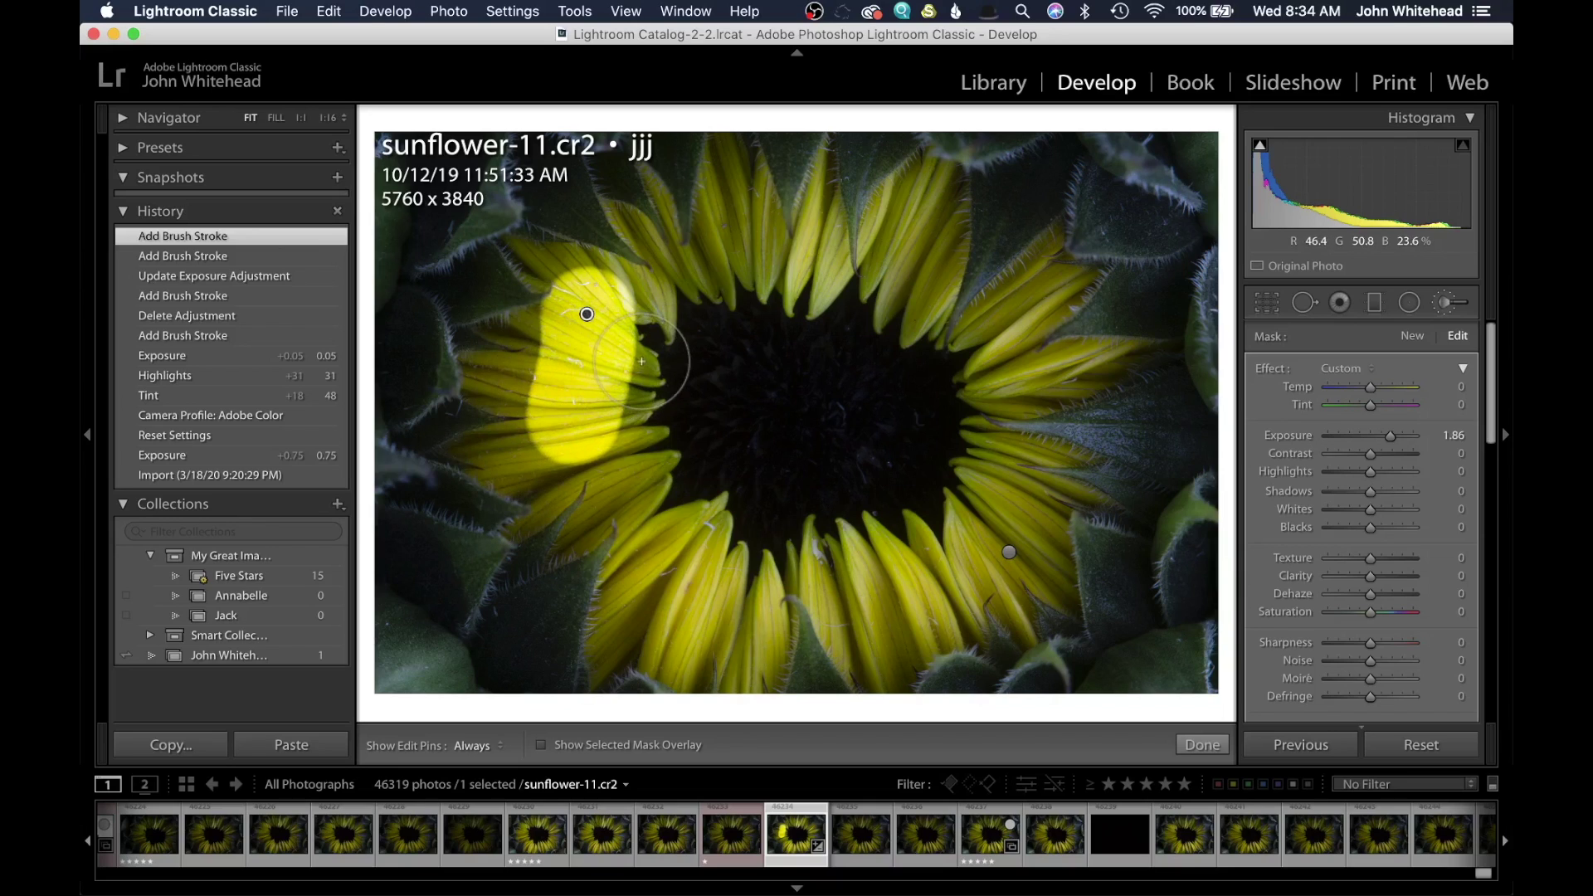
{"action": "key", "text": "cmd+z"}
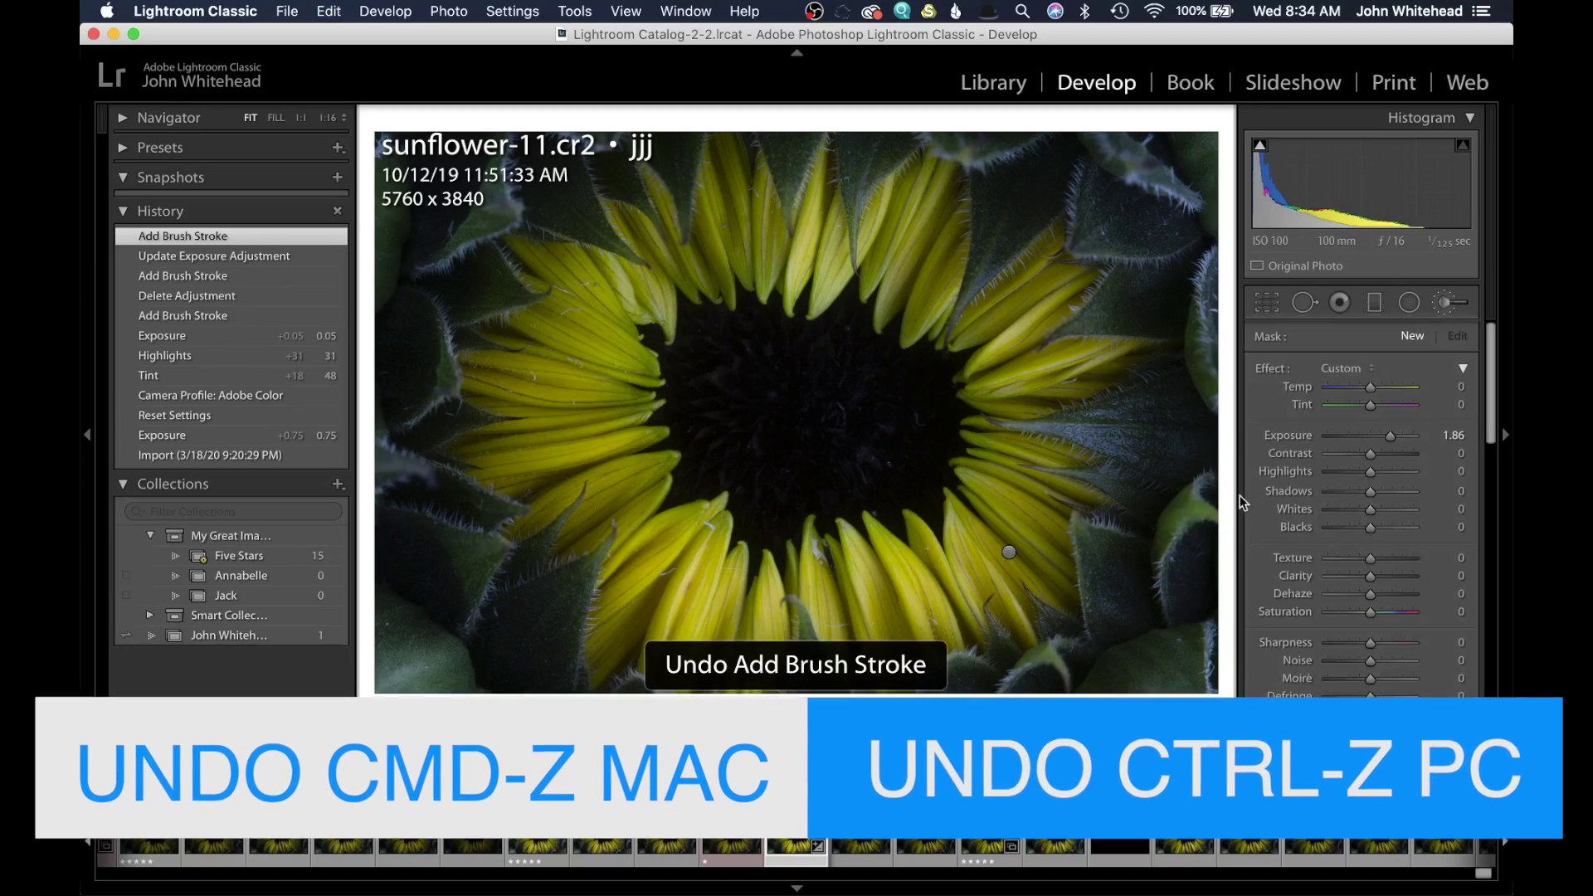
Set the brush feather to 57 and paint a soft-edged brightening stroke over the left petals.
{"action": "scroll", "coordinate": [1358, 576], "scroll_direction": "down", "scroll_amount": 5}
{"action": "scroll", "coordinate": [1359, 556], "scroll_direction": "up", "scroll_amount": 2}
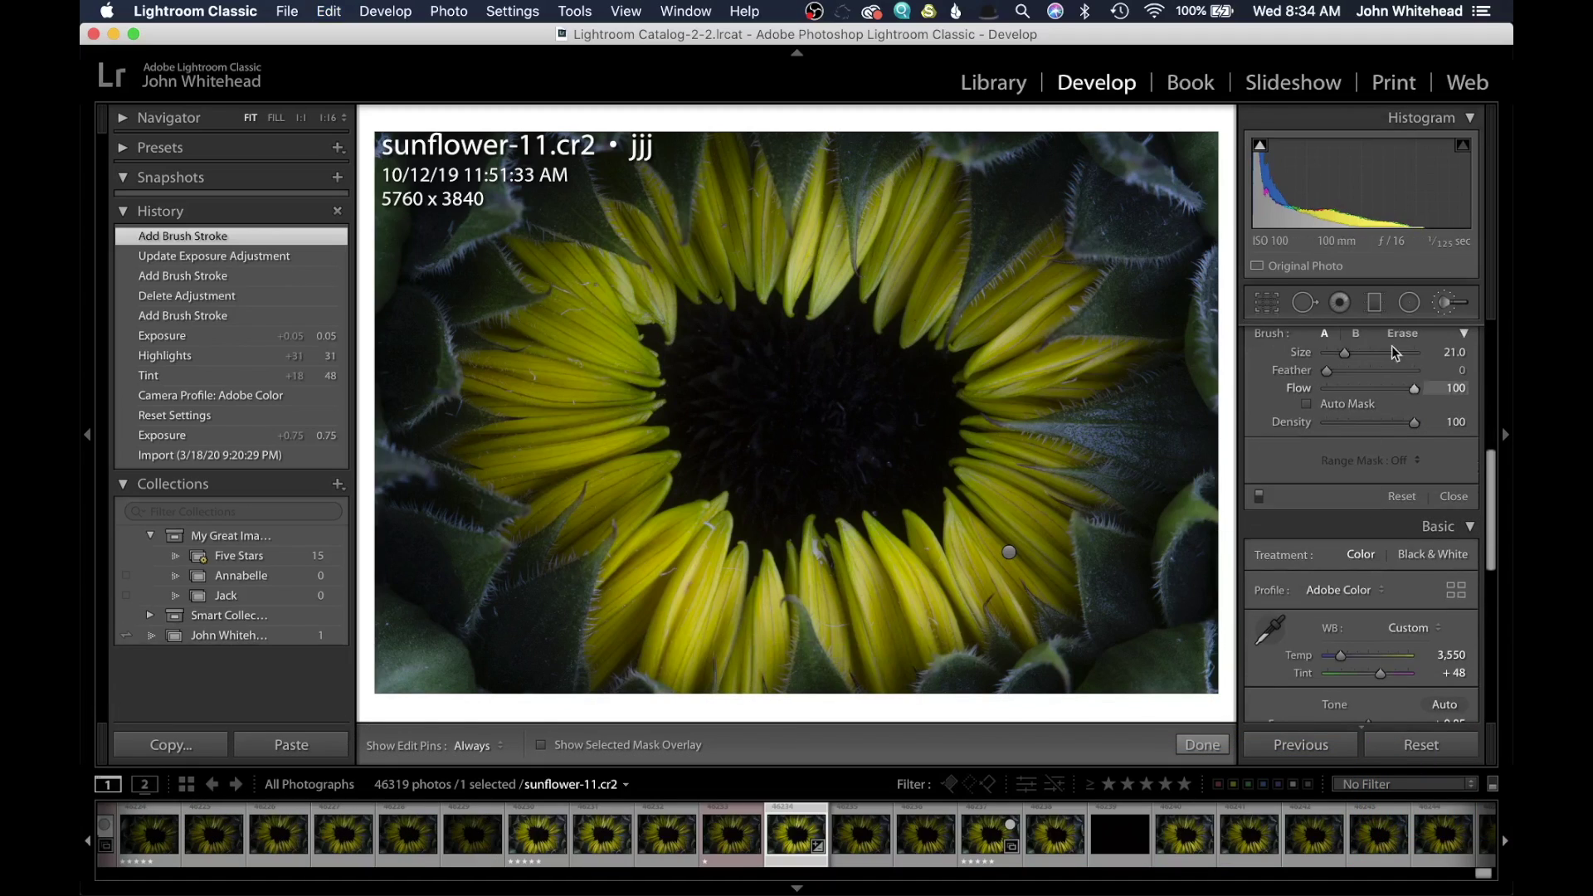
{"action": "left_click", "coordinate": [1376, 371]}
{"action": "left_click_drag", "start_coordinate": [580, 357], "coordinate": [569, 460]}
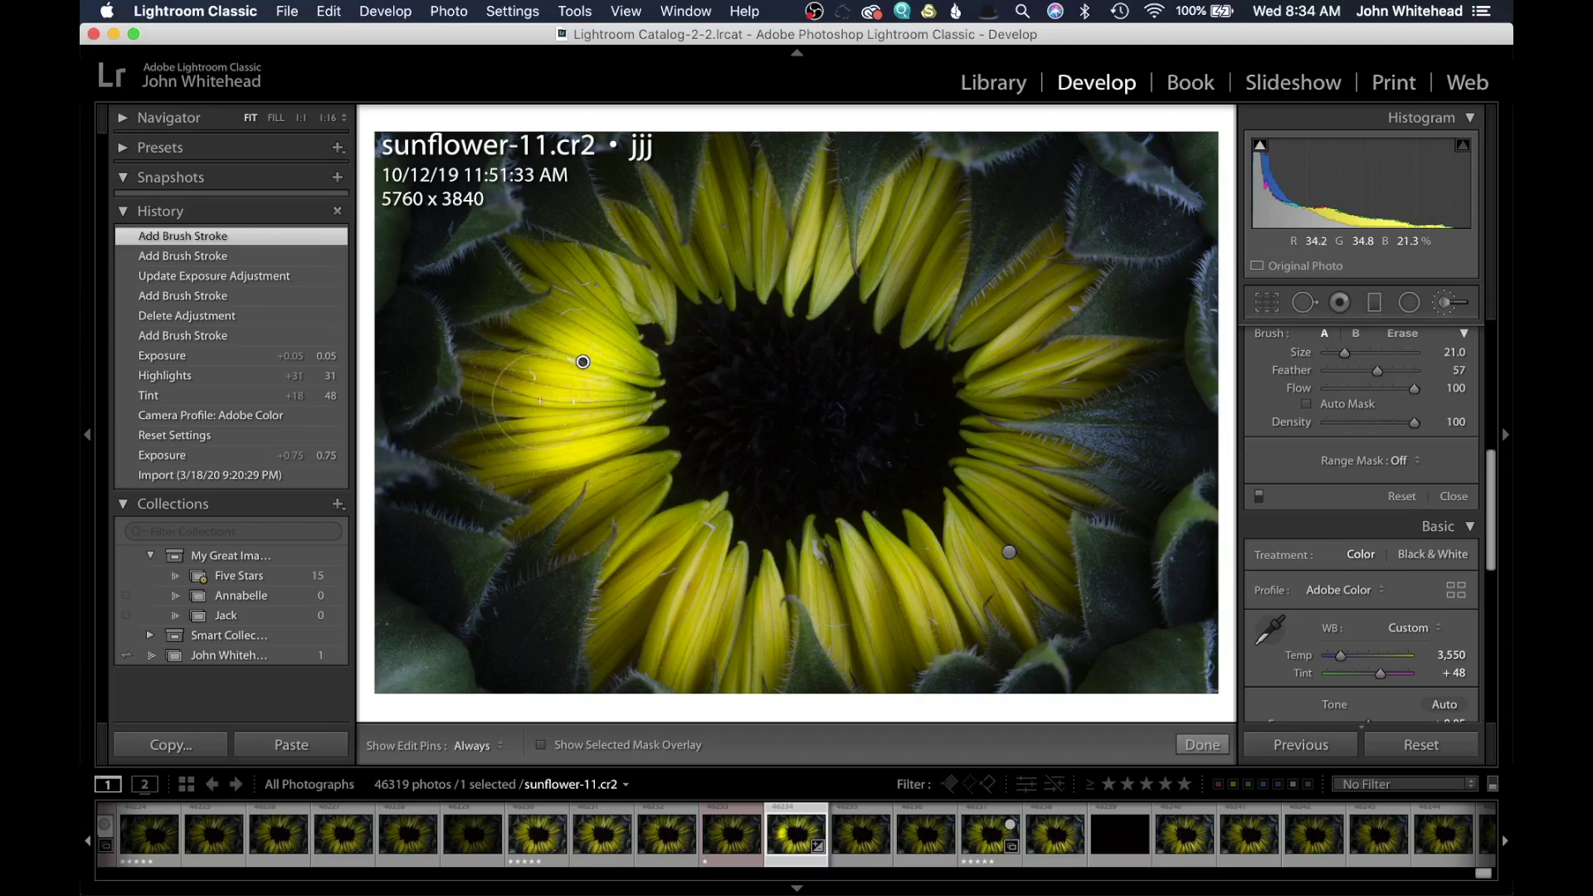
Extend the new adjustment across the lower and right petals with the pin hidden, and set its exposure to 0.60.
{"action": "key", "text": "h"}
{"action": "mouse_move", "coordinate": [583, 362]}
{"action": "left_mouse_down"}
{"action": "mouse_move", "coordinate": [498, 374]}
{"action": "mouse_move", "coordinate": [481, 398]}
{"action": "mouse_move", "coordinate": [531, 473]}
{"action": "mouse_move", "coordinate": [624, 455]}
{"action": "mouse_move", "coordinate": [647, 580]}
{"action": "mouse_move", "coordinate": [714, 606]}
{"action": "mouse_move", "coordinate": [780, 564]}
{"action": "mouse_move", "coordinate": [931, 587]}
{"action": "mouse_move", "coordinate": [1063, 432]}
{"action": "left_mouse_up"}
{"action": "key", "text": "h"}
{"action": "scroll", "coordinate": [1342, 432], "scroll_direction": "up", "scroll_amount": 5}
{"action": "left_click_drag", "start_coordinate": [1390, 439], "coordinate": [1376, 440]}
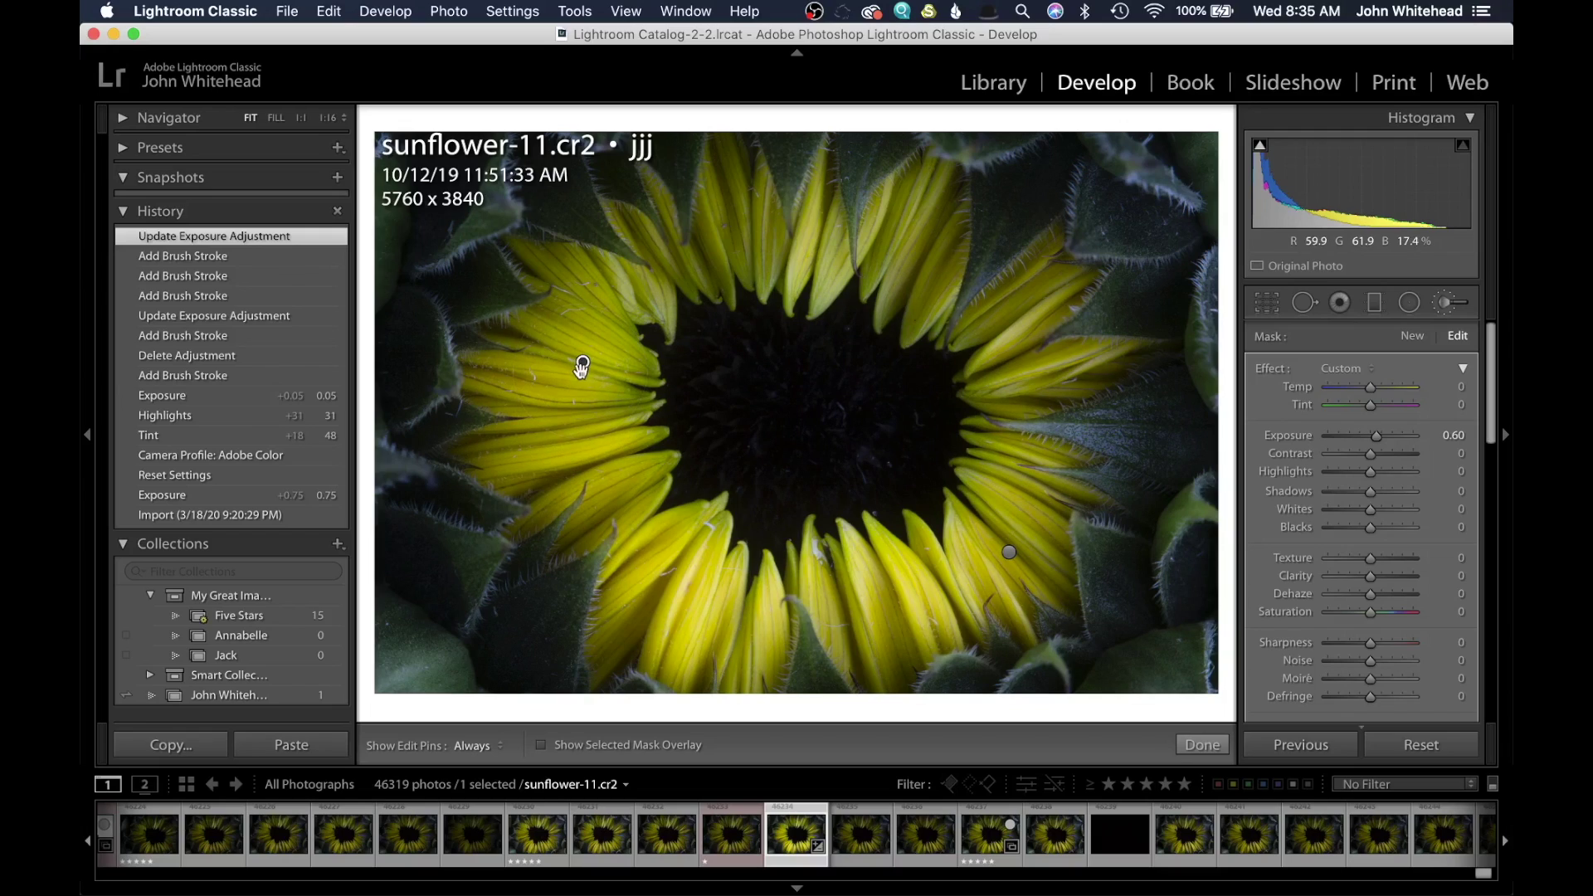
Check the mask overlay and erase the adjustment from the flower's dark centre using an eraser of size 20 and feather 21.
{"action": "mouse_move", "coordinate": [583, 366]}
{"action": "key", "text": "o"}
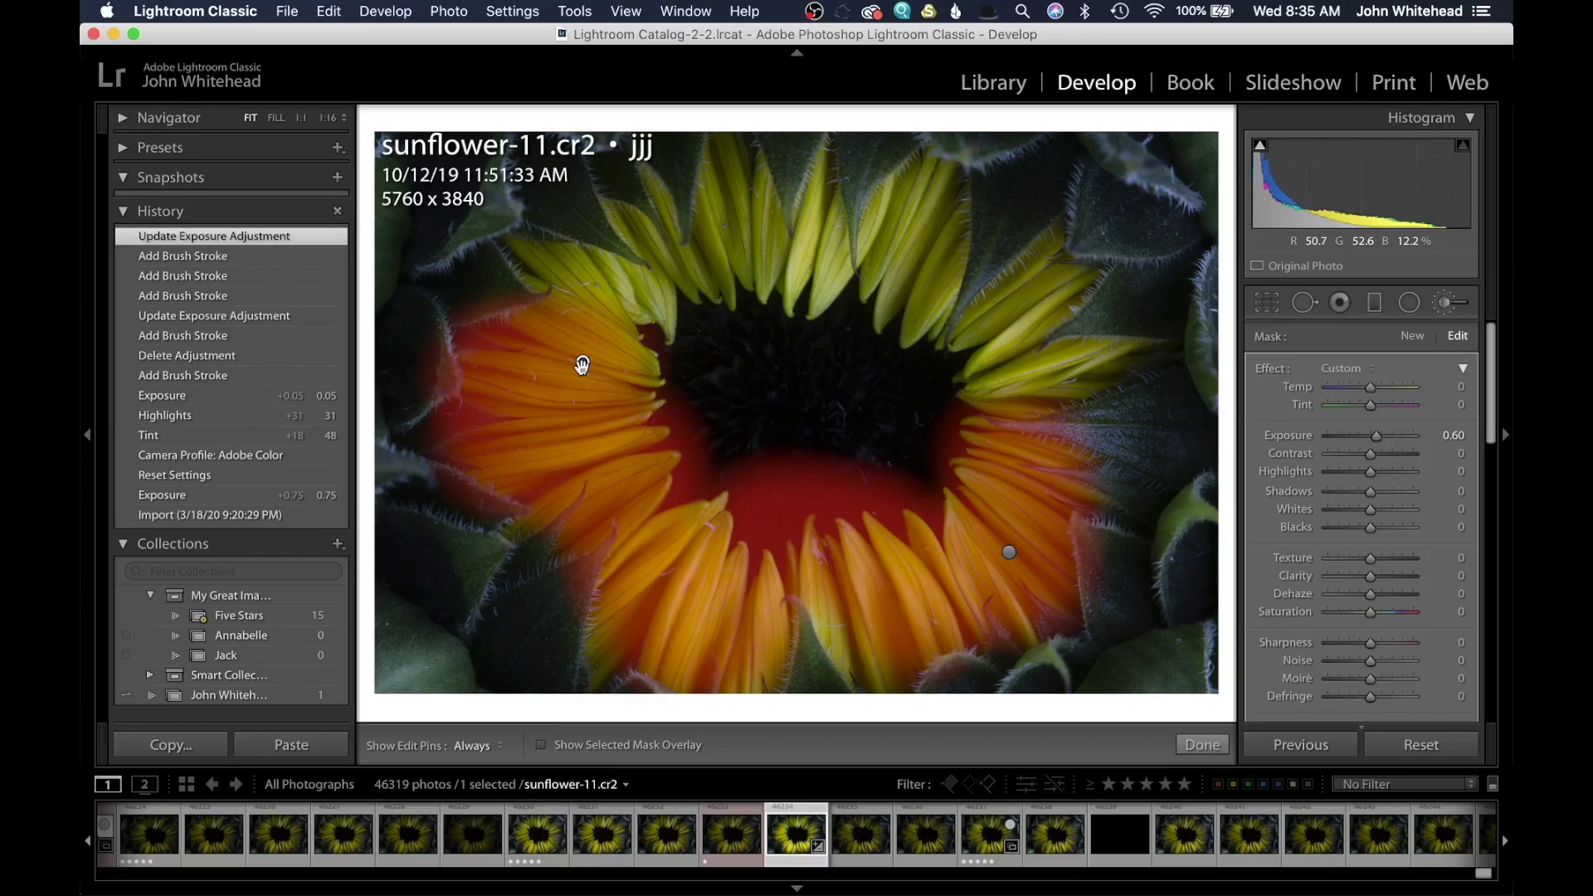
{"action": "scroll", "coordinate": [1348, 514], "scroll_direction": "down", "scroll_amount": 5}
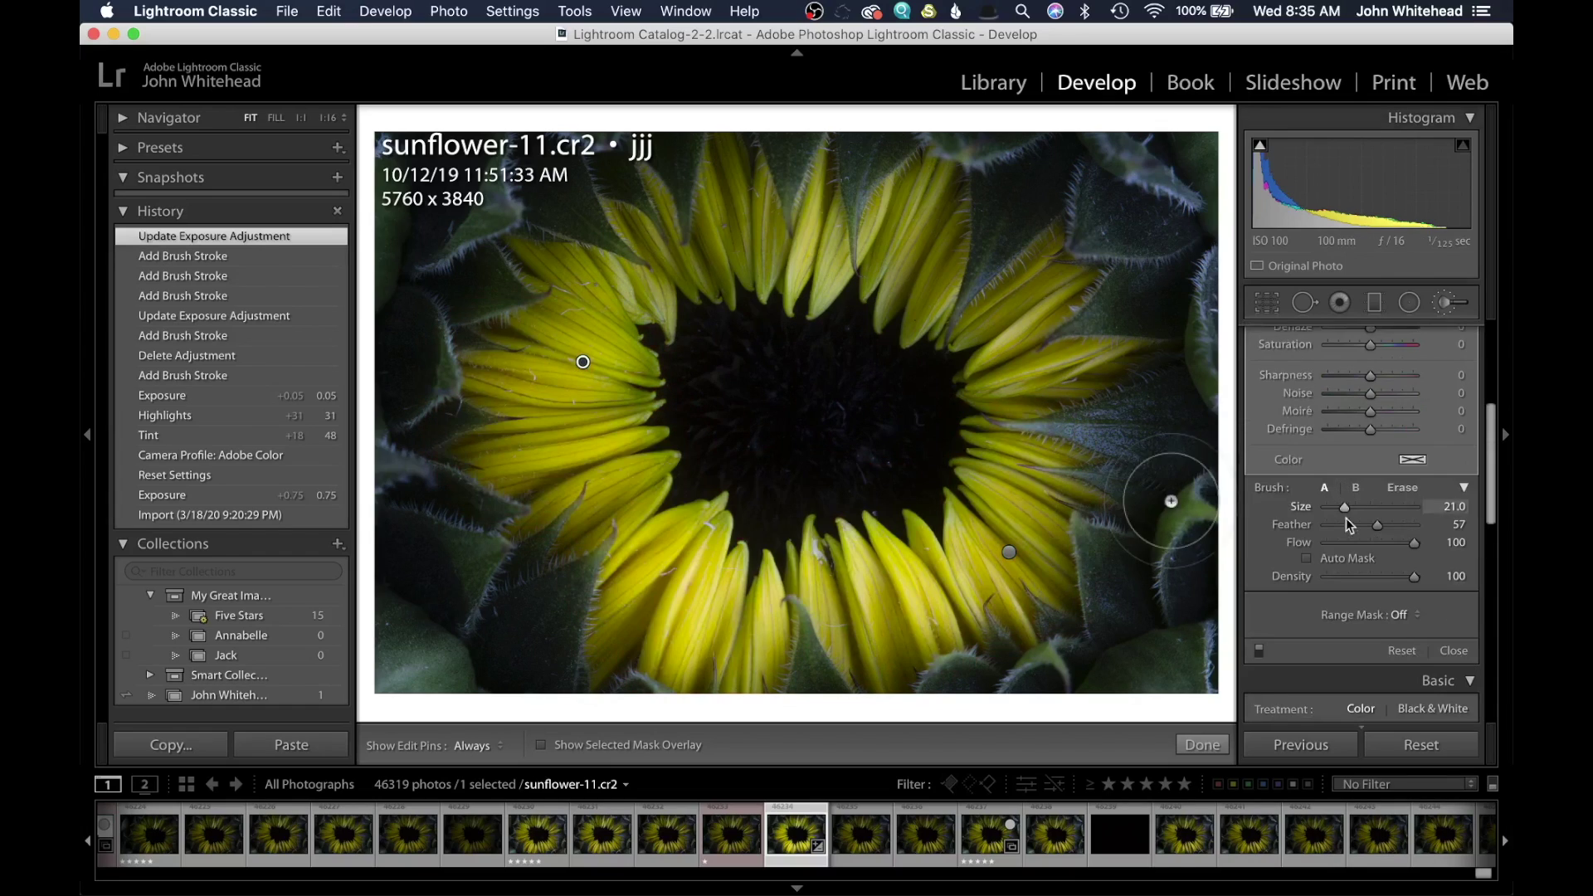
{"action": "left_click", "coordinate": [1410, 491]}
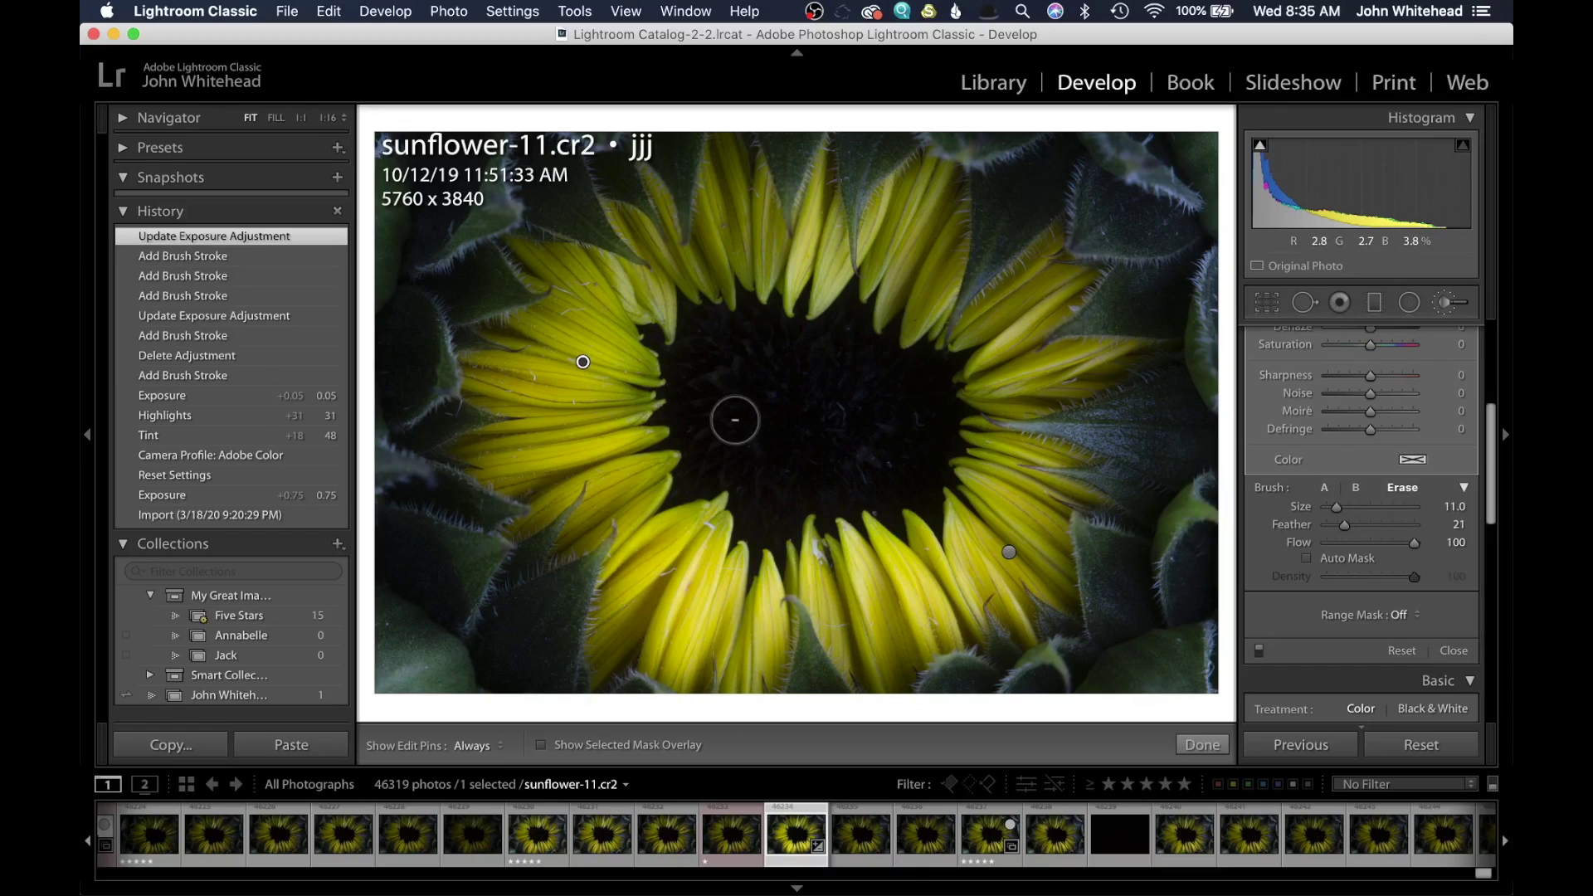
{"action": "scroll", "coordinate": [735, 420], "scroll_direction": "up", "scroll_amount": 5}
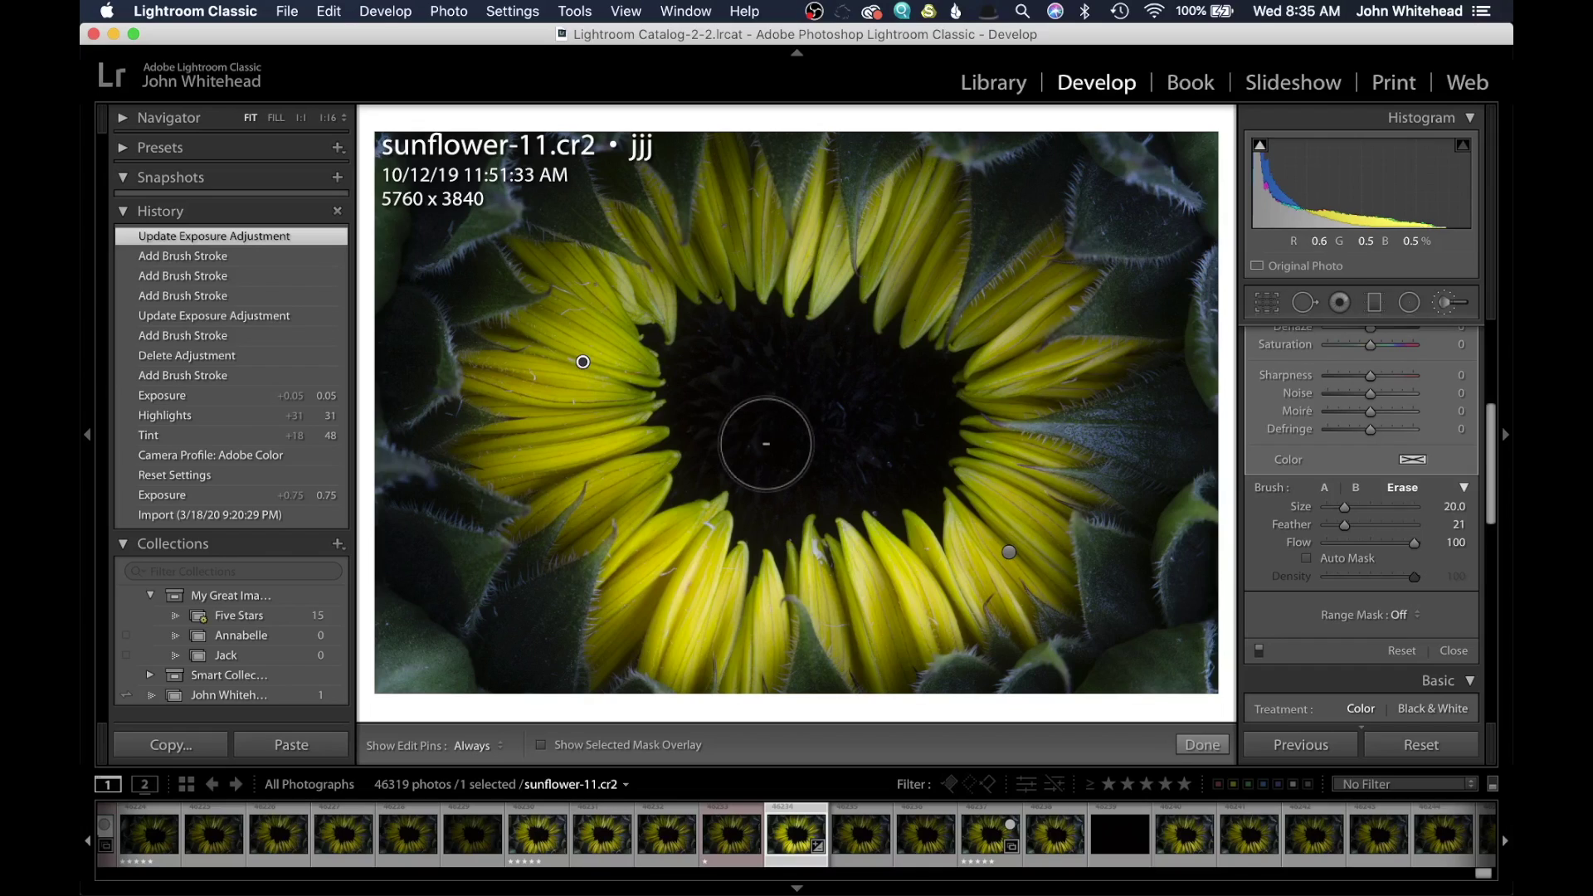
{"action": "key", "text": "h"}
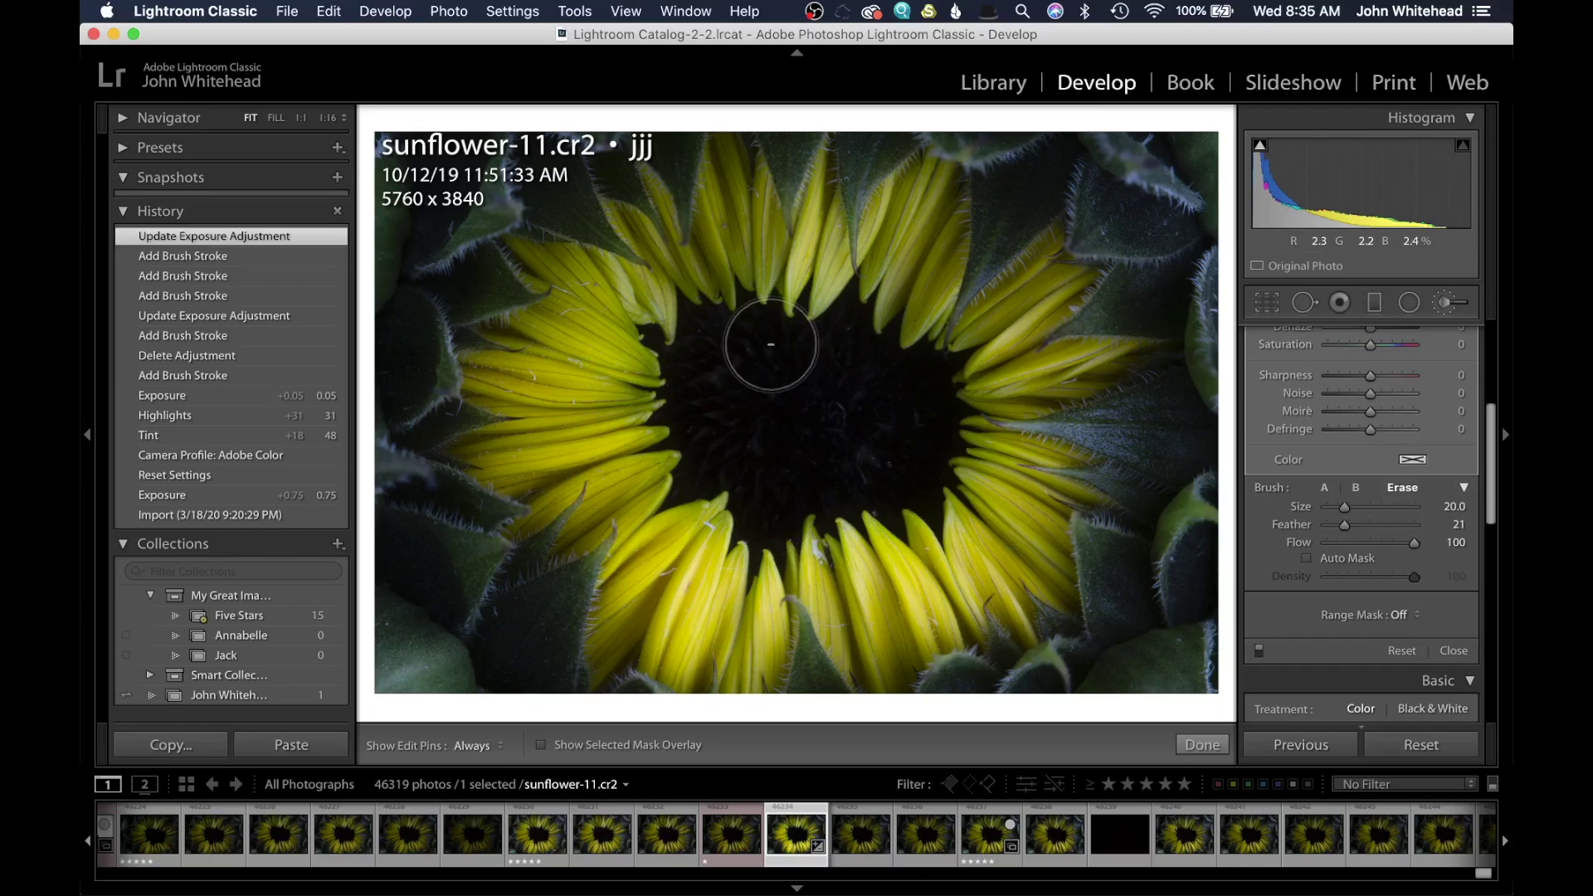
{"action": "left_click_drag", "start_coordinate": [757, 345], "coordinate": [787, 376]}
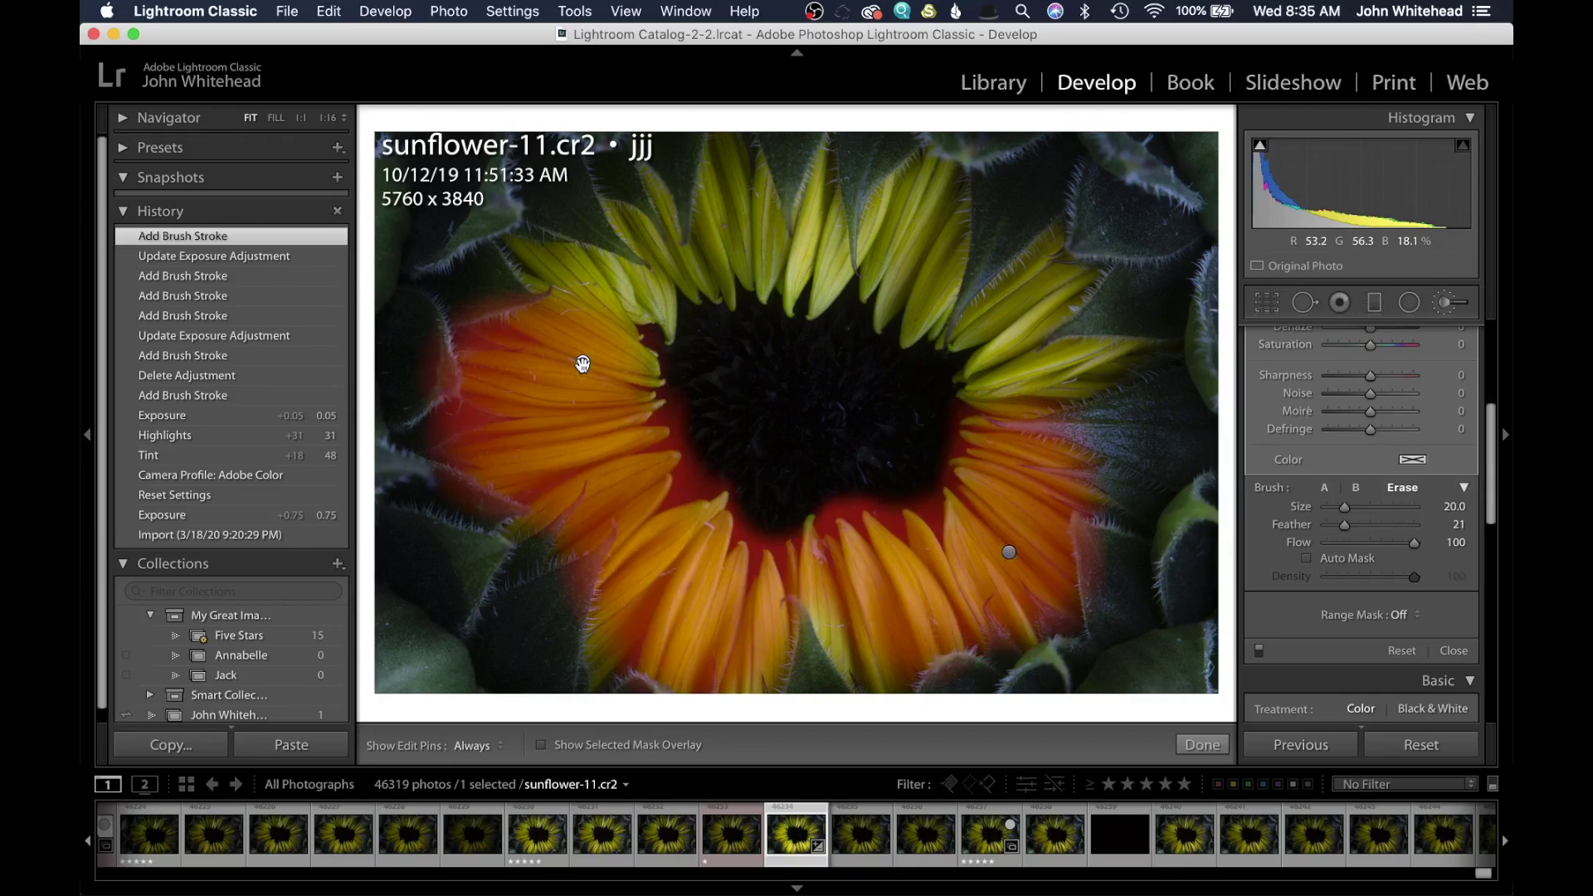
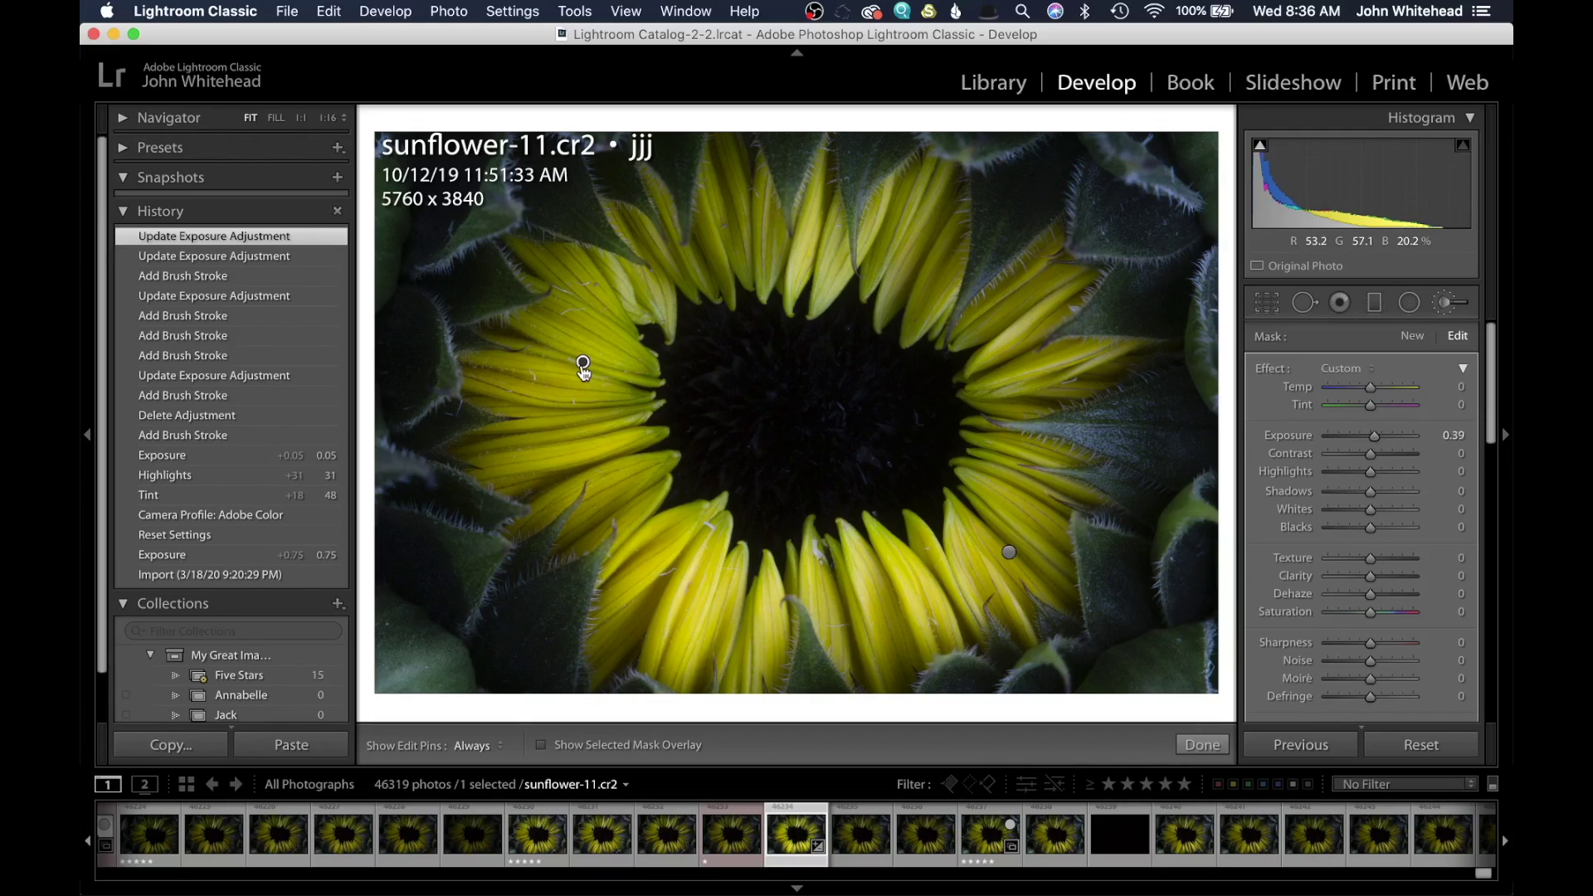
Delete the brush adjustment pinned on the left petals and select the remaining one on the lower-right petals.
{"action": "mouse_move", "coordinate": [585, 365]}
{"action": "key", "text": "Delete"}
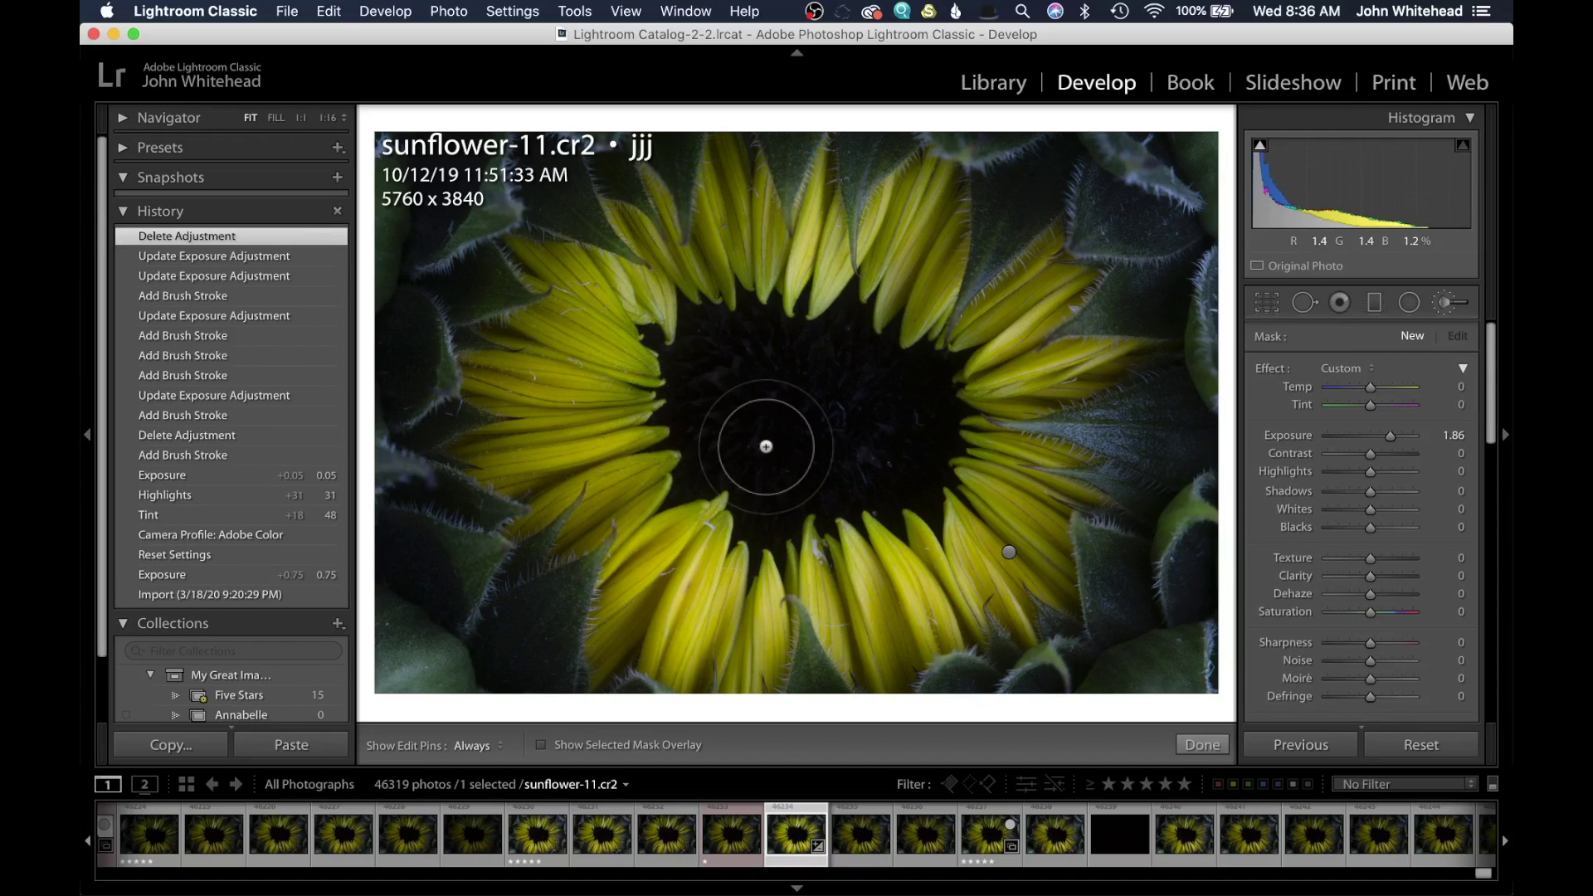
{"action": "left_click", "coordinate": [1009, 553]}
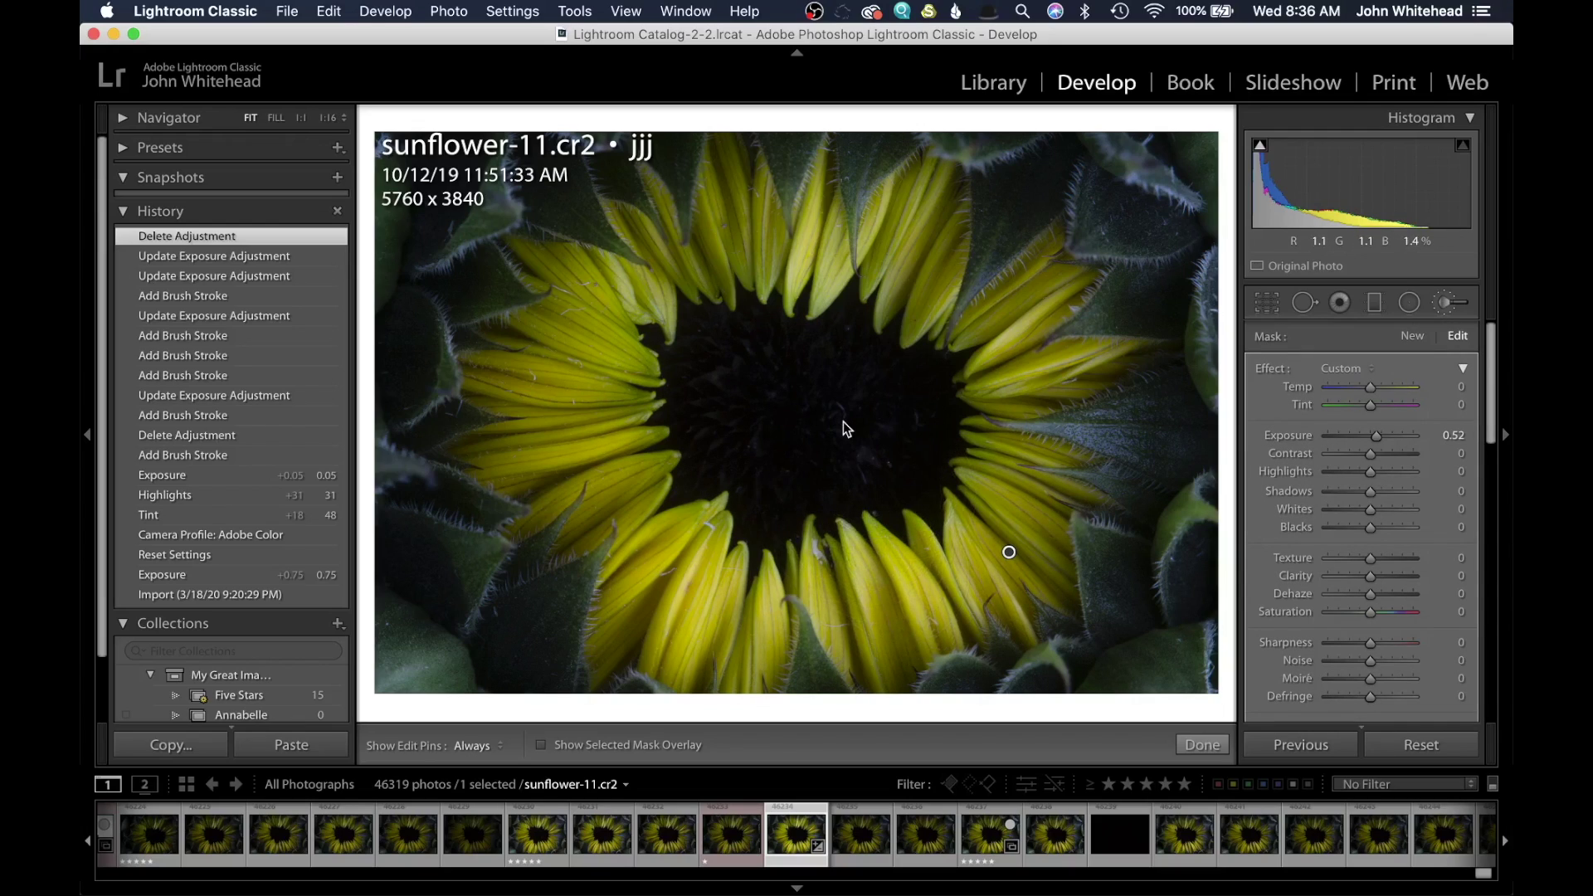
Switch the brush temporarily to Erase mode and examine the eraser's size and feather settings.
{"action": "scroll", "coordinate": [1371, 499], "scroll_direction": "down", "scroll_amount": 2}
{"action": "scroll", "coordinate": [1374, 503], "scroll_direction": "down", "scroll_amount": 4}
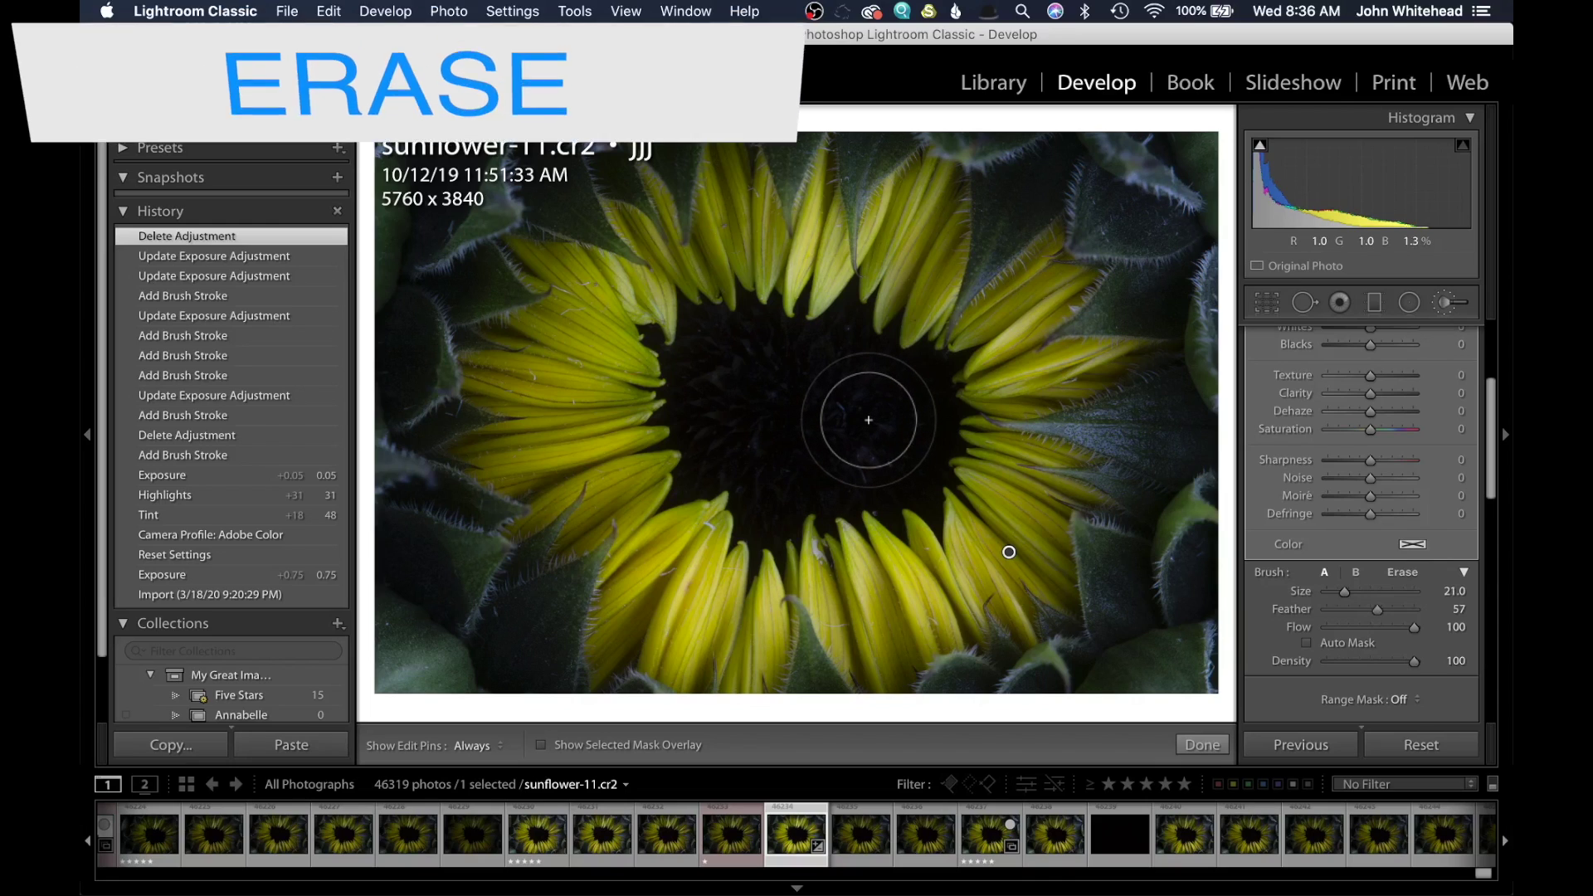
{"action": "key", "text": "alt"}
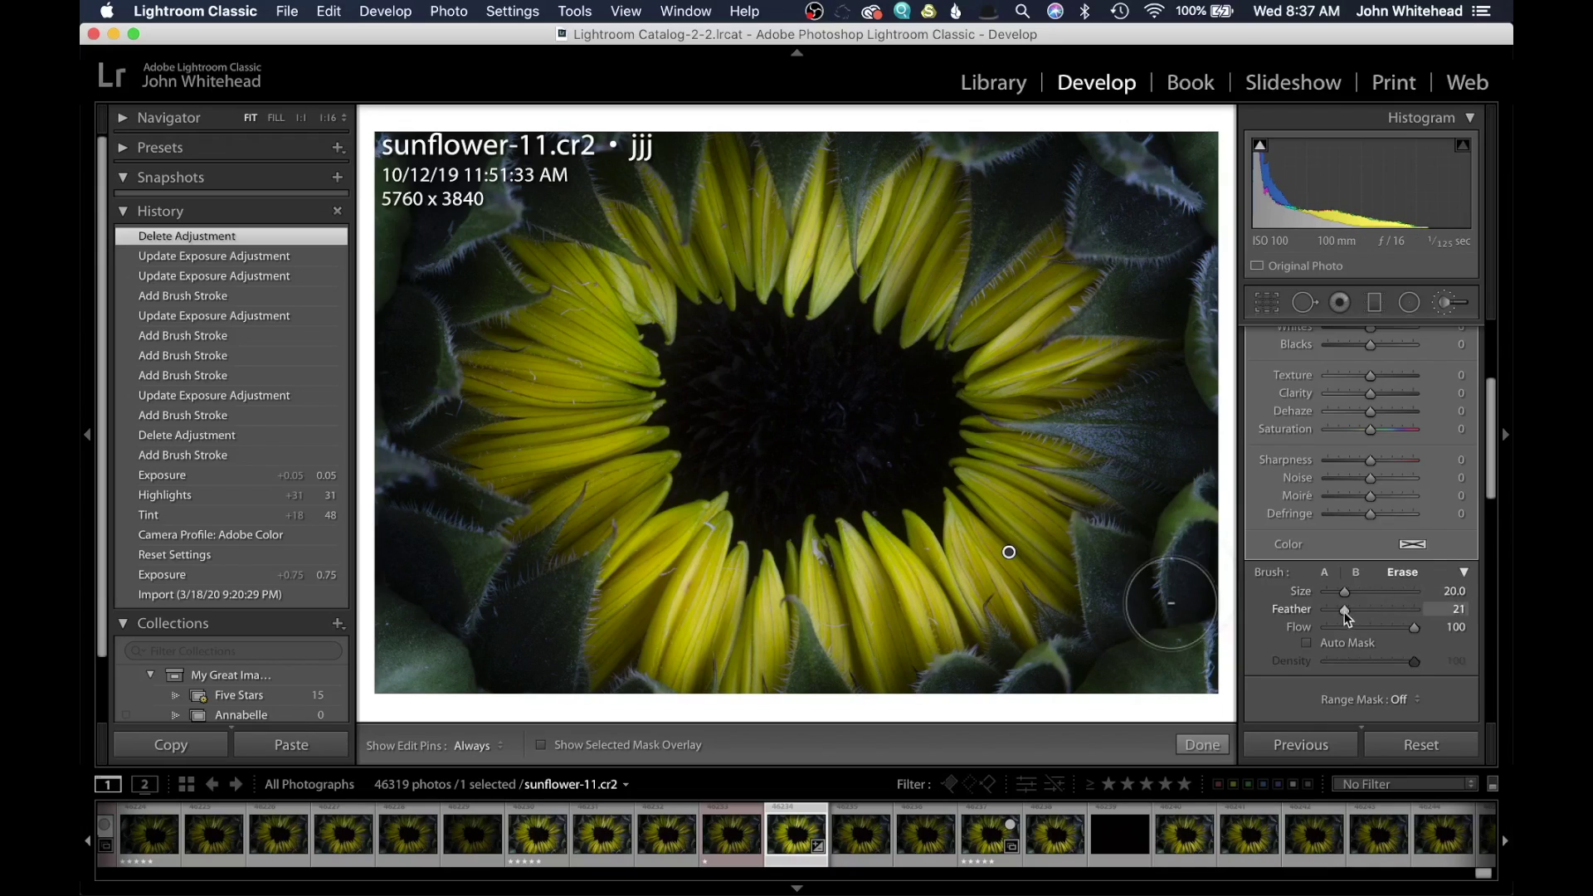
Set the eraser's feather to 47, hide the edit pins, and erase part of the adjustment on the lower-right petals.
{"action": "left_click_drag", "start_coordinate": [1366, 610], "coordinate": [1371, 609]}
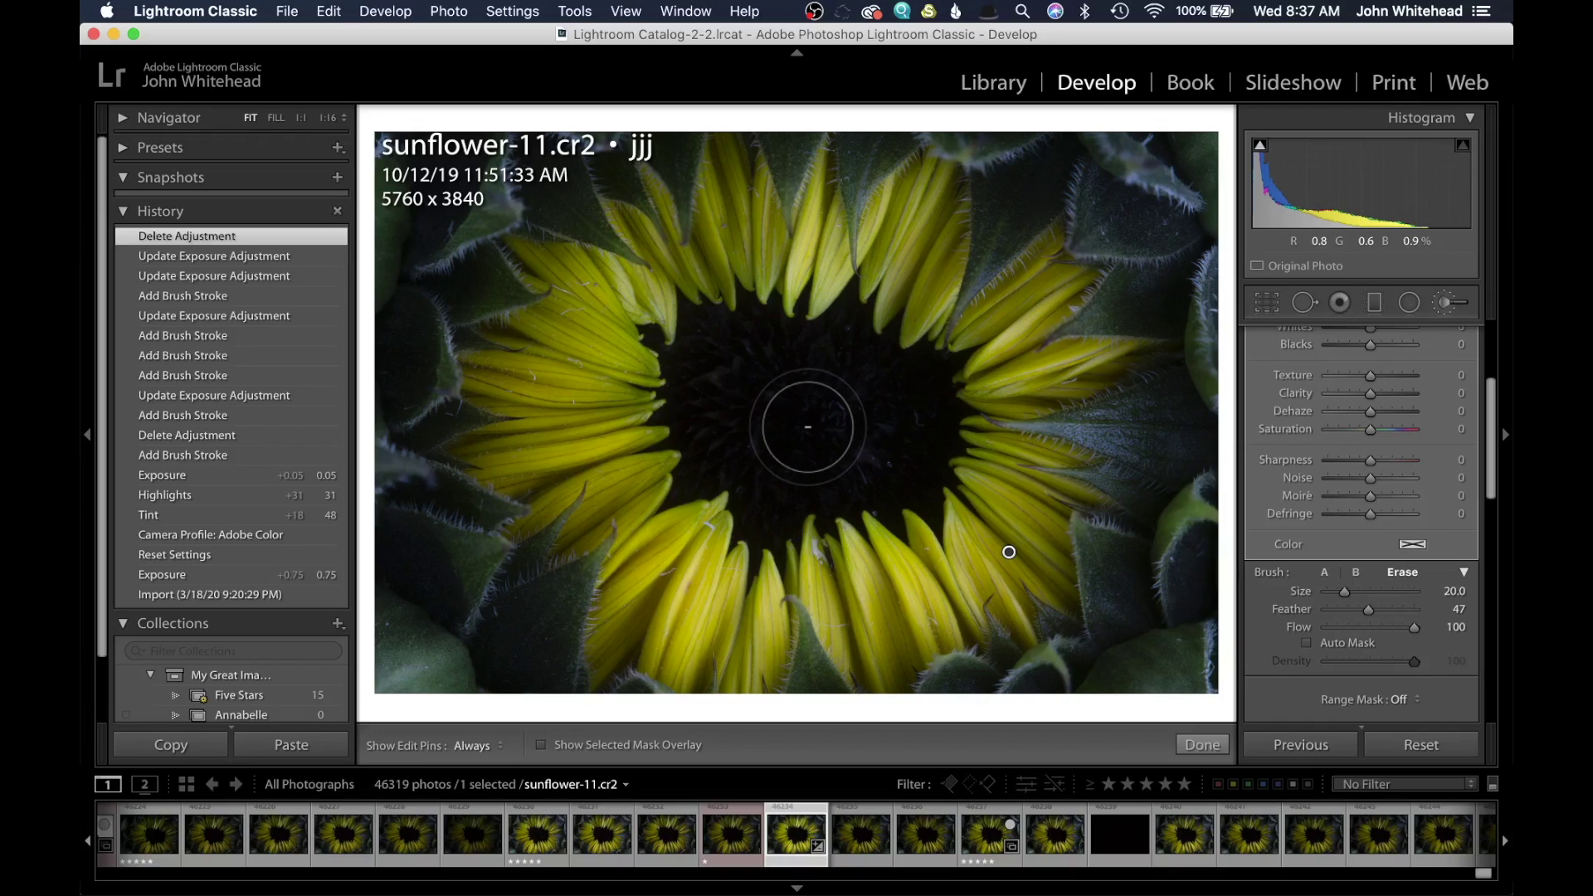
{"action": "key", "text": "h"}
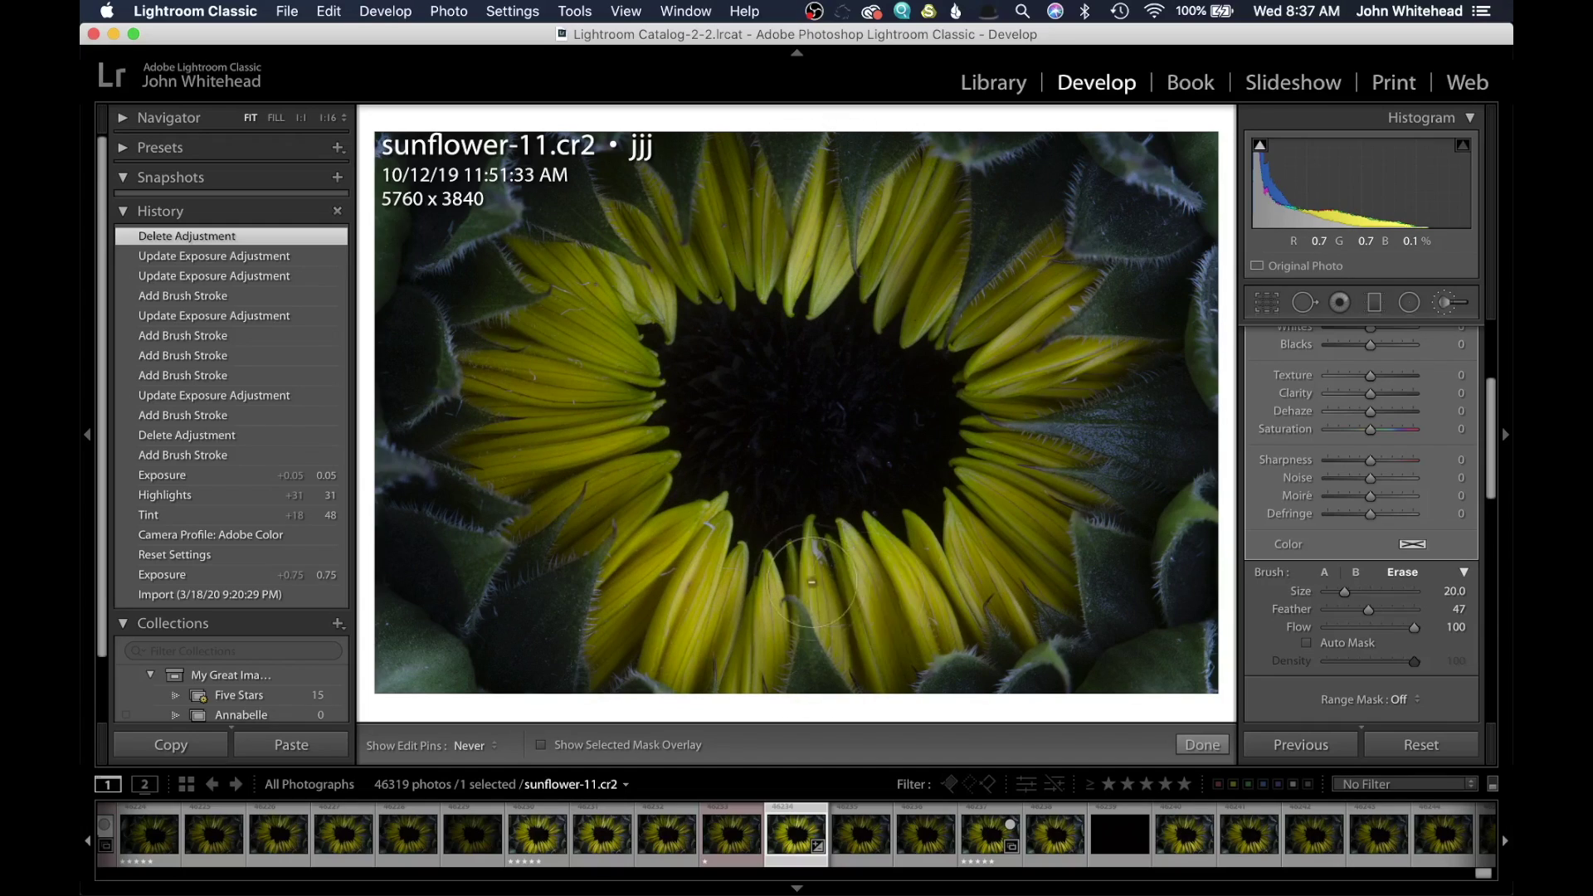
{"action": "mouse_move", "coordinate": [1000, 533]}
{"action": "left_mouse_down"}
{"action": "mouse_move", "coordinate": [767, 241]}
{"action": "mouse_move", "coordinate": [1112, 514]}
{"action": "left_mouse_up"}
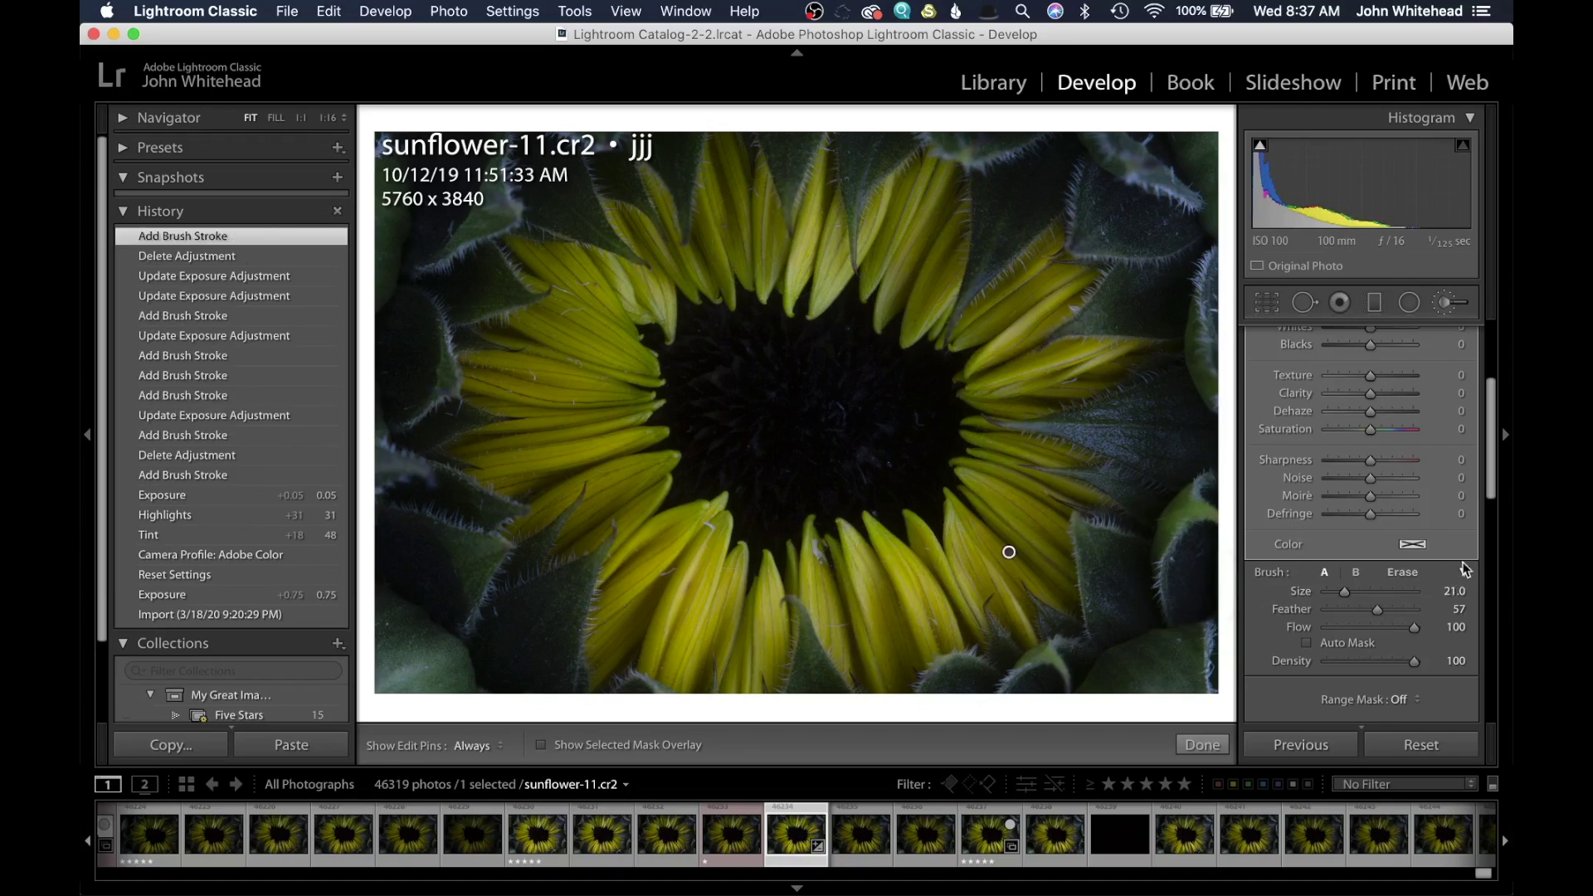
Erase the remaining adjustment across the lower, left and right petals with the pin hidden, and reset all its effect settings.
{"action": "scroll", "coordinate": [1376, 714], "scroll_direction": "up", "scroll_amount": 5}
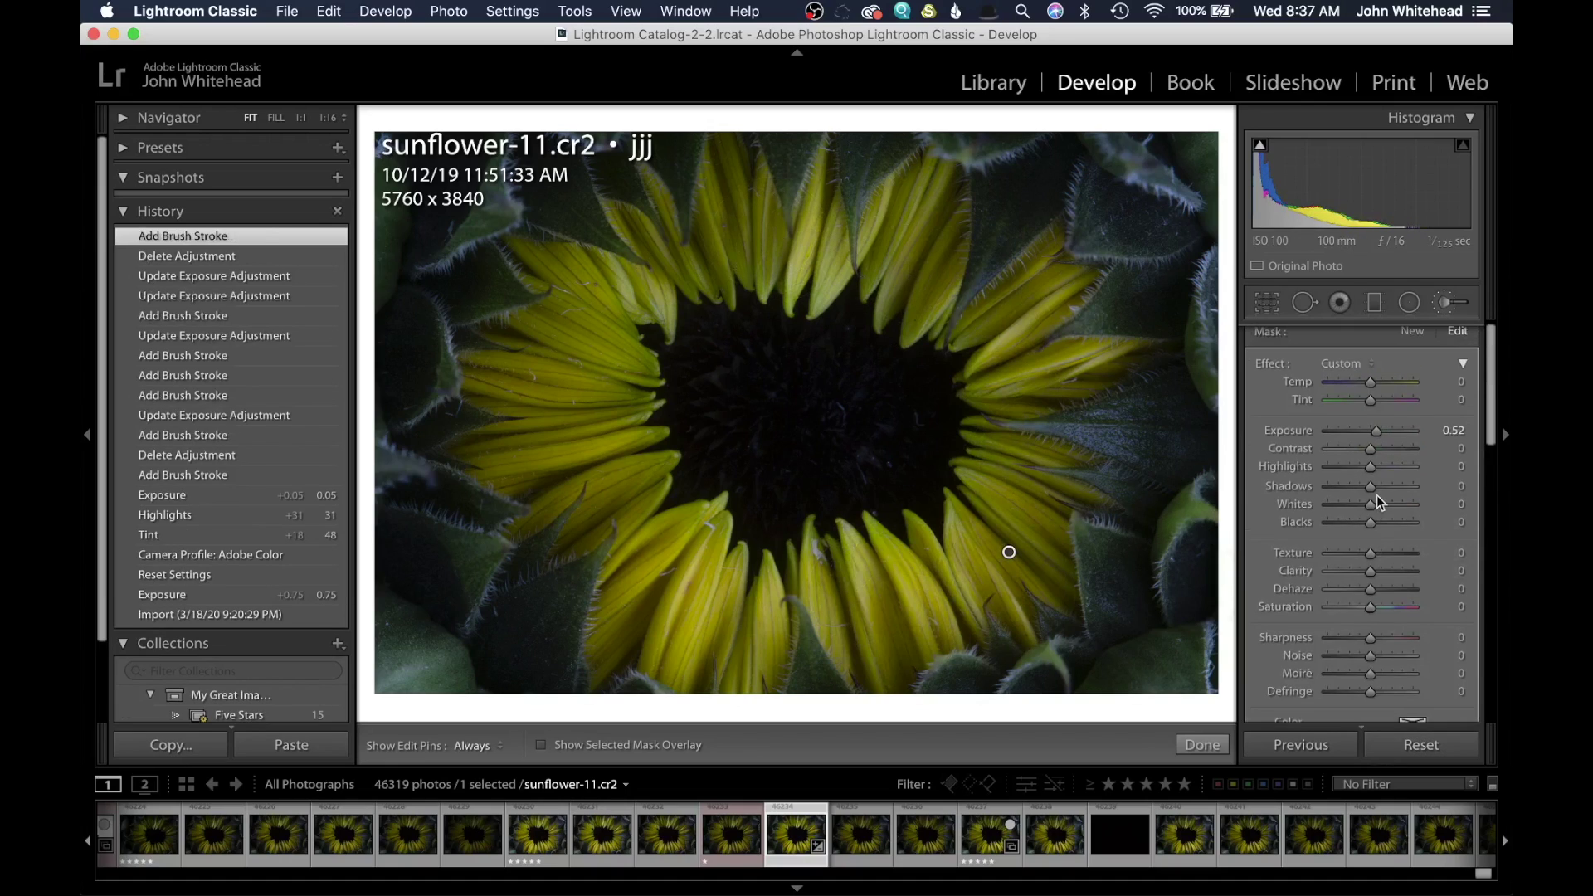
{"action": "key", "text": "h"}
{"action": "mouse_move", "coordinate": [827, 607]}
{"action": "left_mouse_down"}
{"action": "mouse_move", "coordinate": [664, 515]}
{"action": "mouse_move", "coordinate": [532, 373]}
{"action": "mouse_move", "coordinate": [558, 417]}
{"action": "left_mouse_up"}
{"action": "key", "text": "h"}
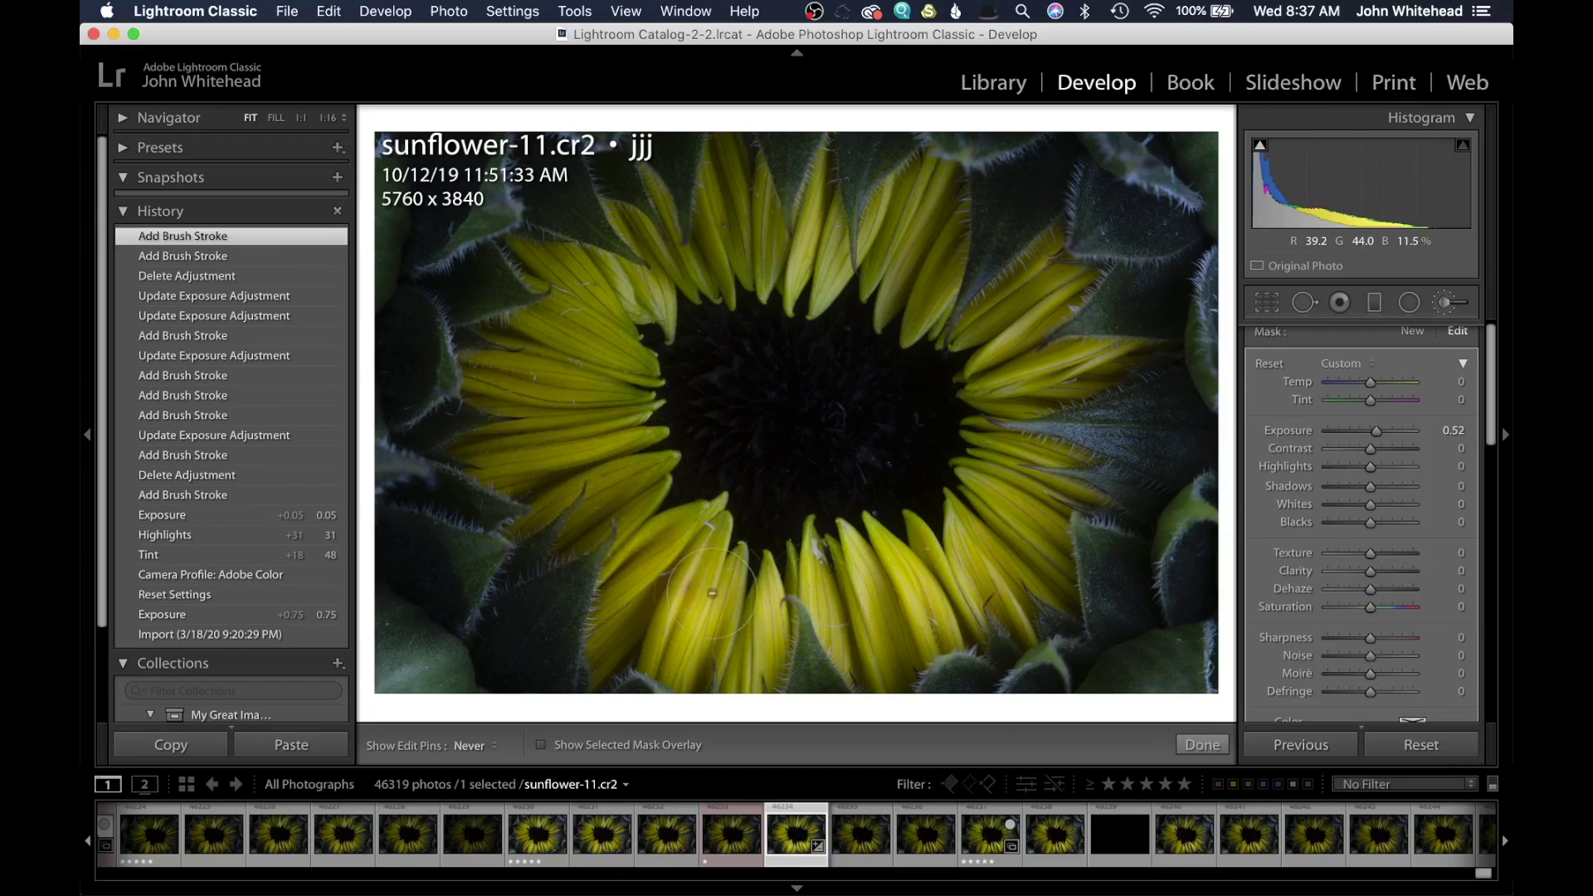
{"action": "mouse_move", "coordinate": [870, 569]}
{"action": "left_mouse_down"}
{"action": "mouse_move", "coordinate": [963, 631]}
{"action": "mouse_move", "coordinate": [988, 464]}
{"action": "mouse_move", "coordinate": [1012, 473]}
{"action": "left_mouse_up"}
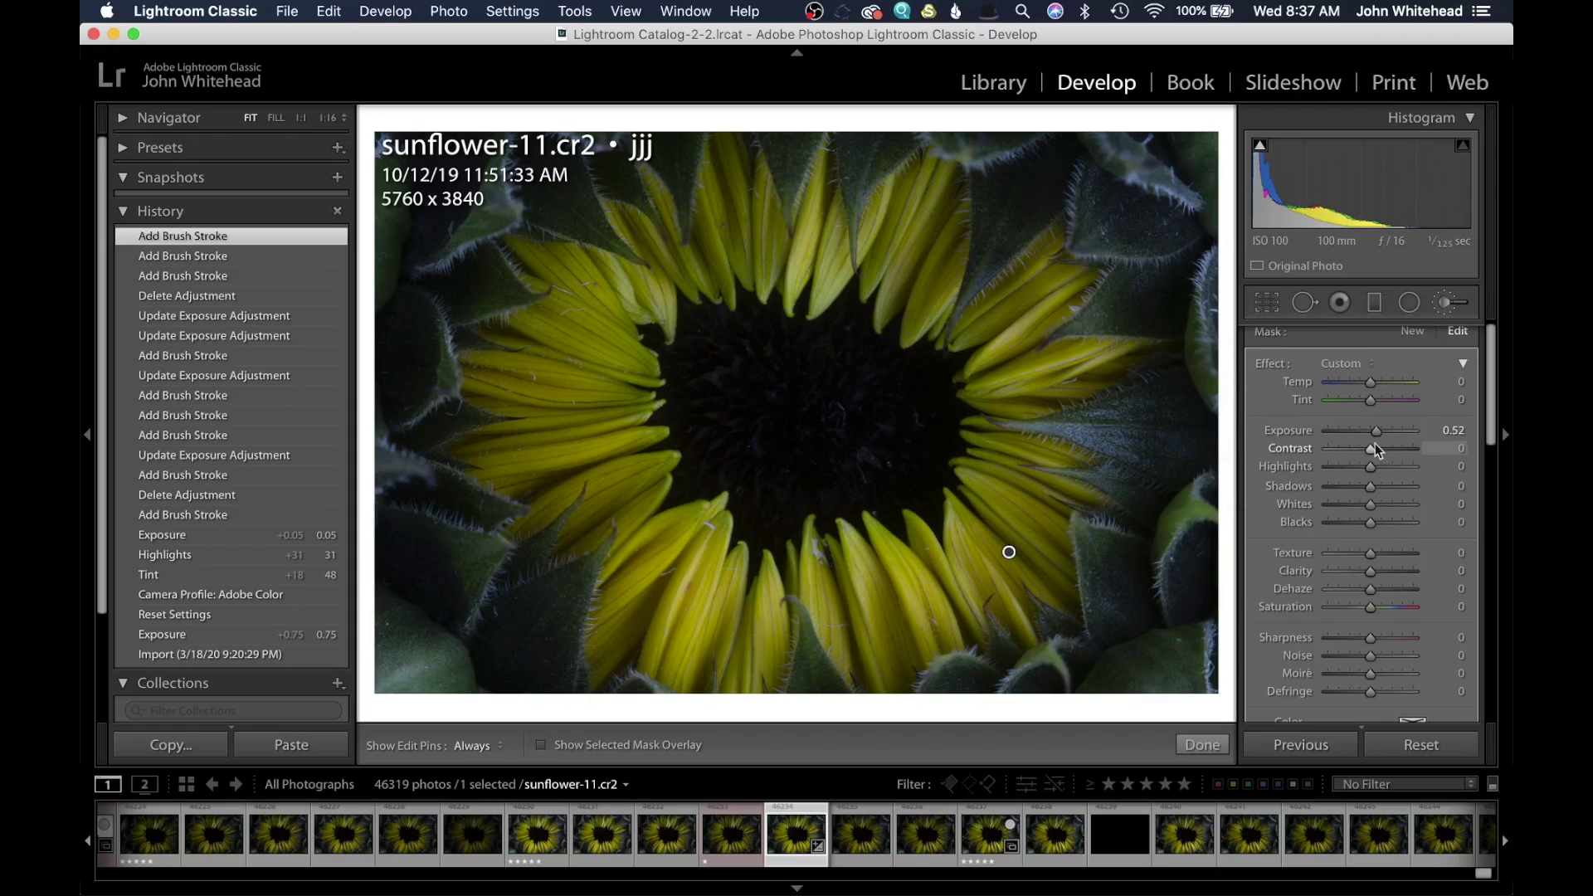
{"action": "double_click", "coordinate": [1271, 365]}
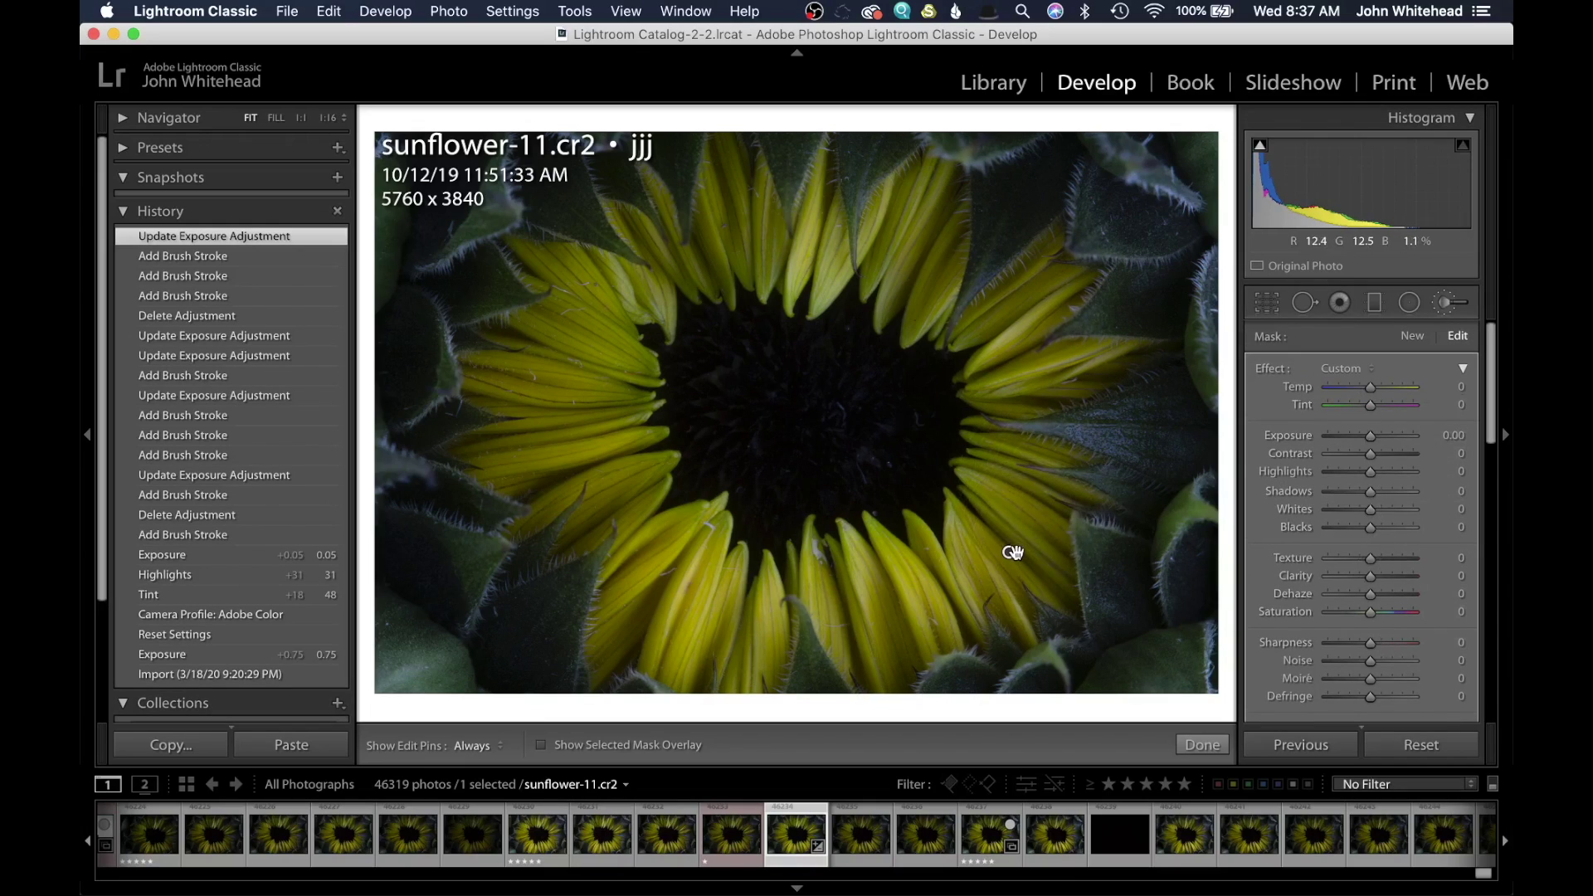
Paint a new adjustment with exposure 0.69 and highlights 7 around the ring of petals, using a smaller brush with less feather and hidden pins.
{"action": "left_click", "coordinate": [1414, 337]}
{"action": "left_click_drag", "start_coordinate": [1371, 435], "coordinate": [1400, 430]}
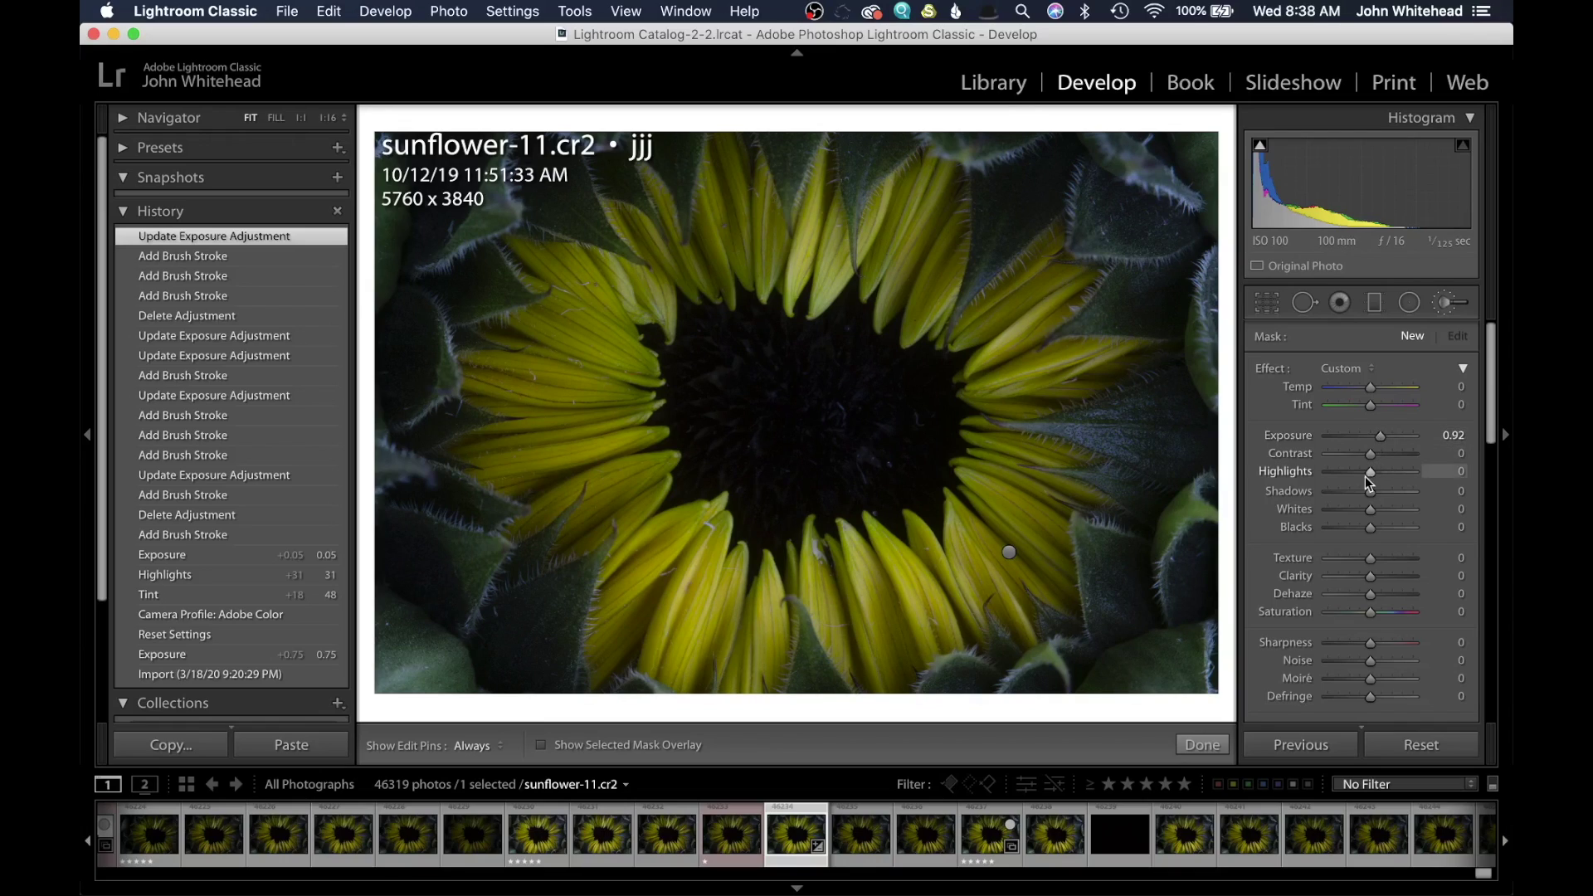
{"action": "left_click_drag", "start_coordinate": [1371, 479], "coordinate": [1377, 436]}
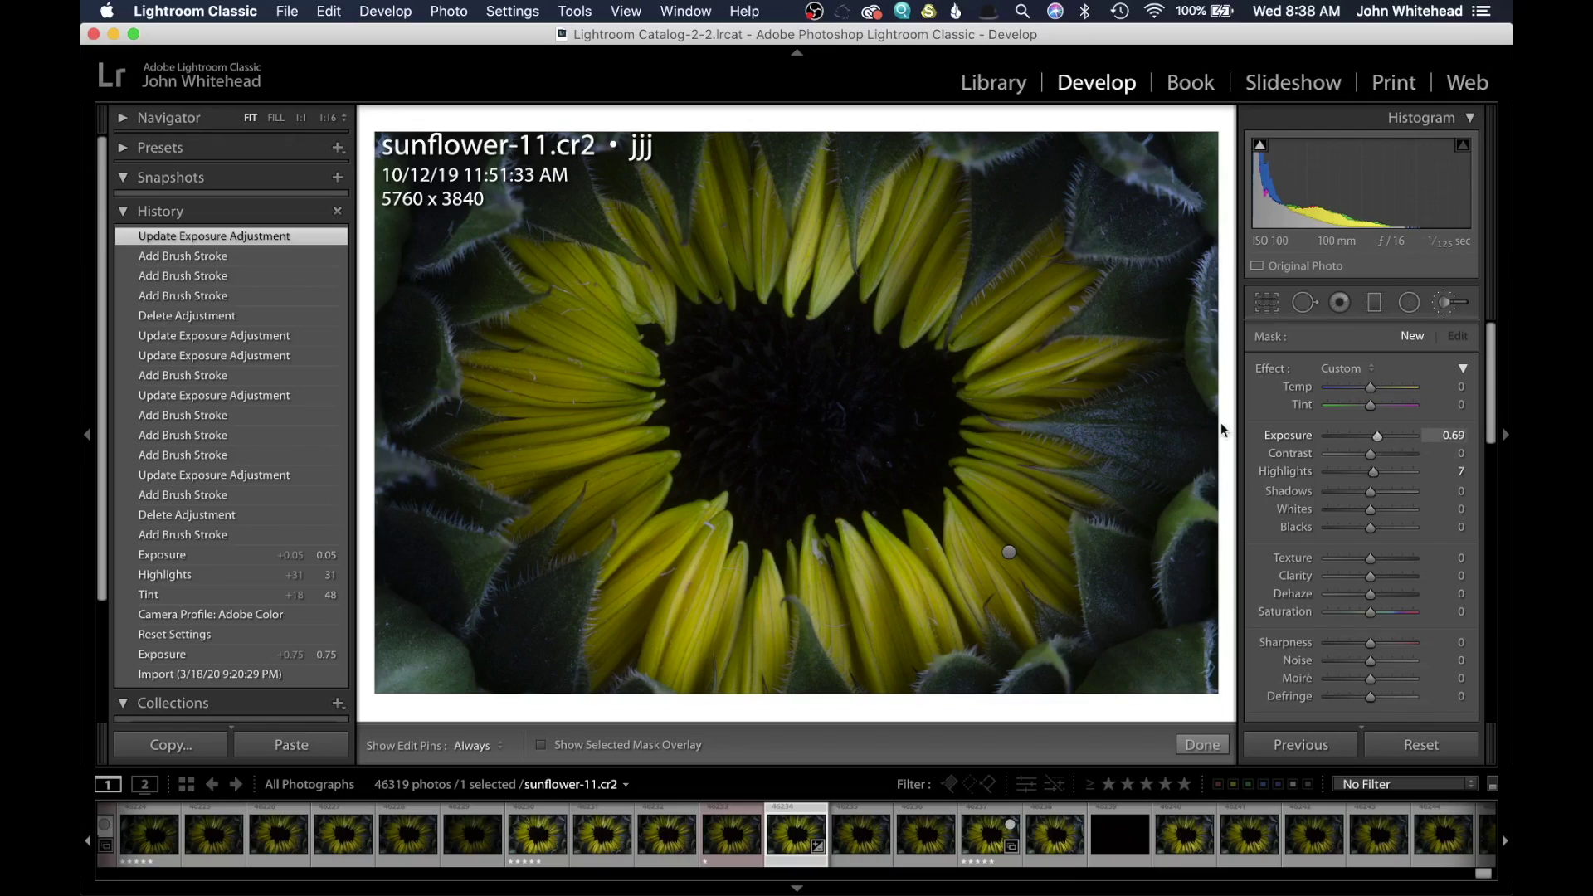
{"action": "key", "text": "shift+bracketleft"}
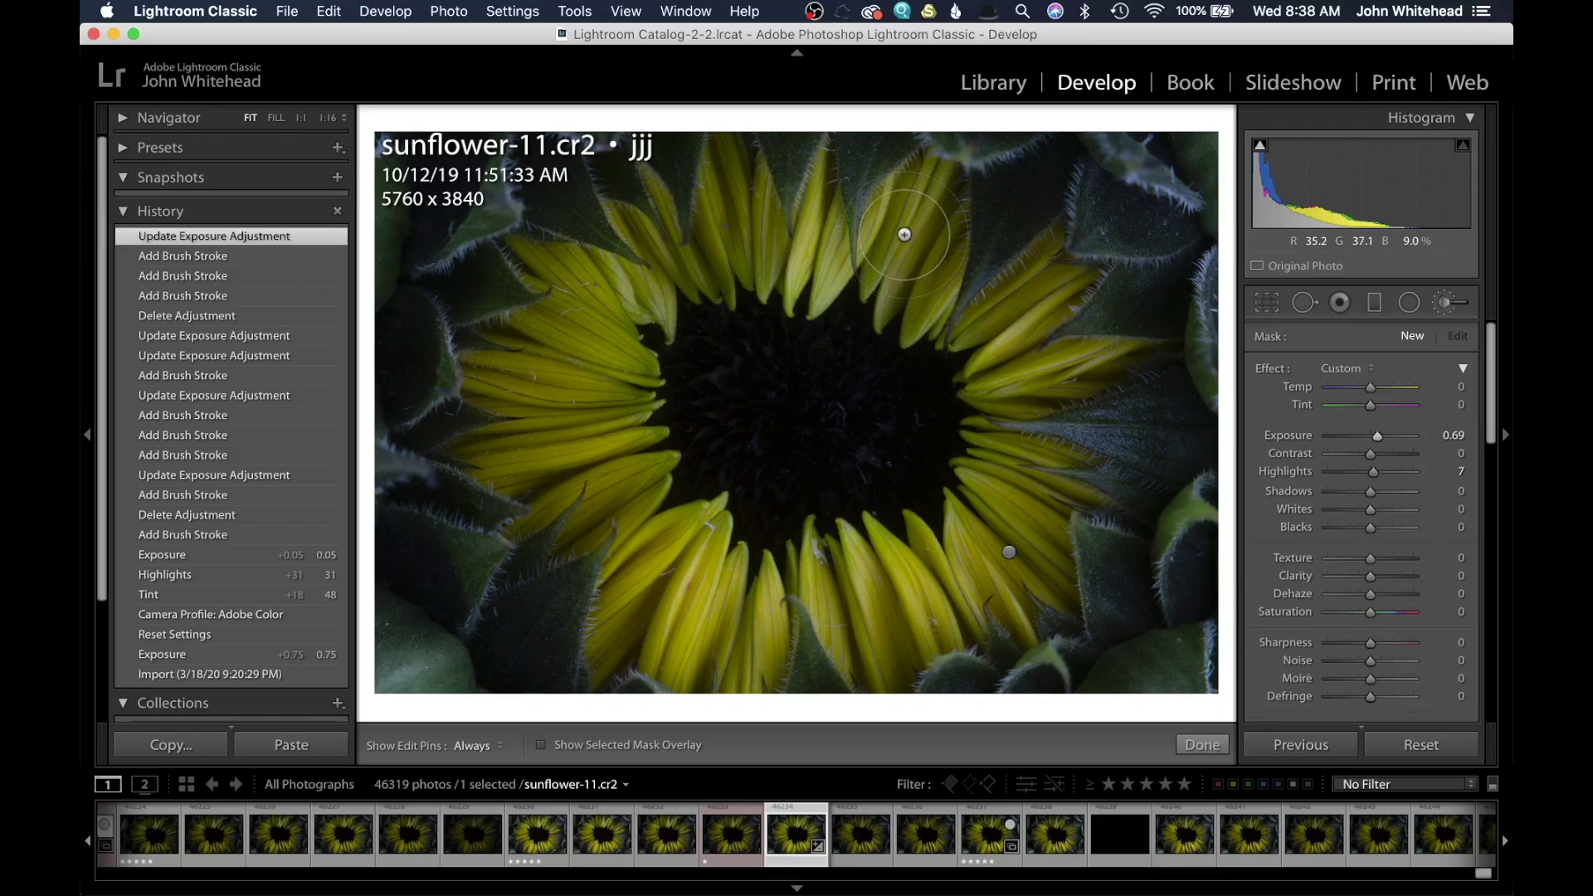
{"action": "key", "text": "bracketleft"}
{"action": "key", "text": "h"}
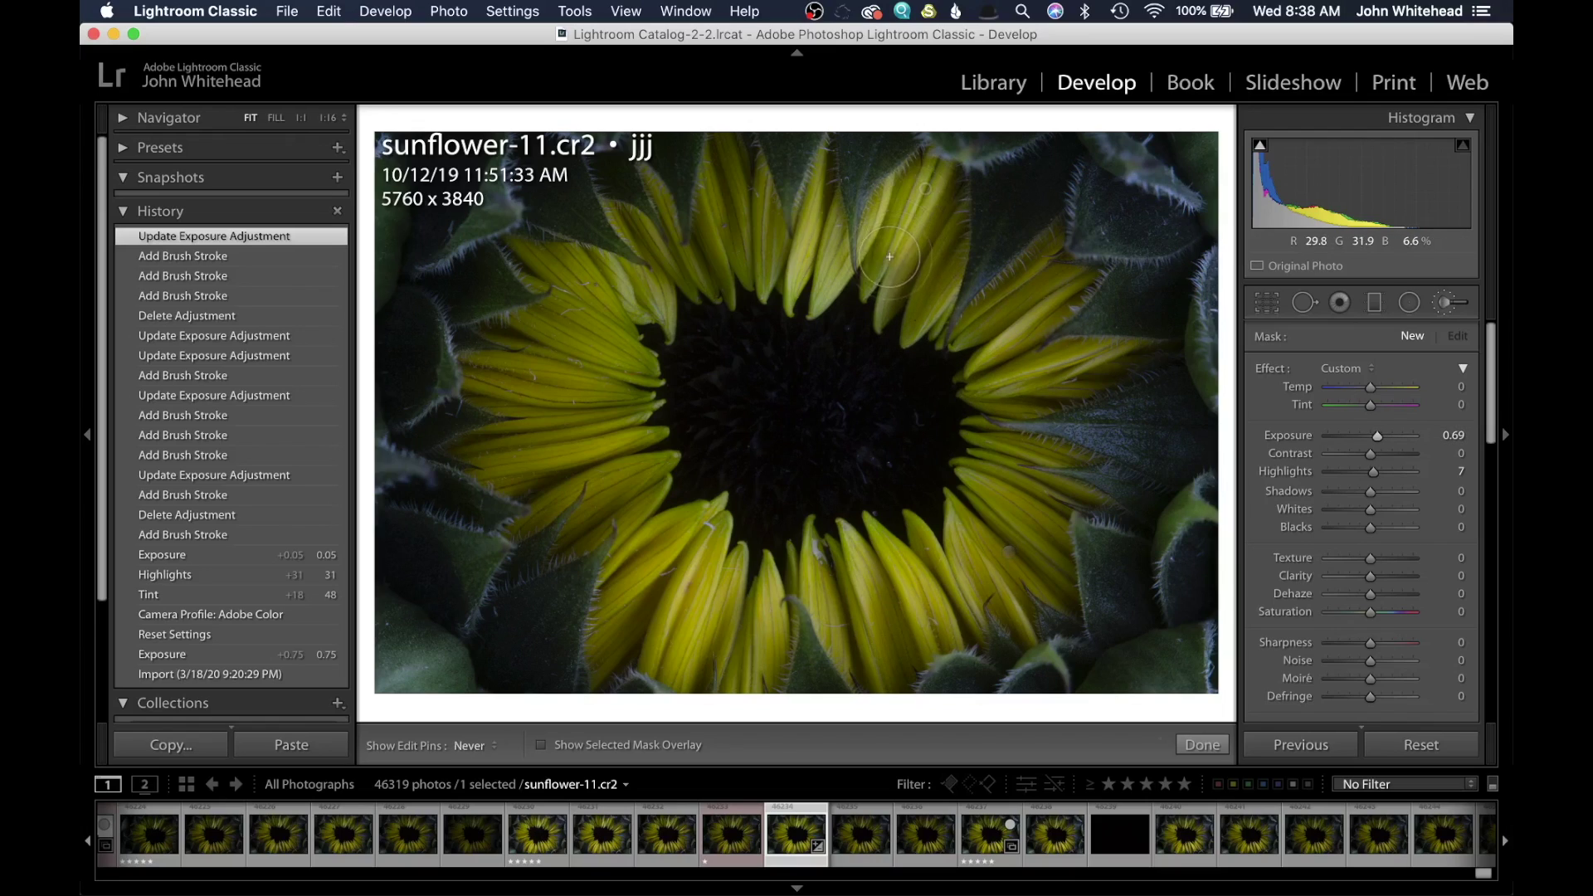
{"action": "left_click_drag", "start_coordinate": [928, 287], "coordinate": [944, 328]}
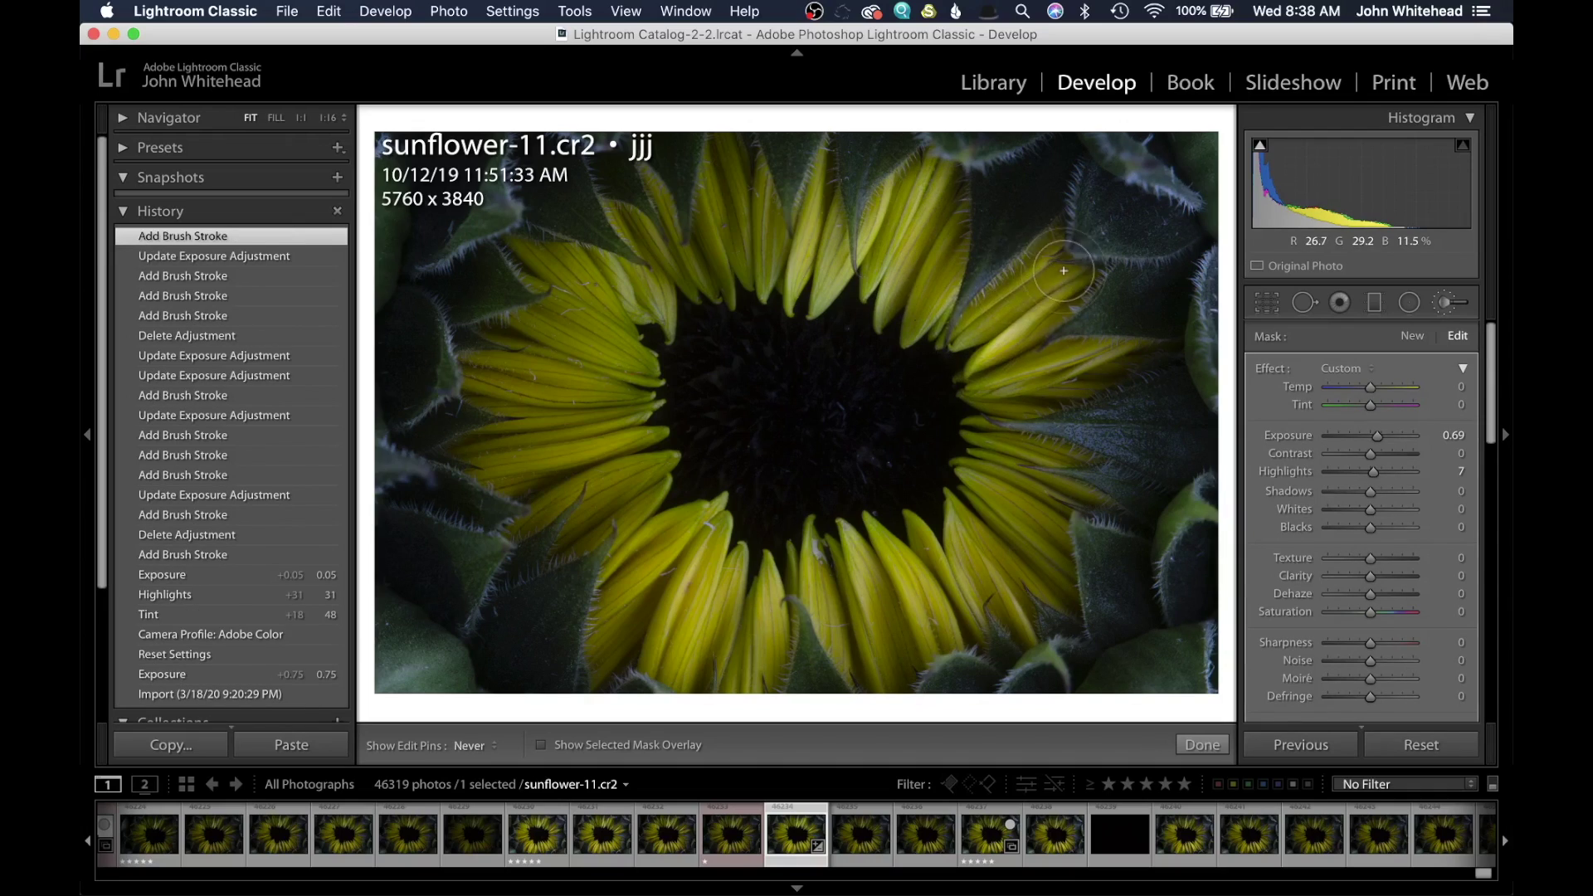
{"action": "mouse_move", "coordinate": [1005, 376]}
{"action": "left_mouse_down"}
{"action": "mouse_move", "coordinate": [1054, 367]}
{"action": "mouse_move", "coordinate": [980, 416]}
{"action": "mouse_move", "coordinate": [1042, 568]}
{"action": "mouse_move", "coordinate": [977, 537]}
{"action": "mouse_move", "coordinate": [942, 578]}
{"action": "mouse_move", "coordinate": [881, 556]}
{"action": "mouse_move", "coordinate": [962, 622]}
{"action": "mouse_move", "coordinate": [904, 631]}
{"action": "mouse_move", "coordinate": [871, 660]}
{"action": "mouse_move", "coordinate": [849, 578]}
{"action": "mouse_move", "coordinate": [813, 557]}
{"action": "mouse_move", "coordinate": [725, 676]}
{"action": "mouse_move", "coordinate": [689, 538]}
{"action": "mouse_move", "coordinate": [626, 656]}
{"action": "mouse_move", "coordinate": [634, 500]}
{"action": "mouse_move", "coordinate": [606, 498]}
{"action": "mouse_move", "coordinate": [614, 472]}
{"action": "mouse_move", "coordinate": [550, 426]}
{"action": "mouse_move", "coordinate": [521, 457]}
{"action": "mouse_move", "coordinate": [489, 431]}
{"action": "mouse_move", "coordinate": [489, 382]}
{"action": "mouse_move", "coordinate": [520, 369]}
{"action": "mouse_move", "coordinate": [617, 401]}
{"action": "mouse_move", "coordinate": [625, 373]}
{"action": "mouse_move", "coordinate": [590, 322]}
{"action": "mouse_move", "coordinate": [565, 324]}
{"action": "mouse_move", "coordinate": [577, 291]}
{"action": "mouse_move", "coordinate": [561, 269]}
{"action": "mouse_move", "coordinate": [624, 295]}
{"action": "mouse_move", "coordinate": [750, 251]}
{"action": "left_mouse_up"}
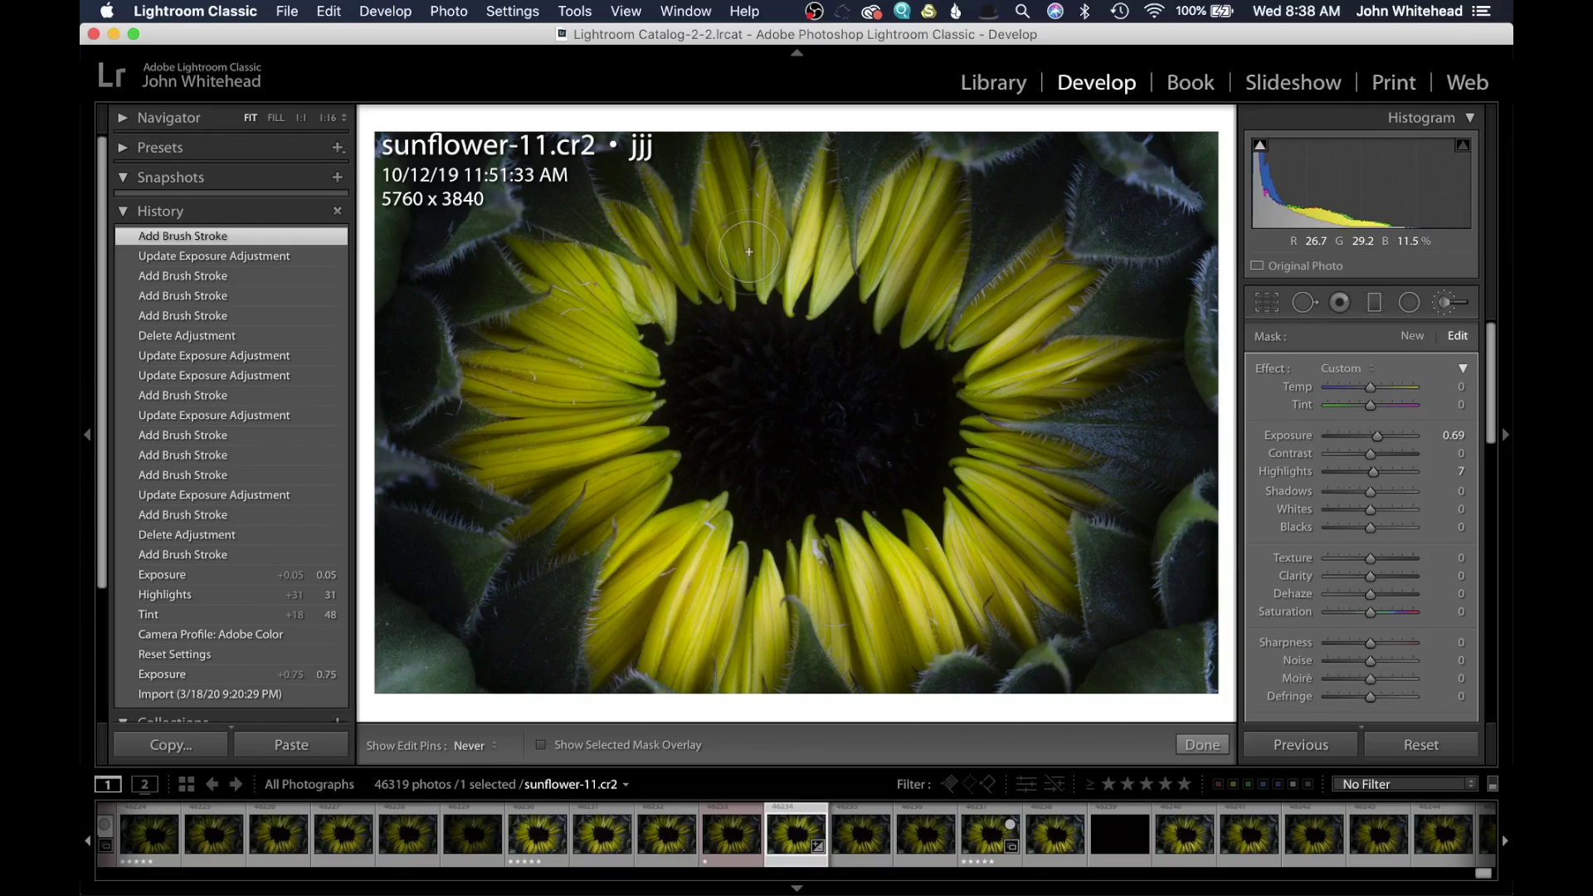
{"action": "left_click_drag", "start_coordinate": [792, 235], "coordinate": [792, 236]}
Try moving the upper petals' adjustment pin, undo the move, and set that adjustment's exposure to 0.48.
{"action": "mouse_move", "coordinate": [924, 185]}
{"action": "left_mouse_down"}
{"action": "mouse_move", "coordinate": [904, 224]}
{"action": "mouse_move", "coordinate": [916, 203]}
{"action": "left_mouse_up"}
{"action": "key", "text": "super+z"}
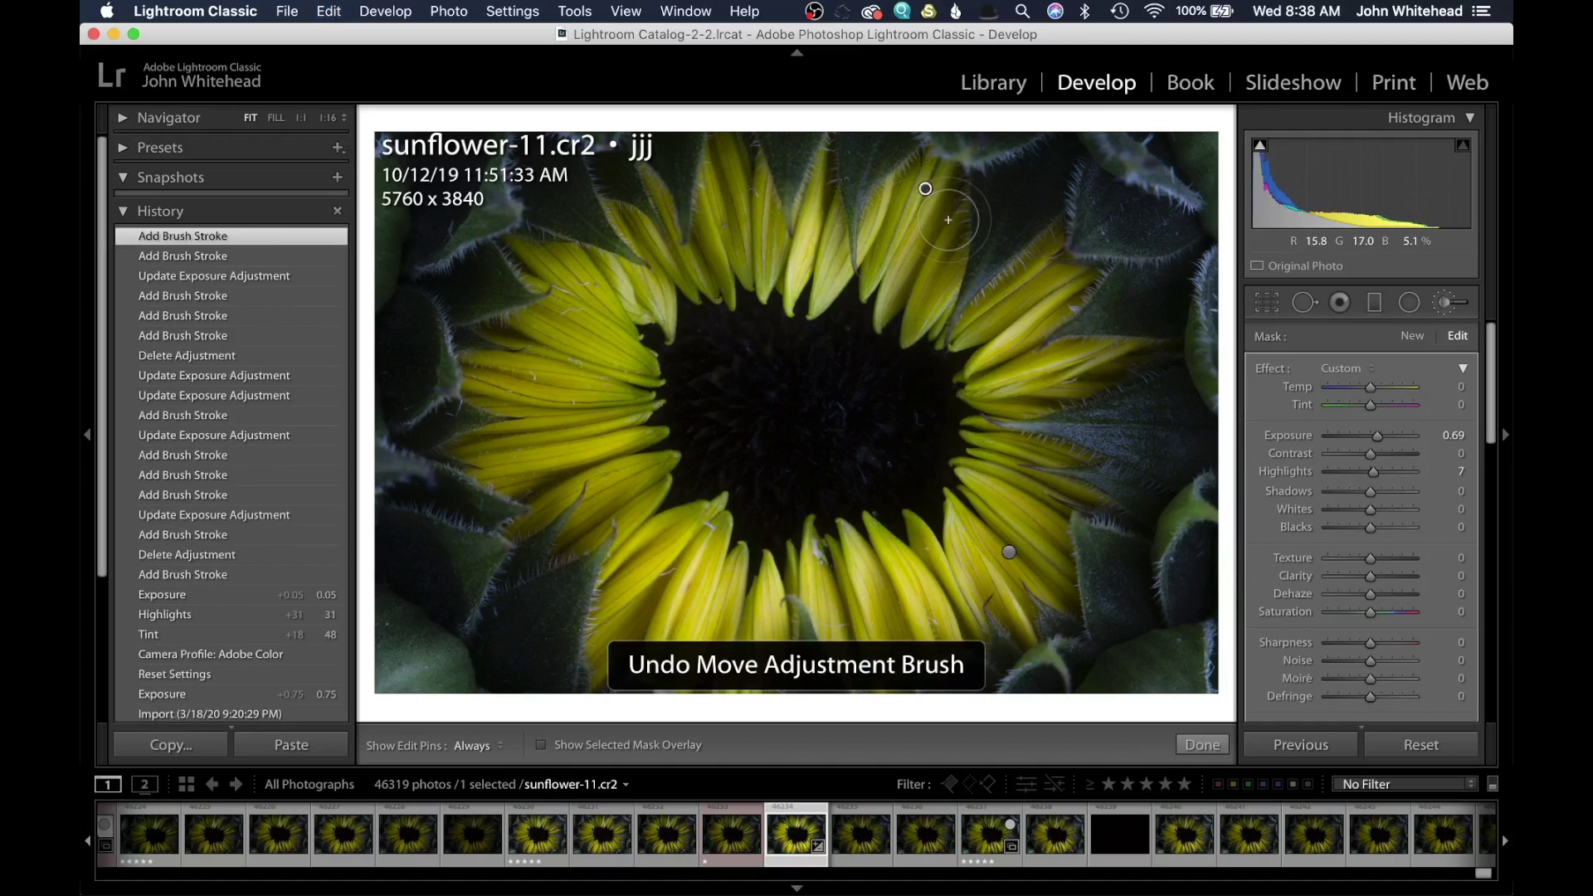
{"action": "left_click_drag", "start_coordinate": [1381, 438], "coordinate": [1377, 438]}
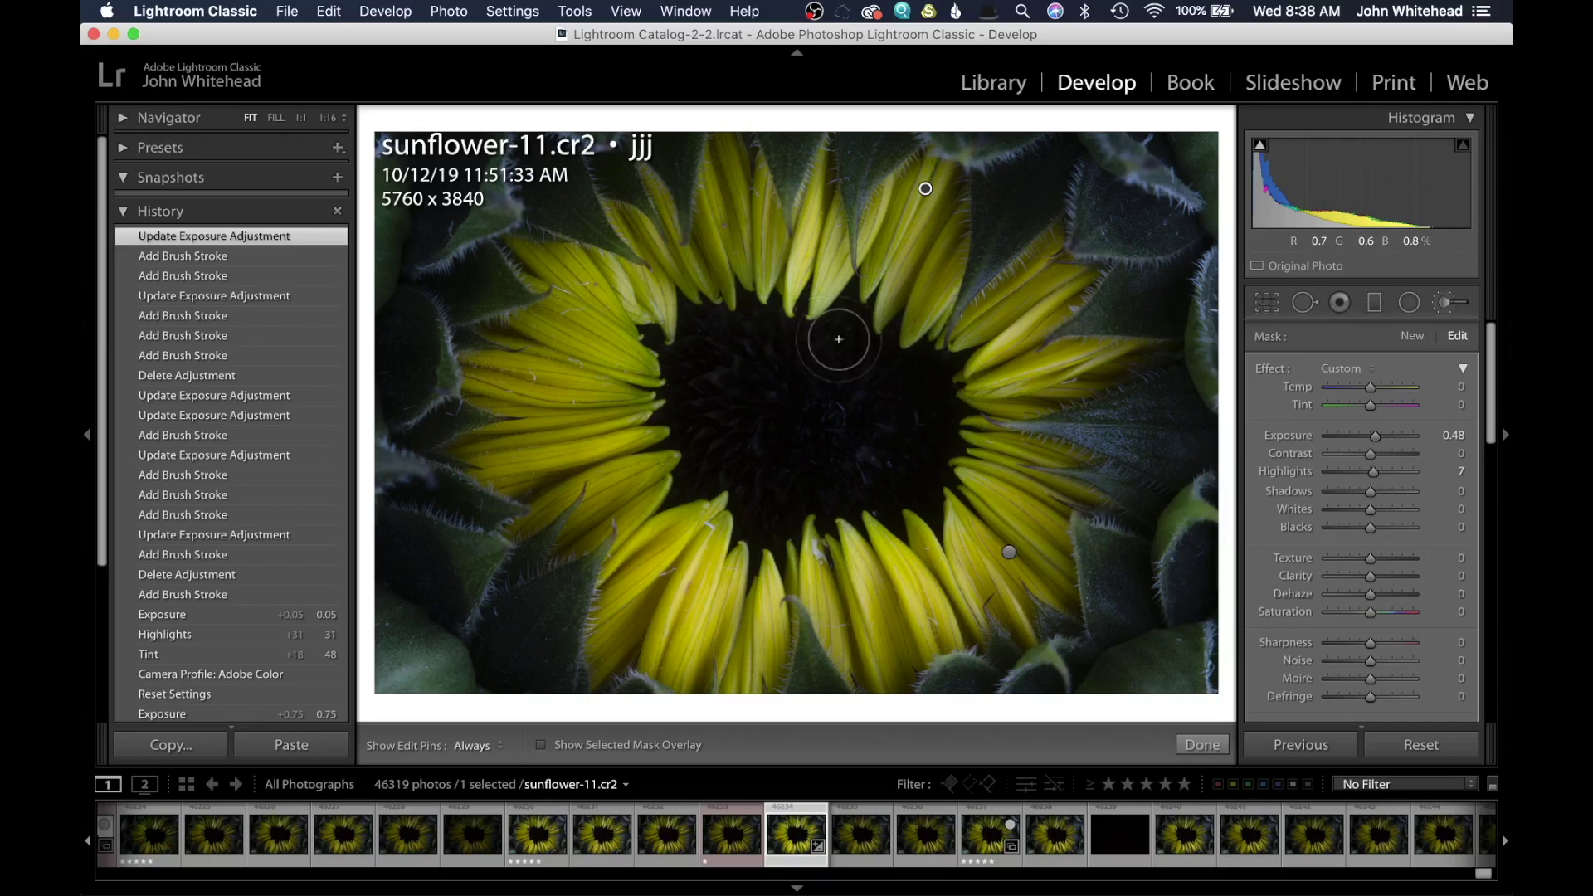
Paint a new adjustment over the flower's dark centre with shadows 69, and set its exposure to 0.76.
{"action": "left_click", "coordinate": [1412, 338]}
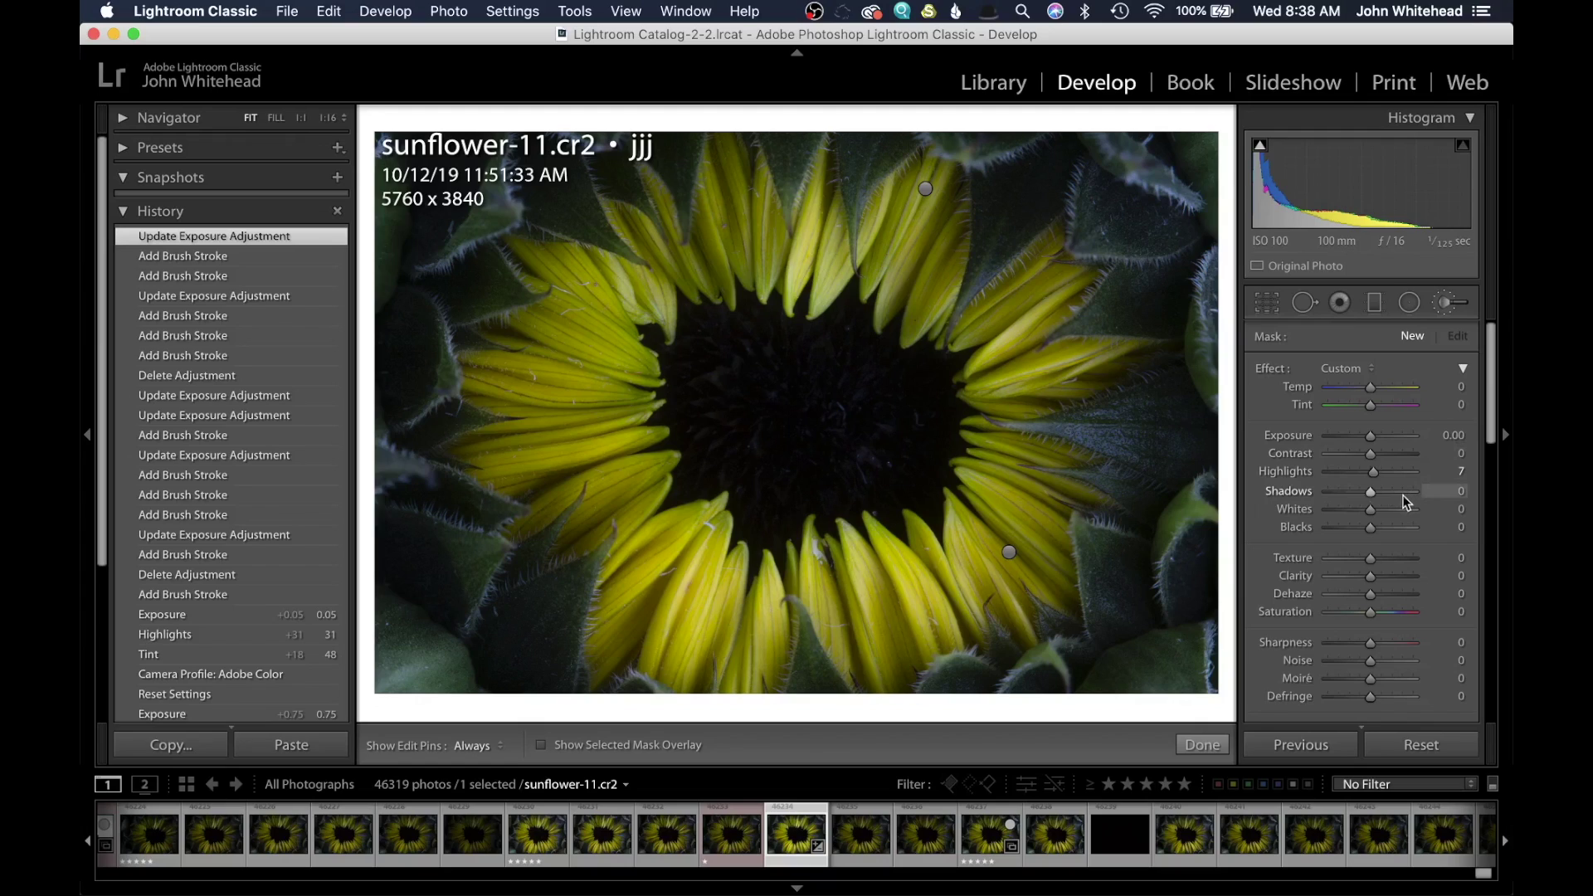
{"action": "key", "text": "h"}
{"action": "mouse_move", "coordinate": [746, 430]}
{"action": "left_mouse_down"}
{"action": "mouse_move", "coordinate": [769, 503]}
{"action": "mouse_move", "coordinate": [816, 455]}
{"action": "mouse_move", "coordinate": [864, 480]}
{"action": "mouse_move", "coordinate": [940, 475]}
{"action": "mouse_move", "coordinate": [909, 372]}
{"action": "mouse_move", "coordinate": [848, 414]}
{"action": "mouse_move", "coordinate": [841, 339]}
{"action": "mouse_move", "coordinate": [714, 342]}
{"action": "mouse_move", "coordinate": [692, 389]}
{"action": "mouse_move", "coordinate": [712, 459]}
{"action": "mouse_move", "coordinate": [772, 473]}
{"action": "mouse_move", "coordinate": [768, 500]}
{"action": "mouse_move", "coordinate": [856, 467]}
{"action": "mouse_move", "coordinate": [881, 486]}
{"action": "mouse_move", "coordinate": [908, 403]}
{"action": "mouse_move", "coordinate": [722, 350]}
{"action": "left_mouse_up"}
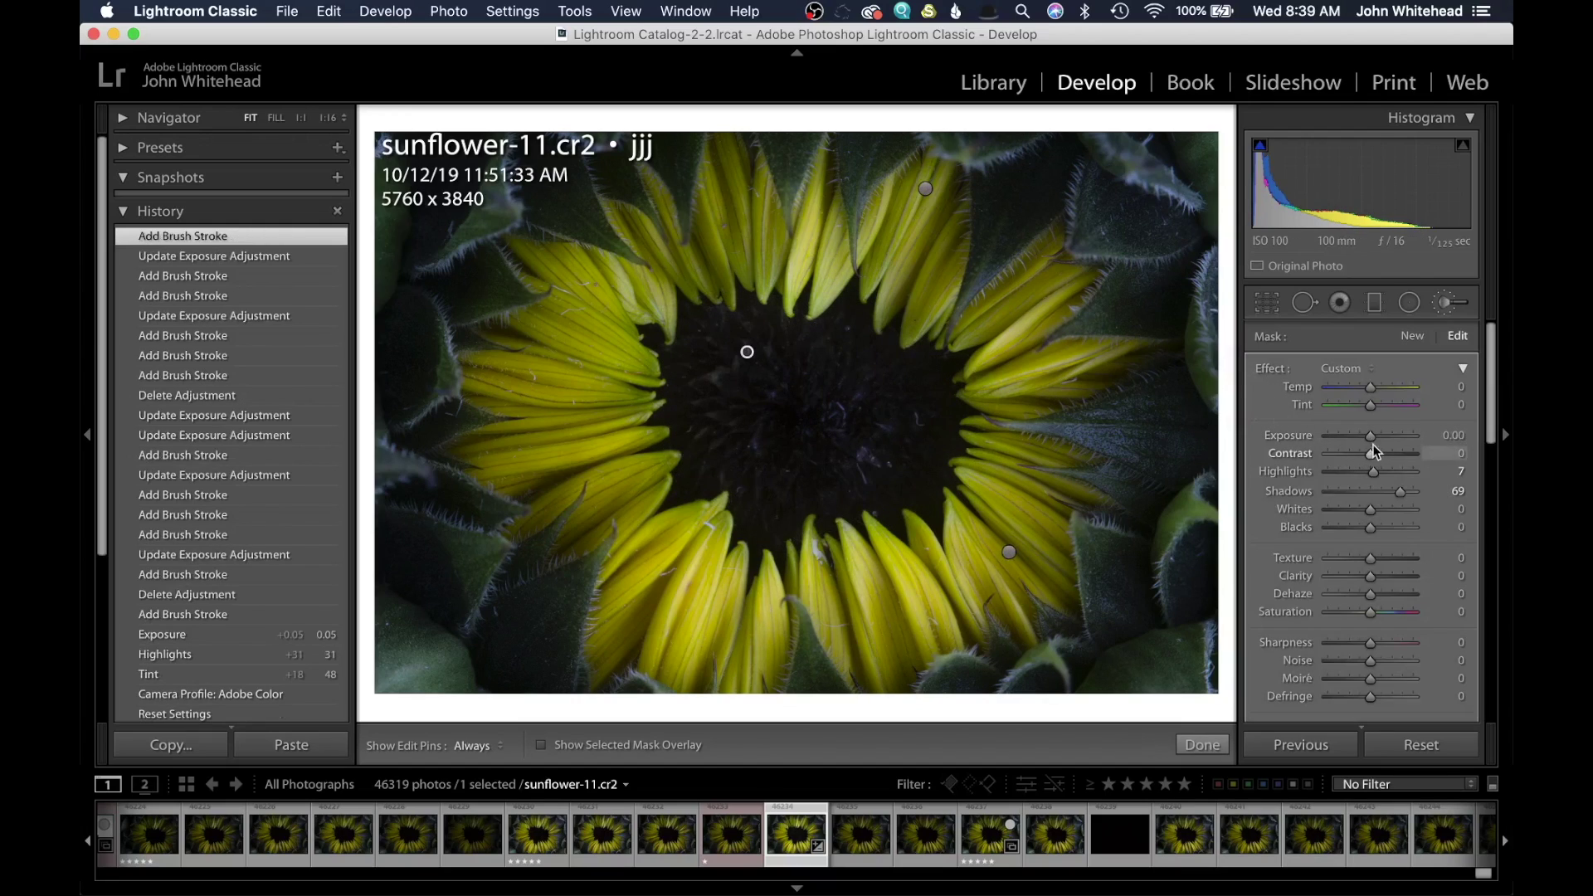
{"action": "left_click_drag", "start_coordinate": [1374, 437], "coordinate": [1381, 438]}
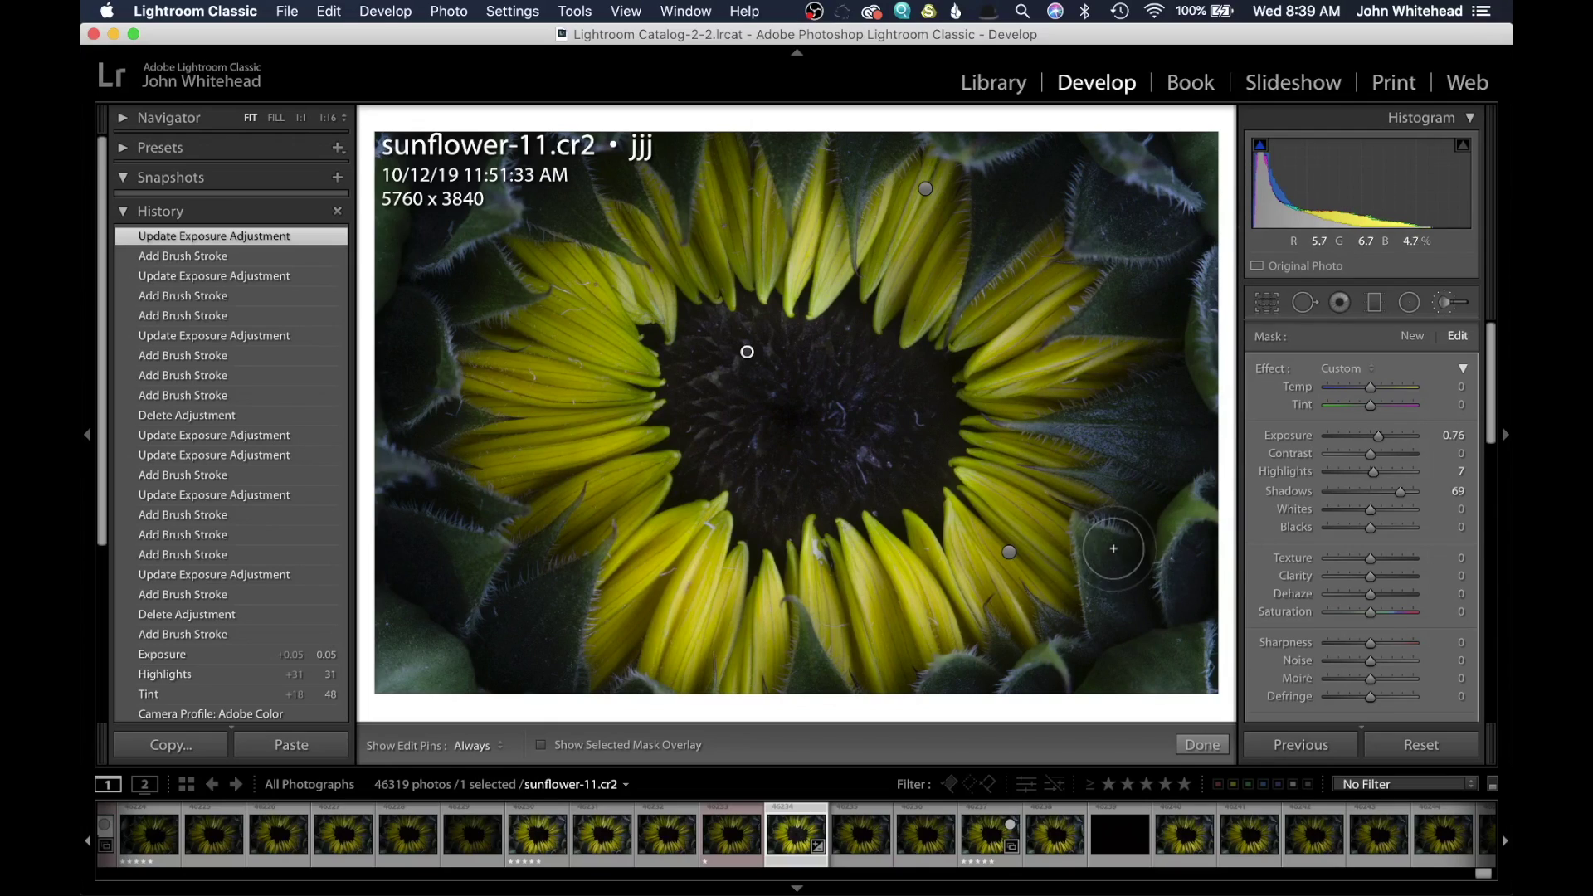
Paint a new adjustment with highlights 45 over the green leaves surrounding the flower, and set its temperature to 22.
{"action": "left_click", "coordinate": [1411, 337]}
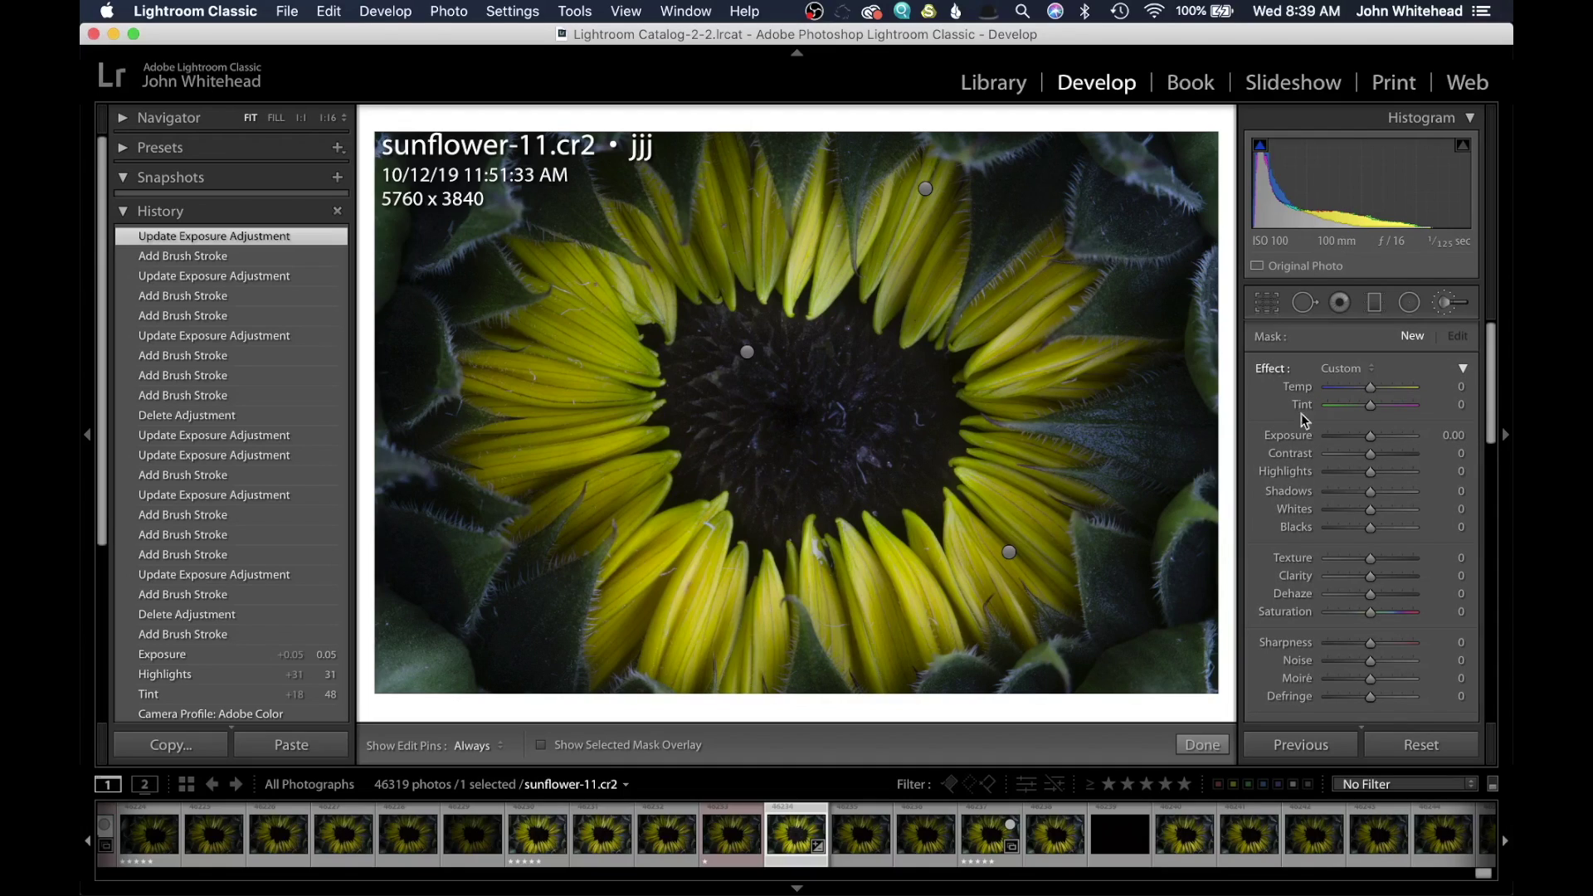
{"action": "left_click", "coordinate": [1391, 472]}
{"action": "key", "text": "h"}
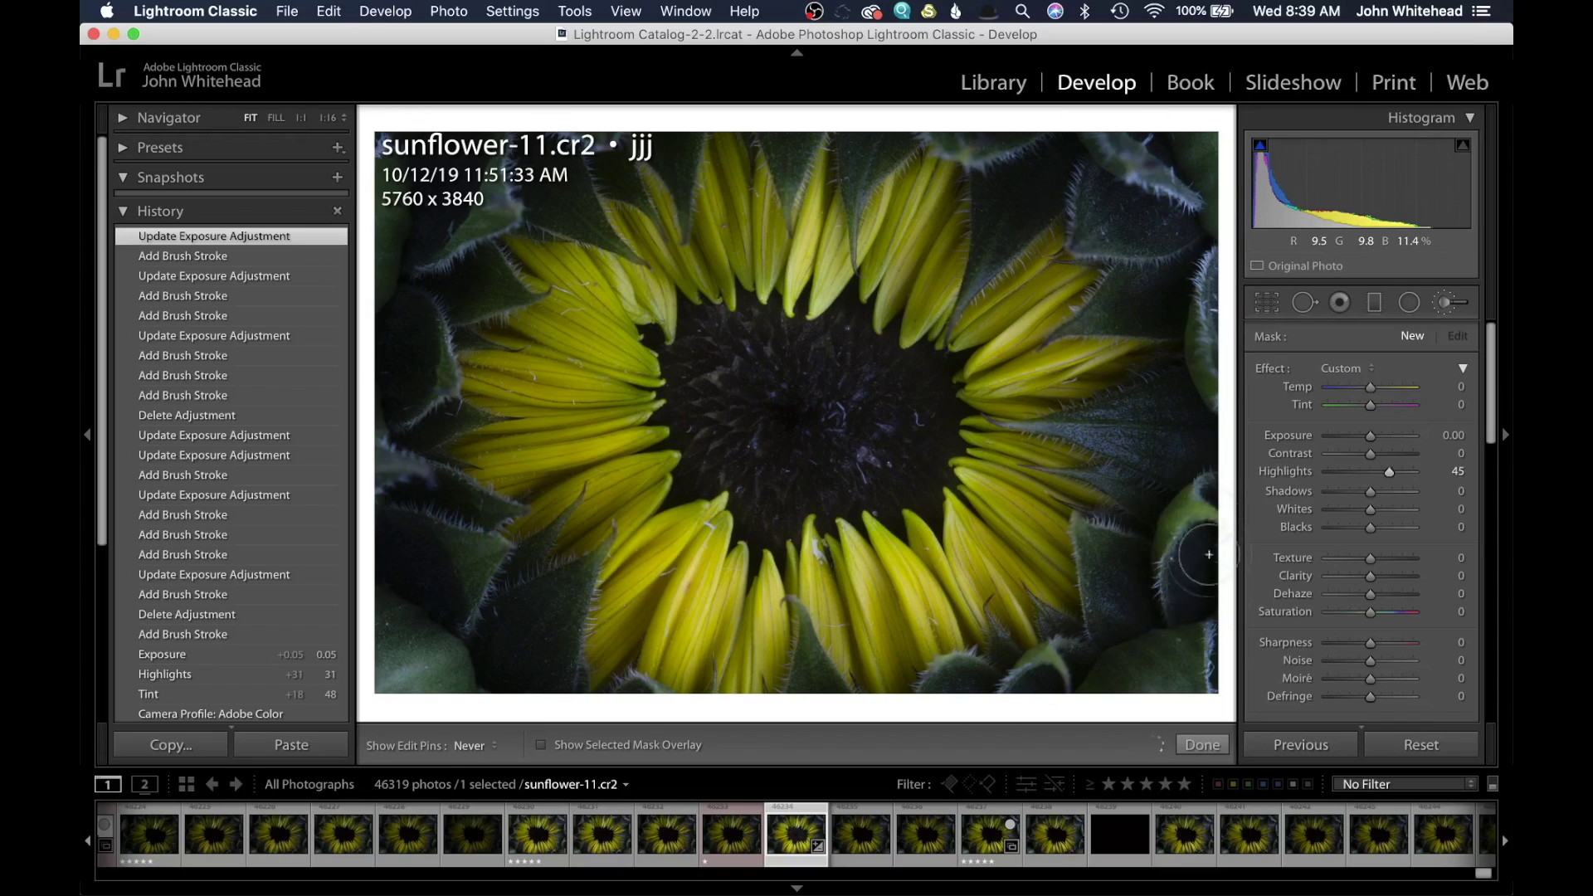
{"action": "left_click", "coordinate": [790, 671]}
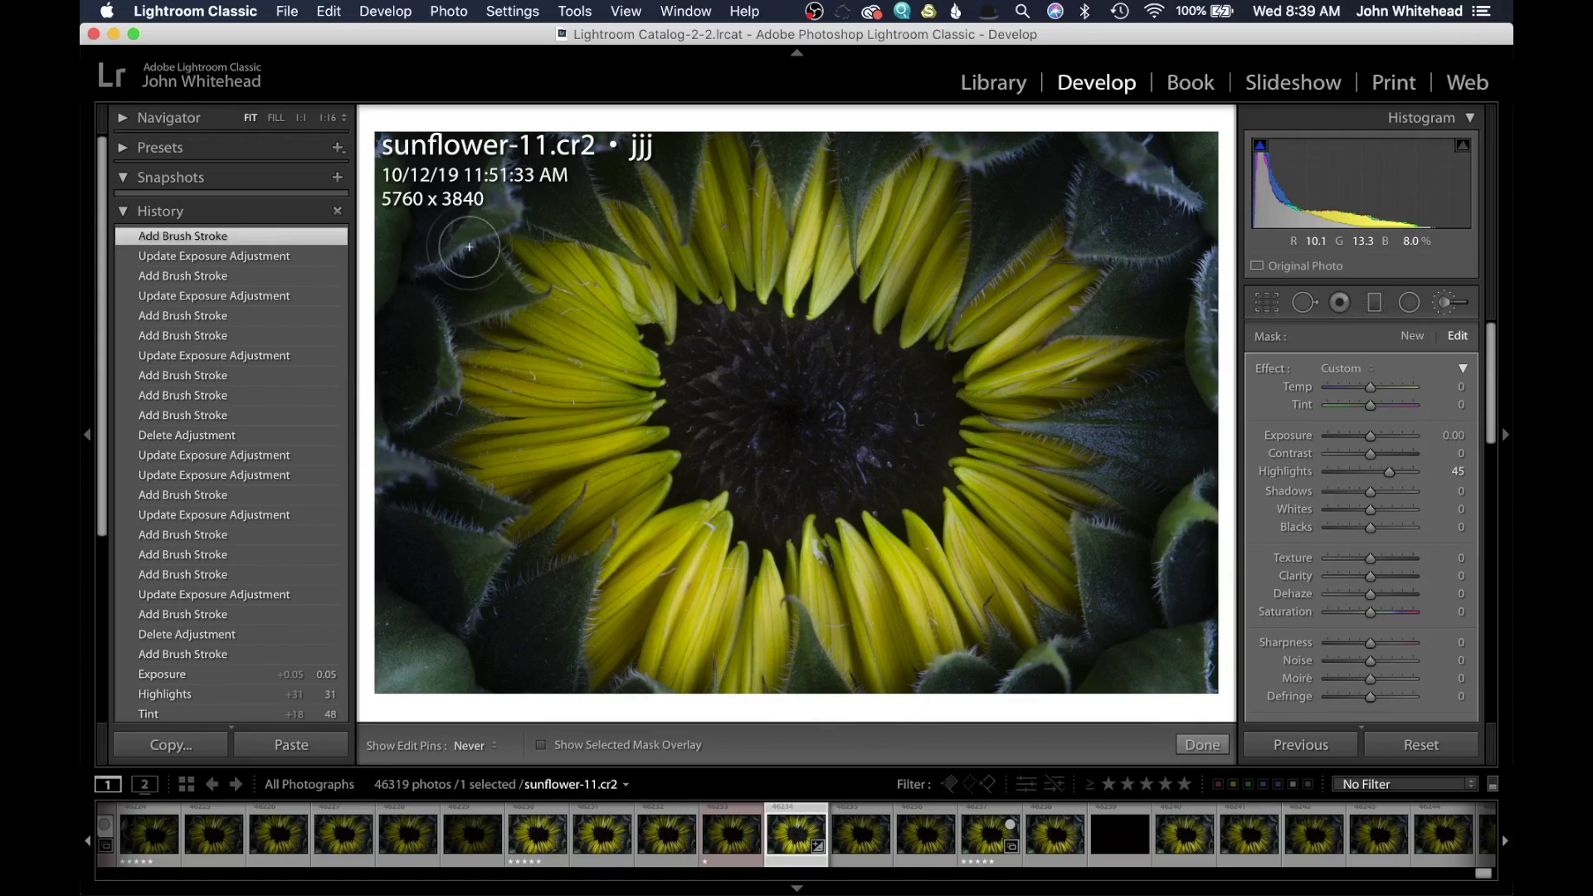
{"action": "left_click", "coordinate": [696, 149]}
{"action": "key", "text": "h"}
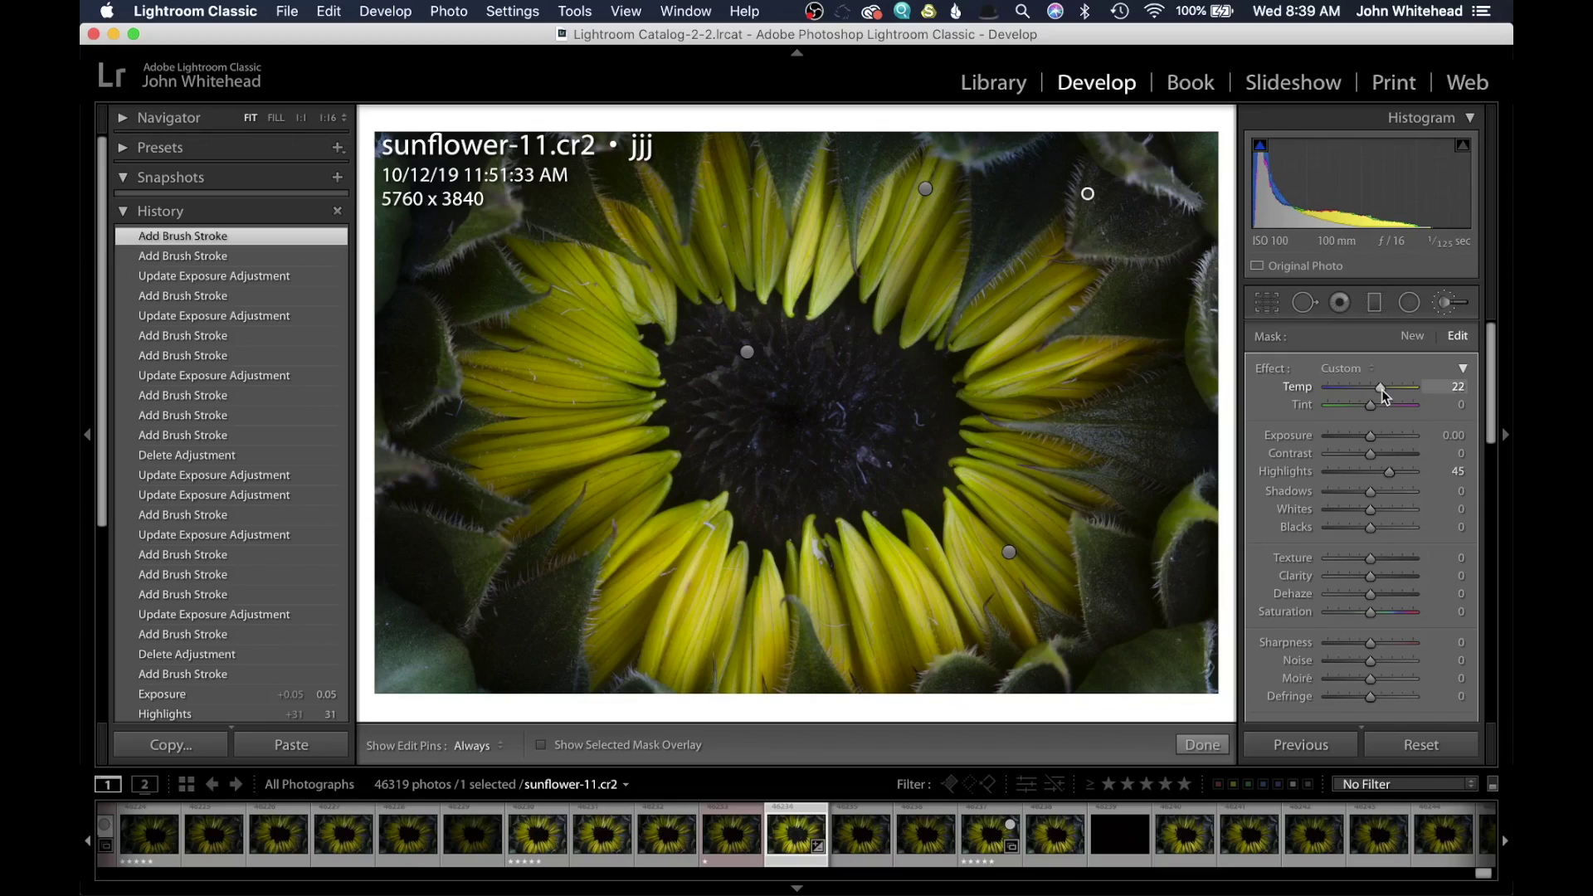
{"action": "left_click_drag", "start_coordinate": [1382, 390], "coordinate": [1382, 390]}
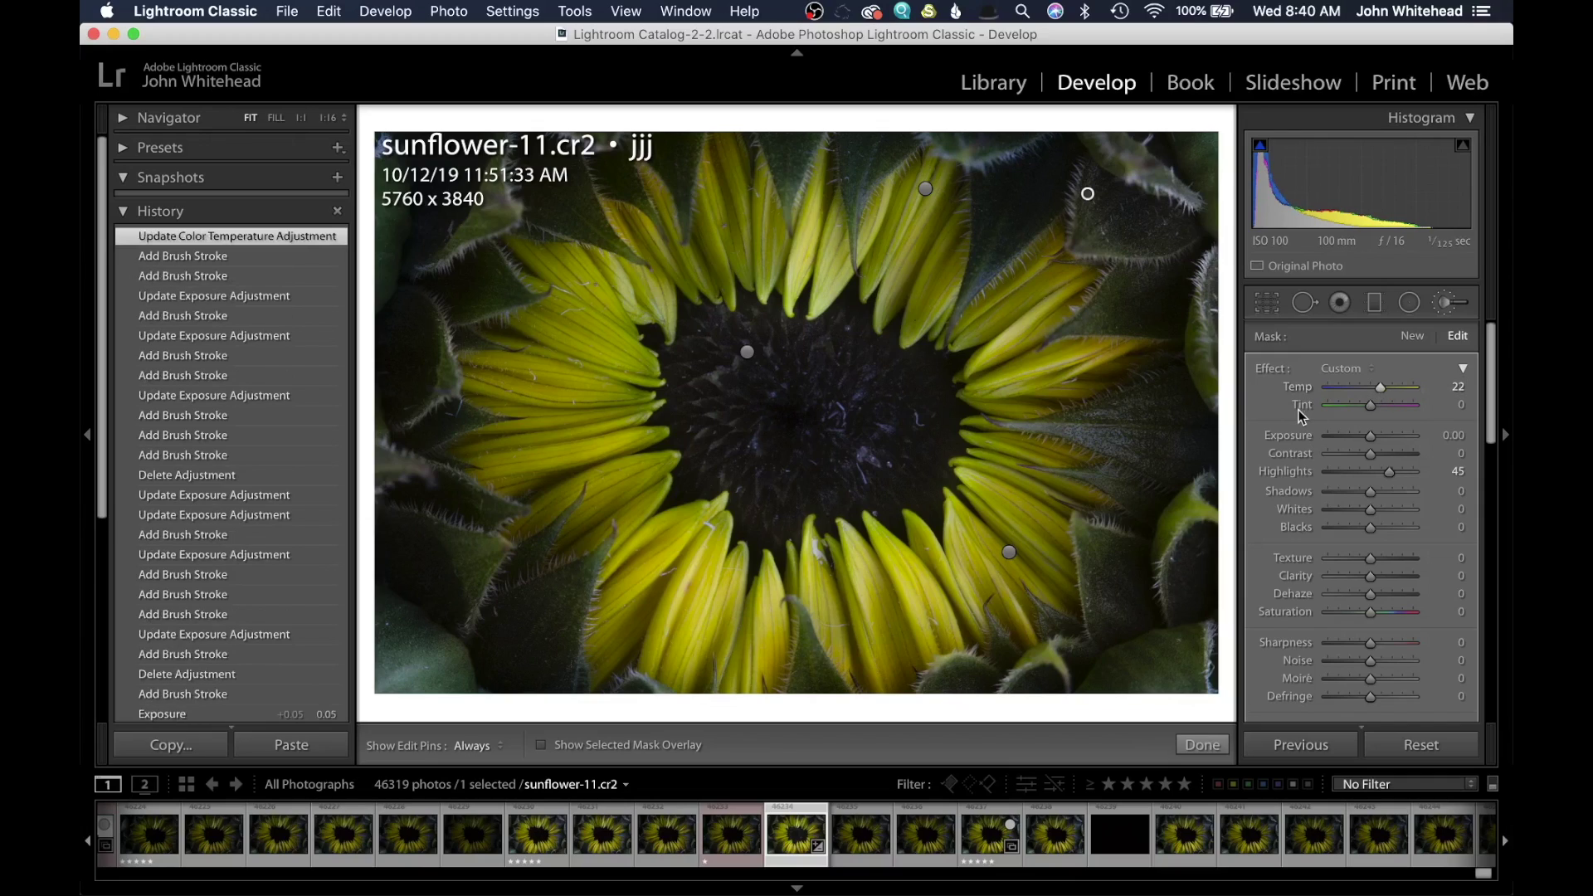